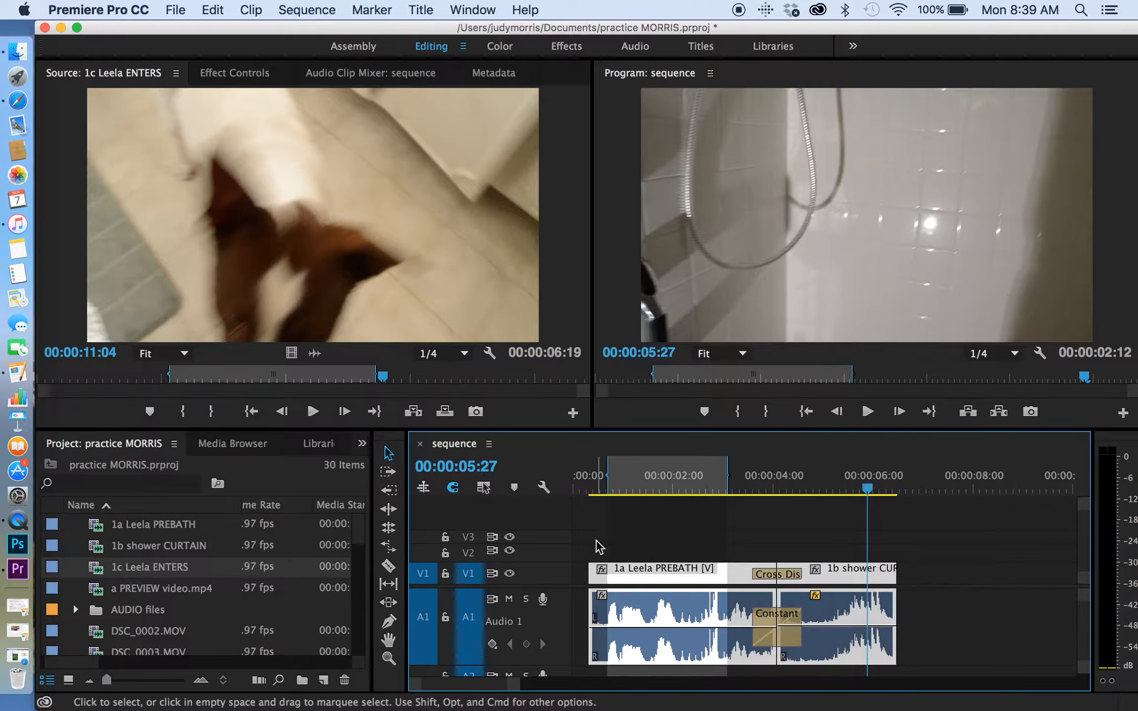
Select every clip in the sequence and shift them all later so they start at about 00:00:02:04.
{"action": "left_click", "coordinate": [996, 642]}
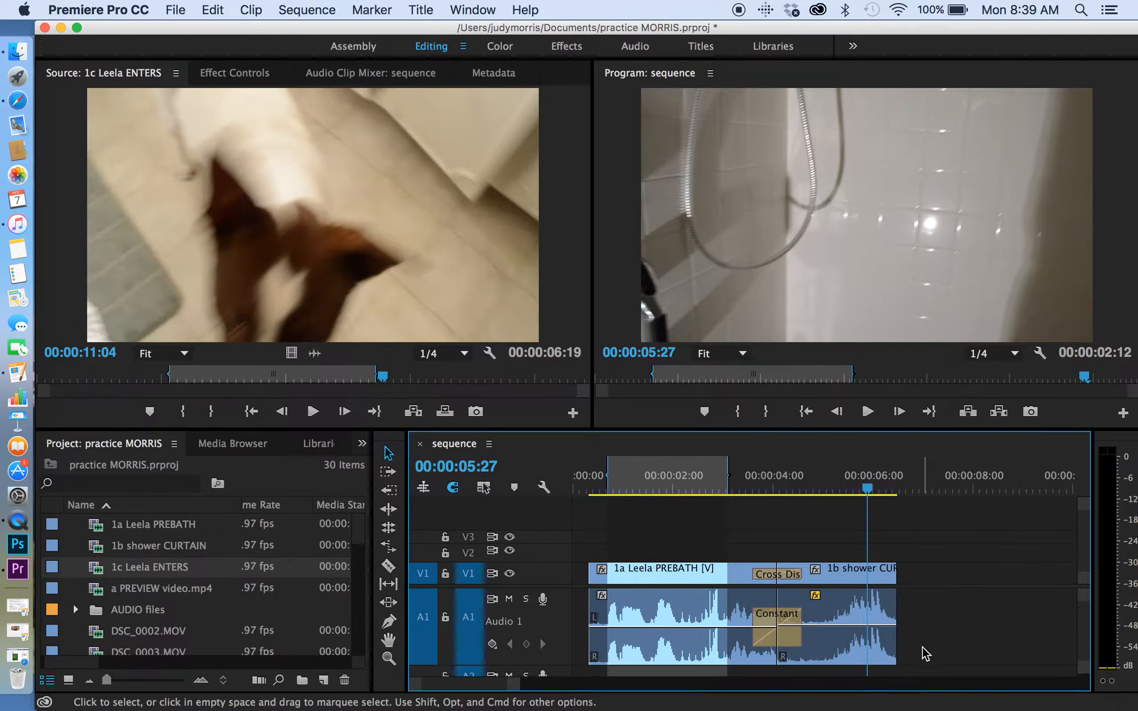
{"action": "left_click_drag", "start_coordinate": [925, 654], "coordinate": [593, 538]}
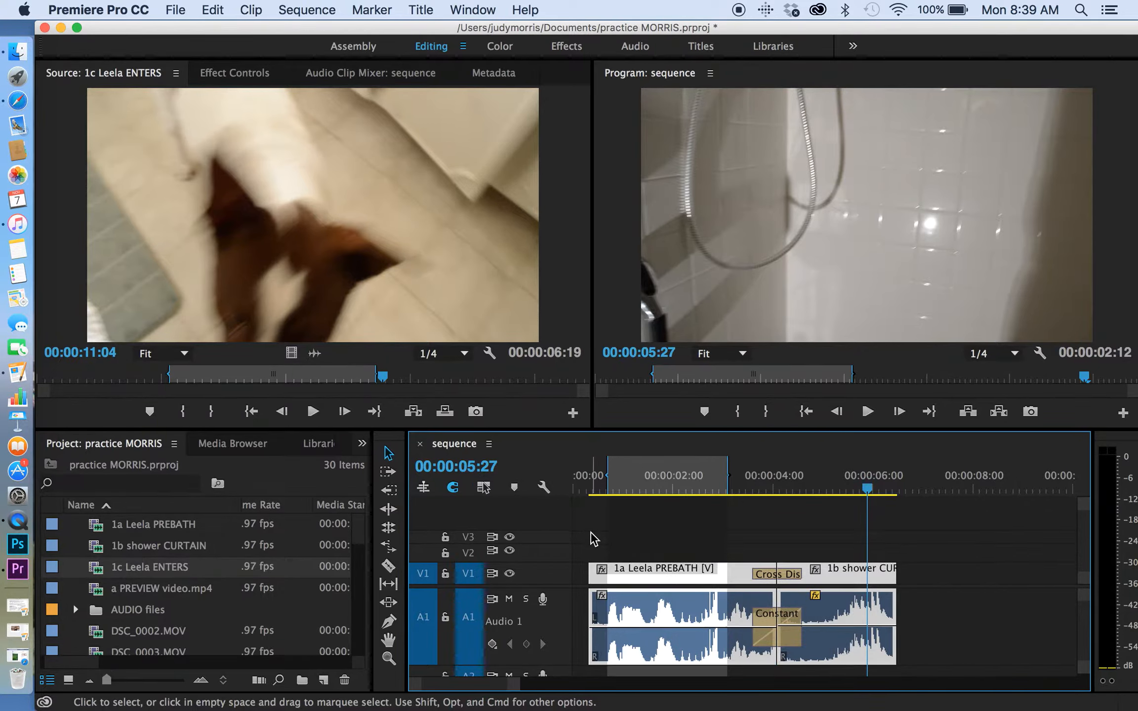
{"action": "left_click_drag", "start_coordinate": [630, 588], "coordinate": [659, 506]}
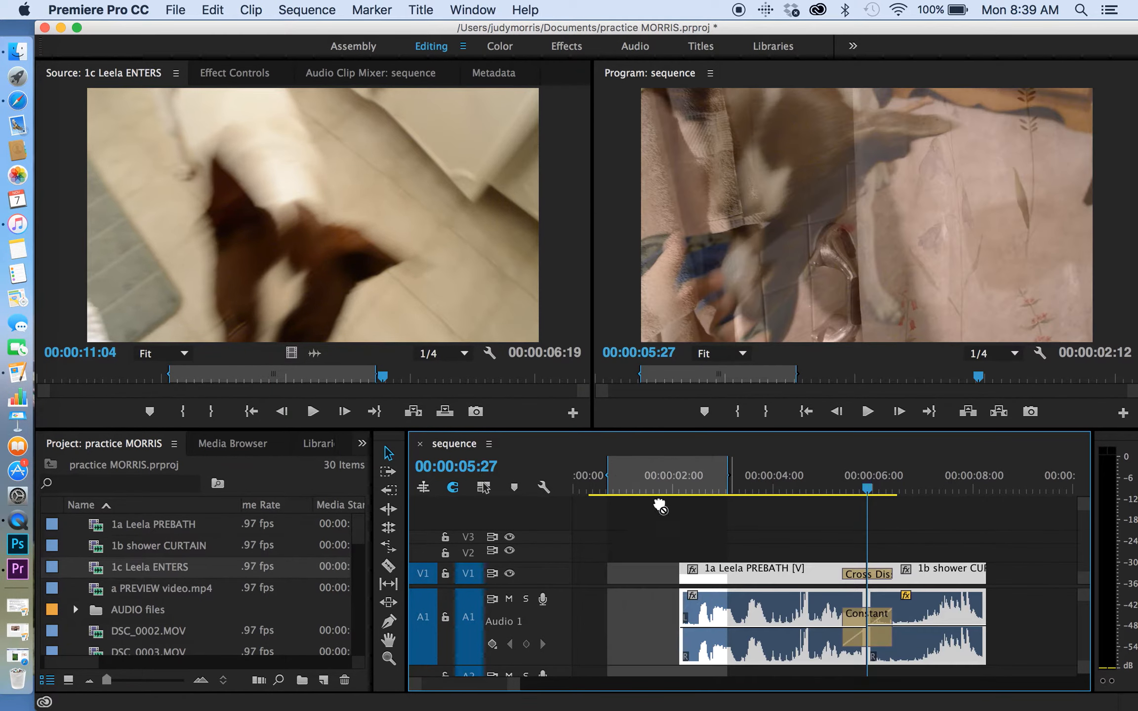
Open the 1c Leela ENTERS clip in the Source monitor, mark its In point at 00:00:04:05 and scrub to 00:00:09:19.
{"action": "double_click", "coordinate": [90, 573]}
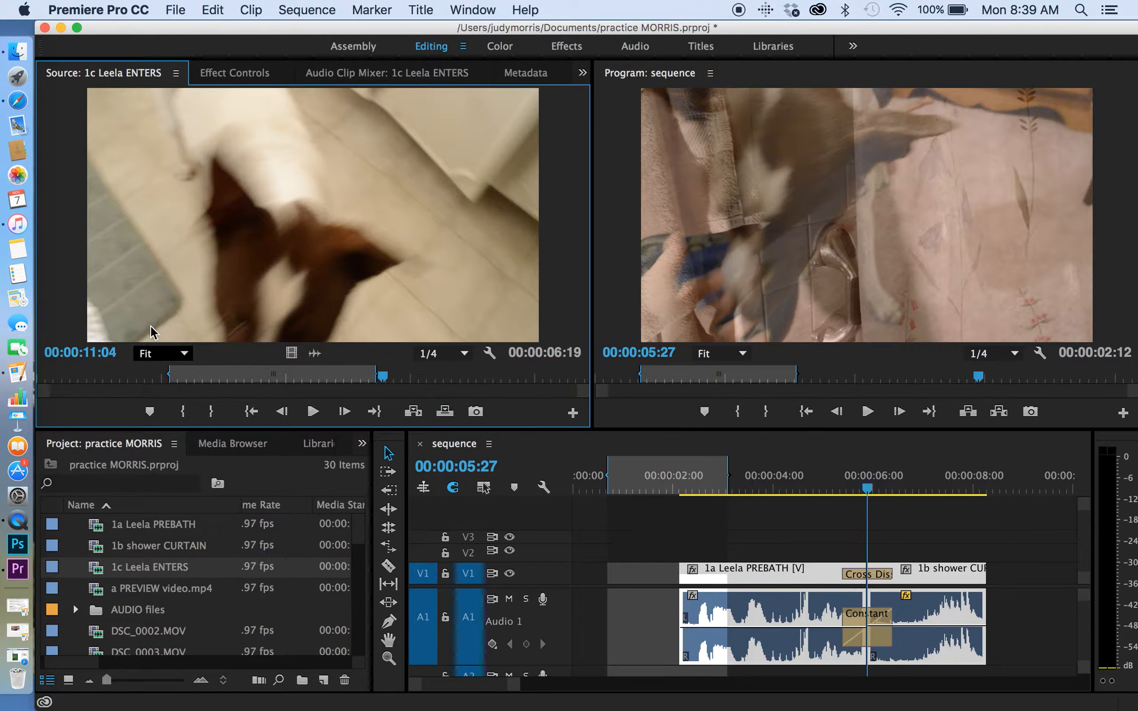
{"action": "mouse_move", "coordinate": [155, 377]}
{"action": "left_mouse_down"}
{"action": "mouse_move", "coordinate": [242, 378]}
{"action": "mouse_move", "coordinate": [167, 380]}
{"action": "left_mouse_up"}
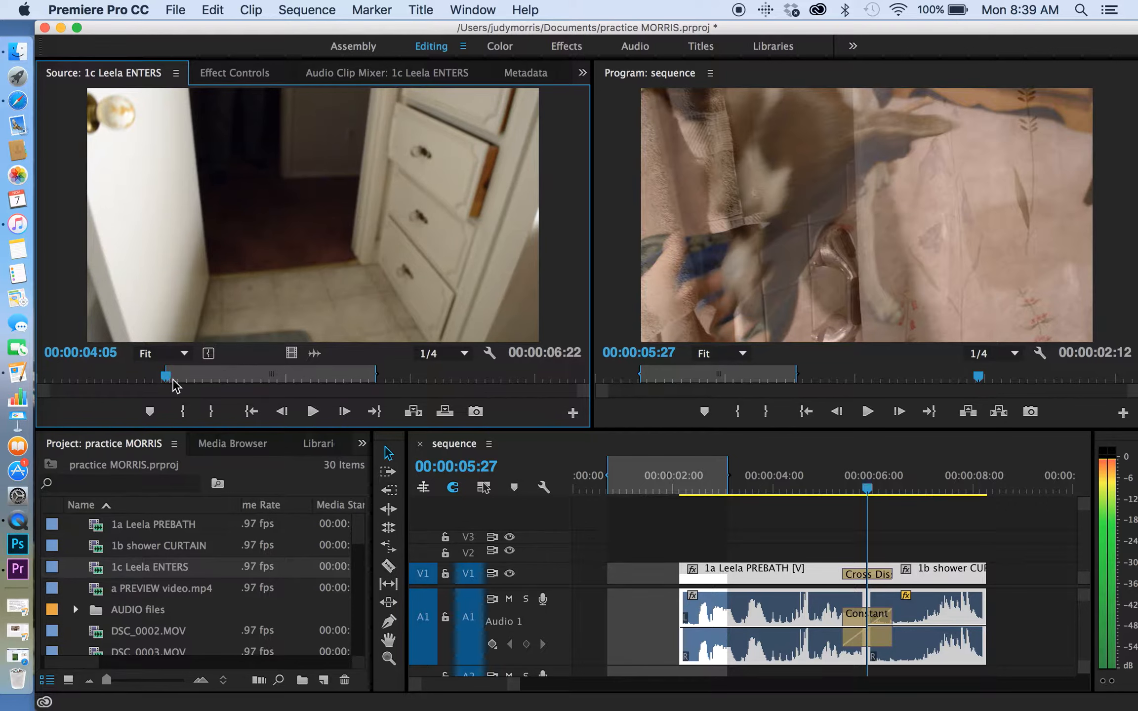
{"action": "mouse_move", "coordinate": [354, 380]}
{"action": "left_mouse_down"}
{"action": "mouse_move", "coordinate": [325, 384]}
{"action": "mouse_move", "coordinate": [337, 386]}
{"action": "left_mouse_up"}
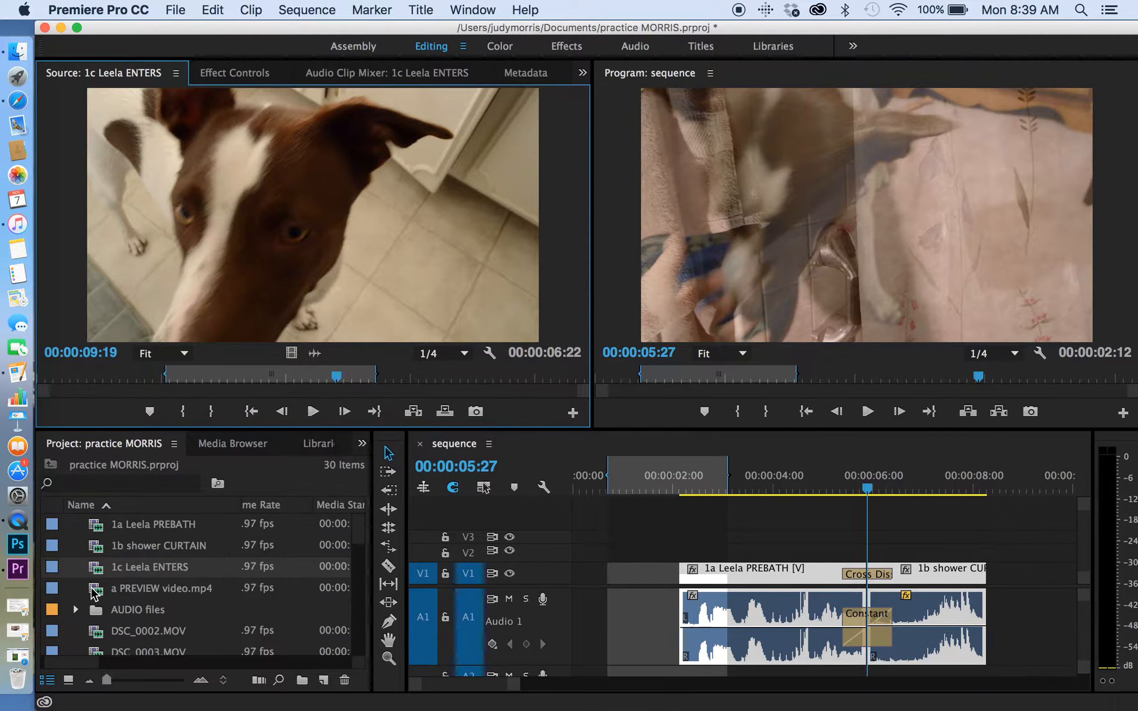
Open a PREVIEW video.mp4 in the Source monitor and review the footage around 00:00:06:19.
{"action": "double_click", "coordinate": [94, 590]}
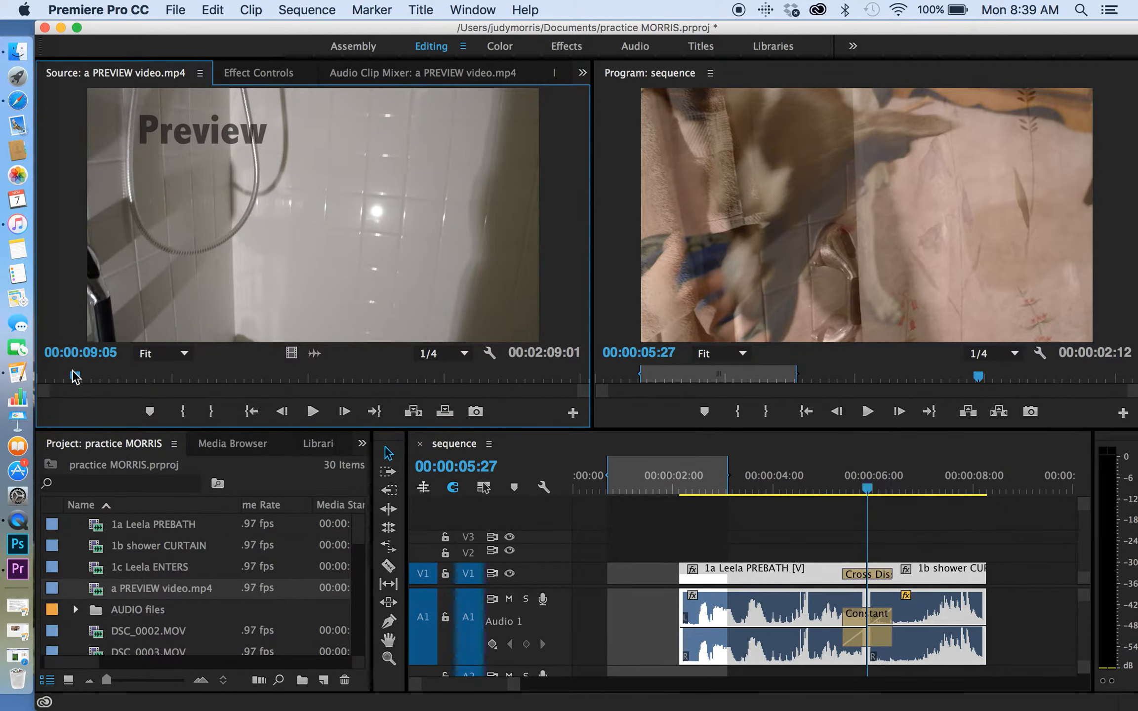
{"action": "mouse_move", "coordinate": [71, 375]}
{"action": "left_mouse_down"}
{"action": "mouse_move", "coordinate": [48, 375]}
{"action": "mouse_move", "coordinate": [66, 376]}
{"action": "left_mouse_up"}
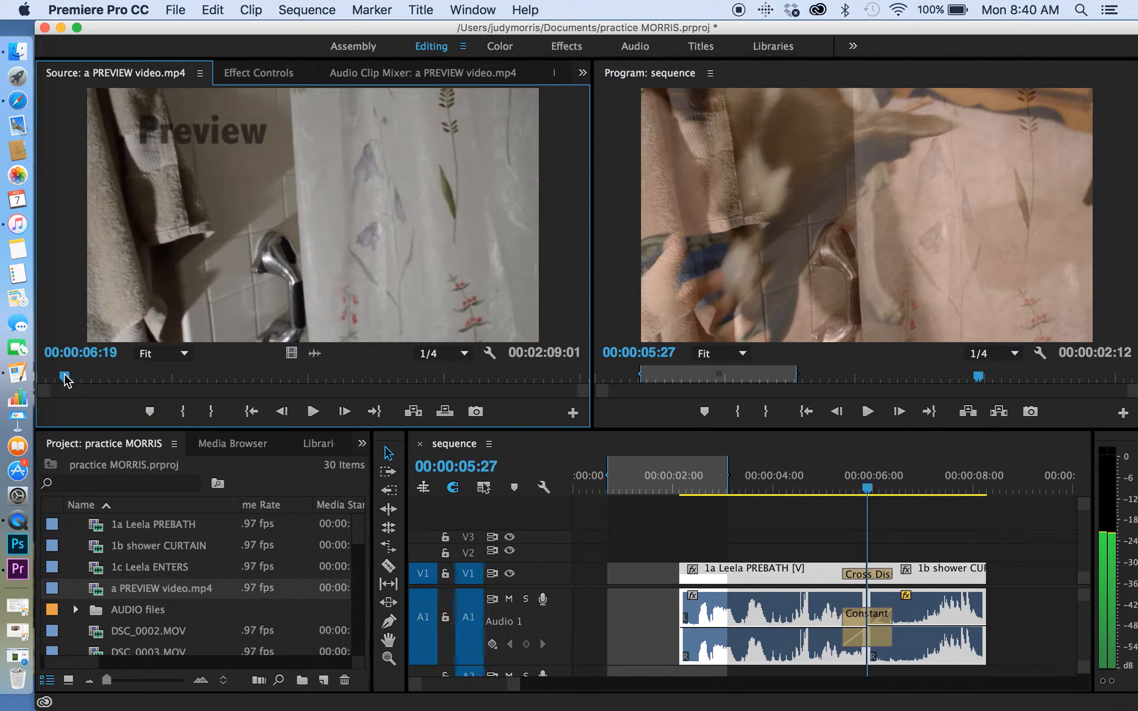
Reopen the 1c Leela ENTERS clip in the Source monitor and mark its Out point at 00:00:09:09.
{"action": "left_click", "coordinate": [93, 571]}
{"action": "double_click", "coordinate": [95, 566]}
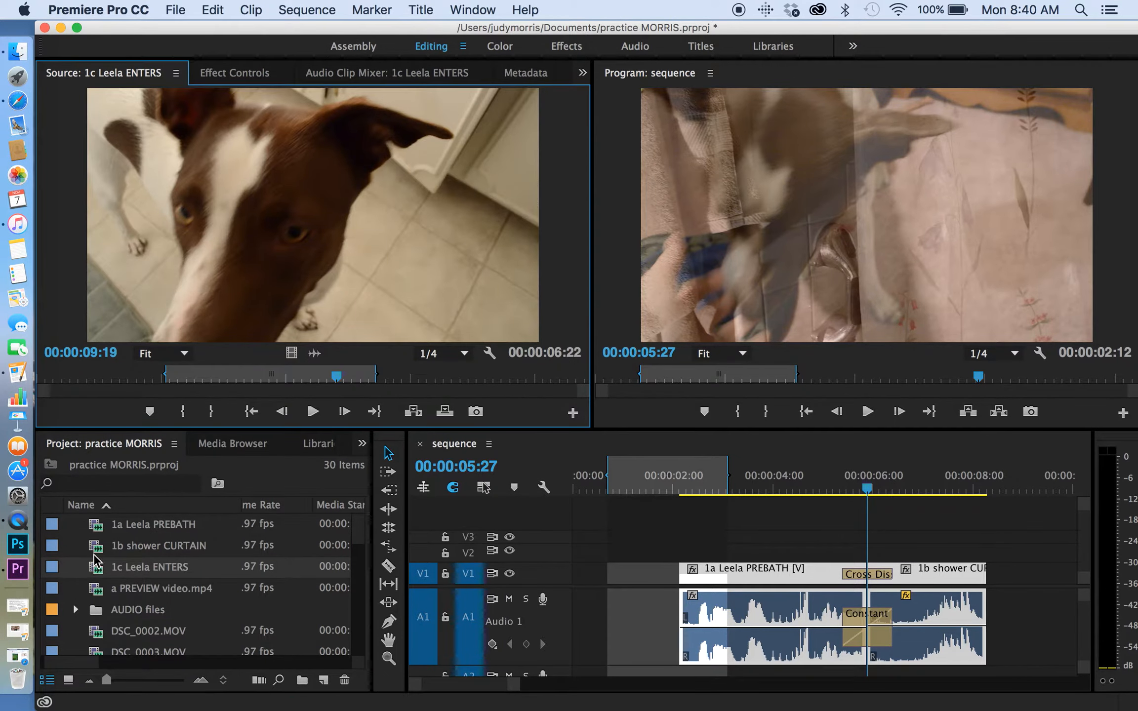
{"action": "mouse_move", "coordinate": [335, 375]}
{"action": "left_mouse_down"}
{"action": "mouse_move", "coordinate": [317, 376]}
{"action": "mouse_move", "coordinate": [340, 381]}
{"action": "mouse_move", "coordinate": [328, 381]}
{"action": "left_mouse_up"}
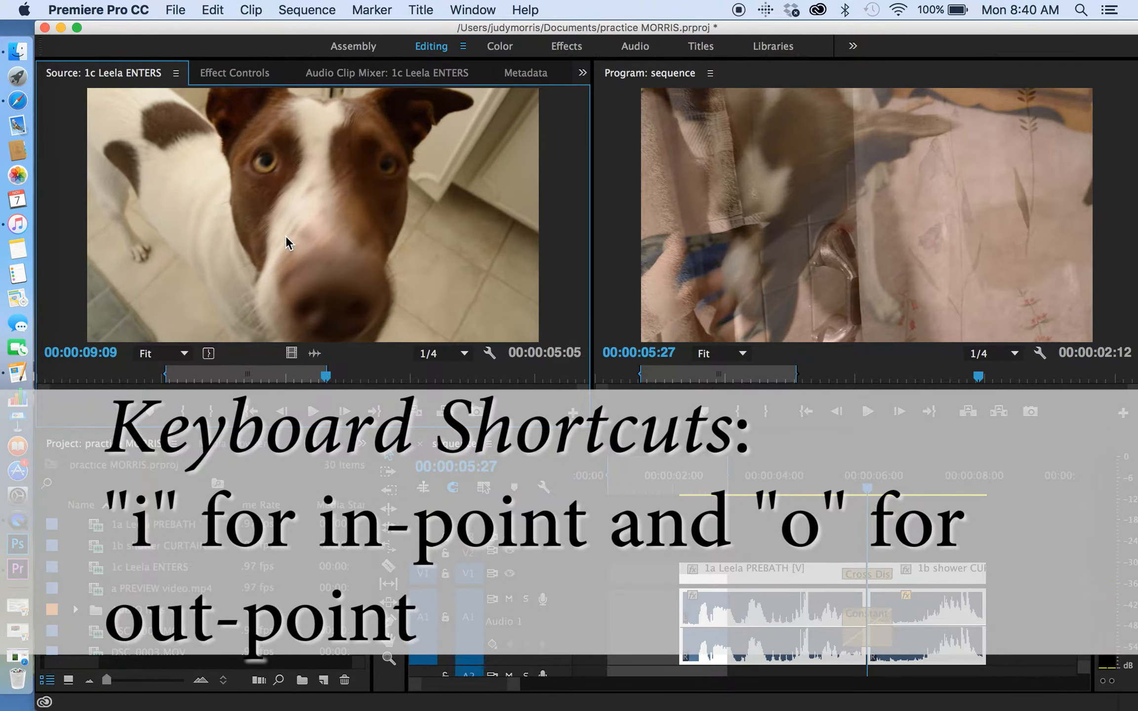
Place the playhead at 00:00:02:04 and add the trimmed 1c Leela ENTERS clip to the sequence with Insert Before.
{"action": "left_click_drag", "start_coordinate": [286, 235], "coordinate": [458, 361]}
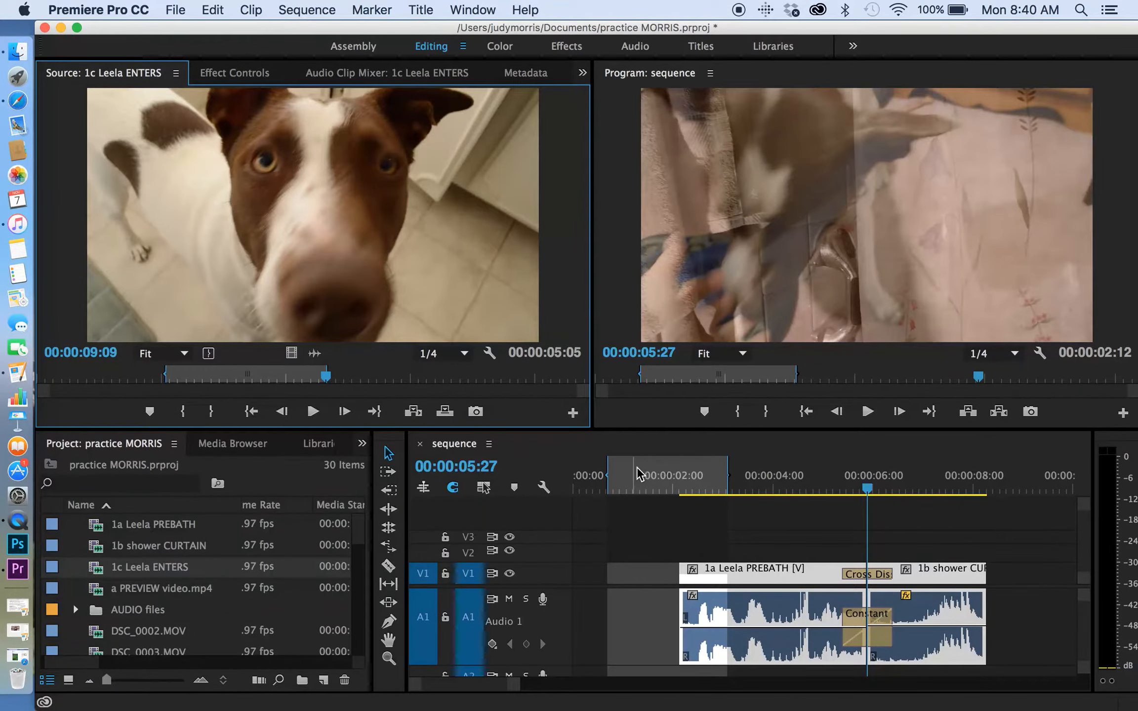
{"action": "left_click_drag", "start_coordinate": [671, 486], "coordinate": [682, 491]}
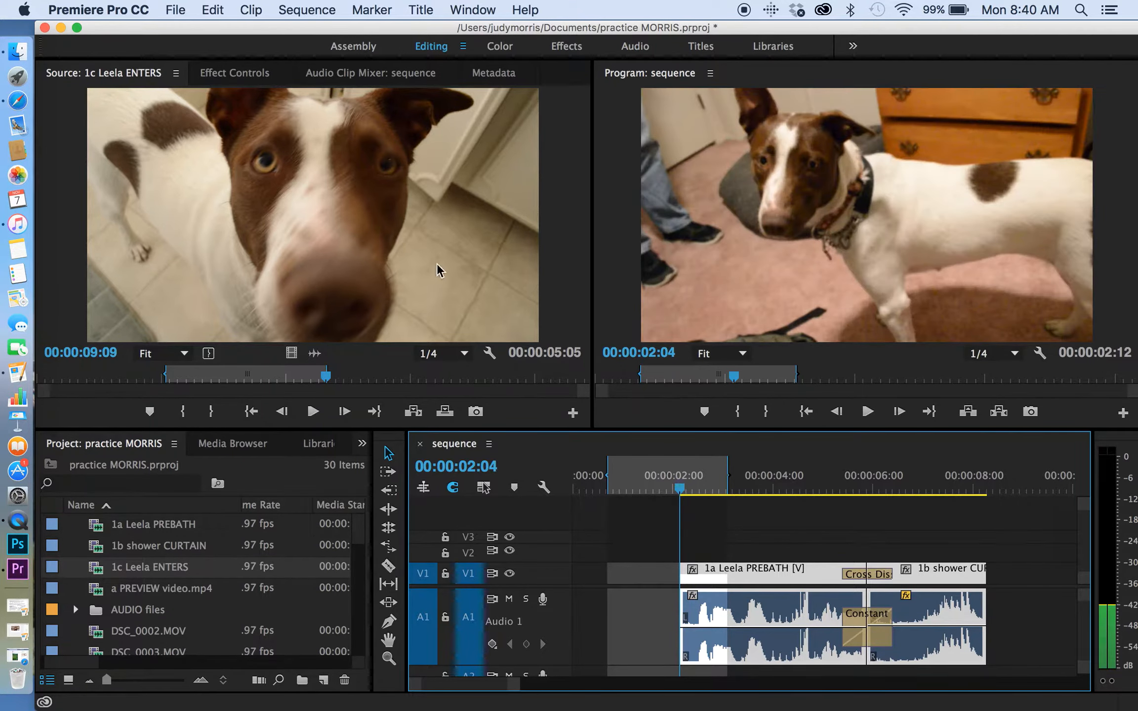
{"action": "left_click_drag", "start_coordinate": [437, 264], "coordinate": [731, 153]}
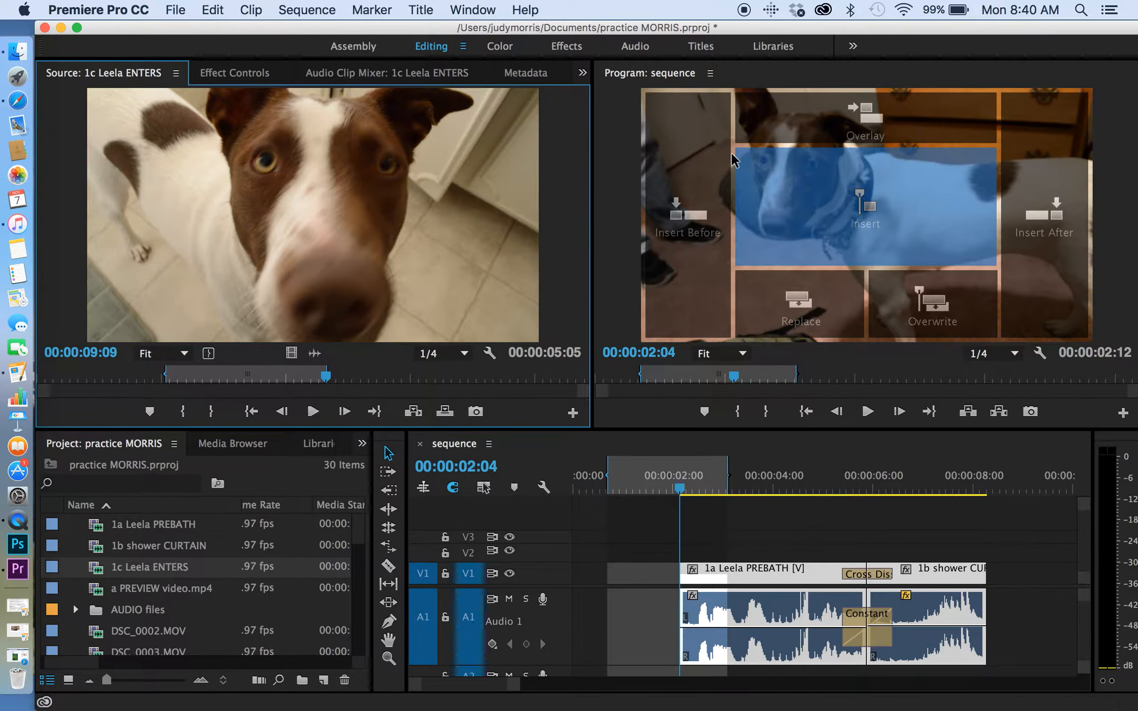
{"action": "left_click_drag", "start_coordinate": [861, 189], "coordinate": [844, 311]}
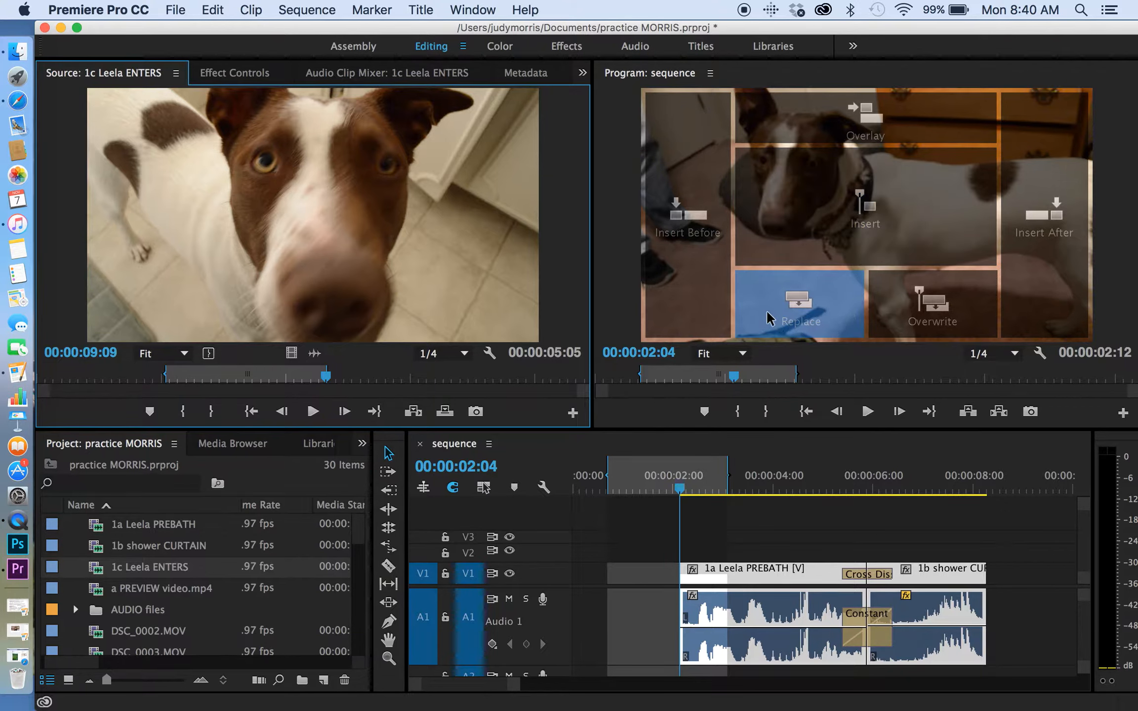
{"action": "left_click_drag", "start_coordinate": [769, 319], "coordinate": [719, 242]}
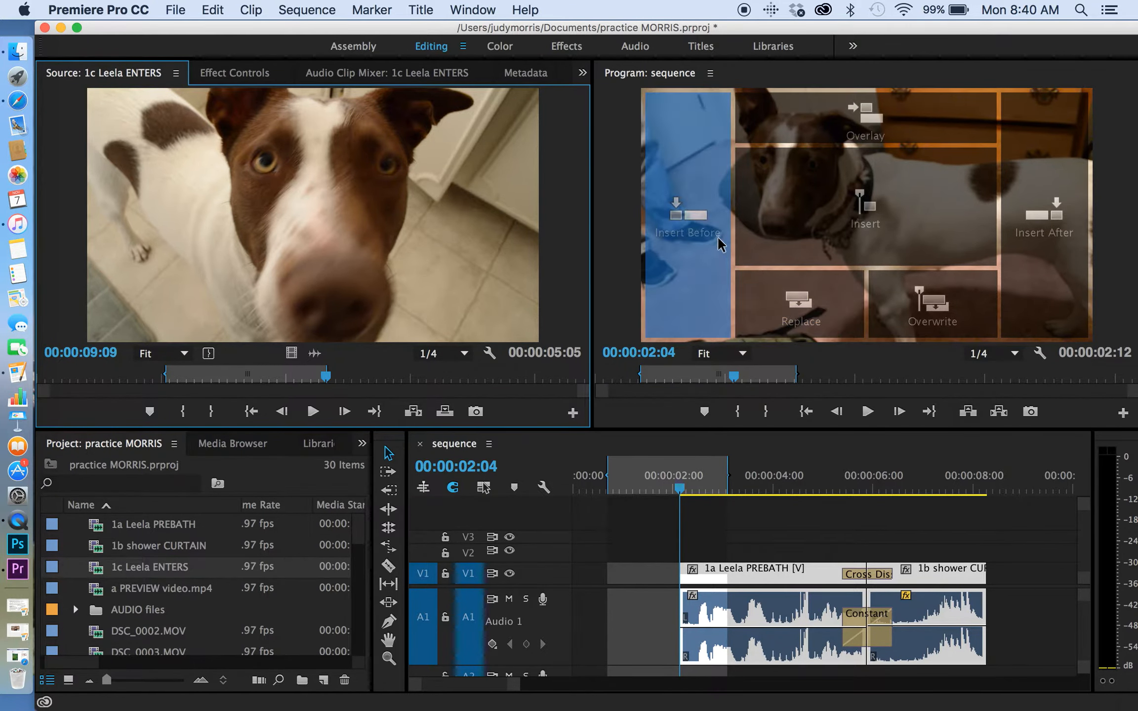
{"action": "left_click_drag", "start_coordinate": [694, 199], "coordinate": [693, 194]}
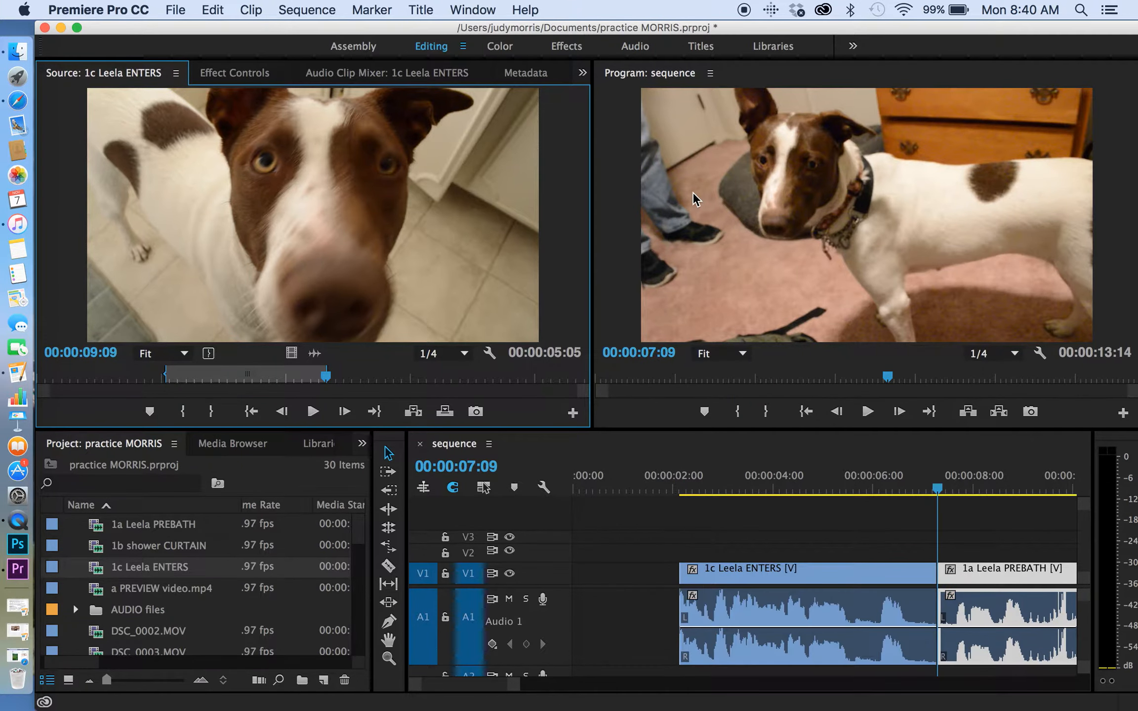
Split the video of the 1c Leela ENTERS clip at 00:00:05:09 with the Razor tool.
{"action": "left_click_drag", "start_coordinate": [940, 489], "coordinate": [836, 539]}
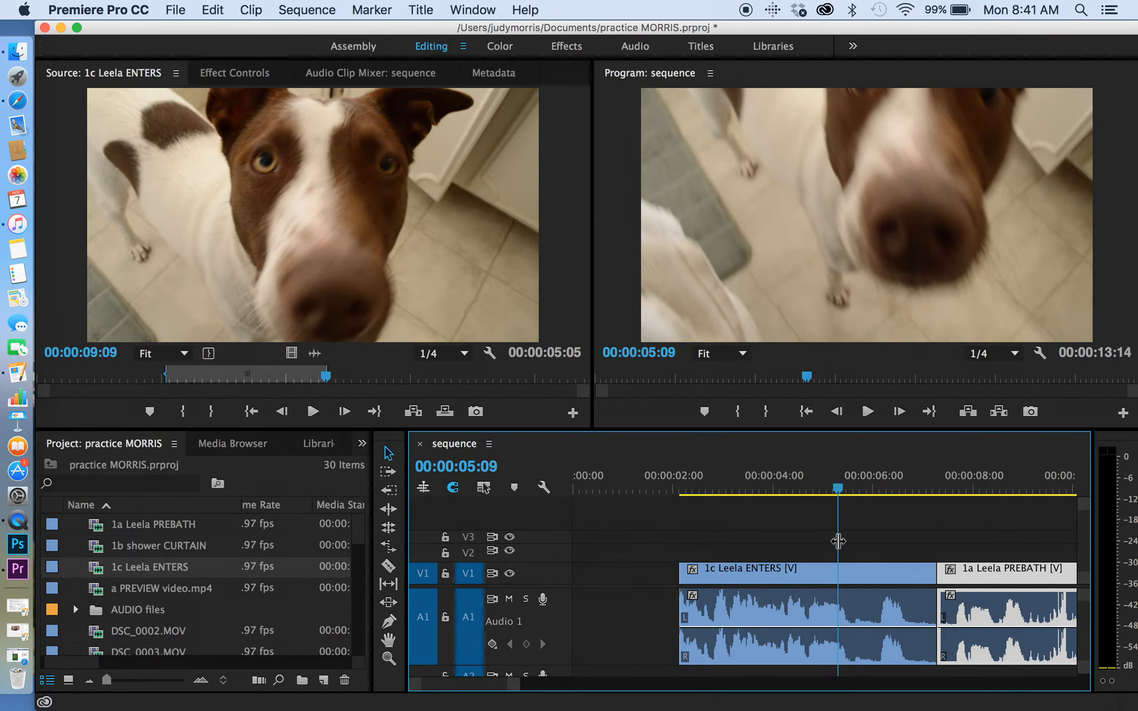
{"action": "key", "text": "c"}
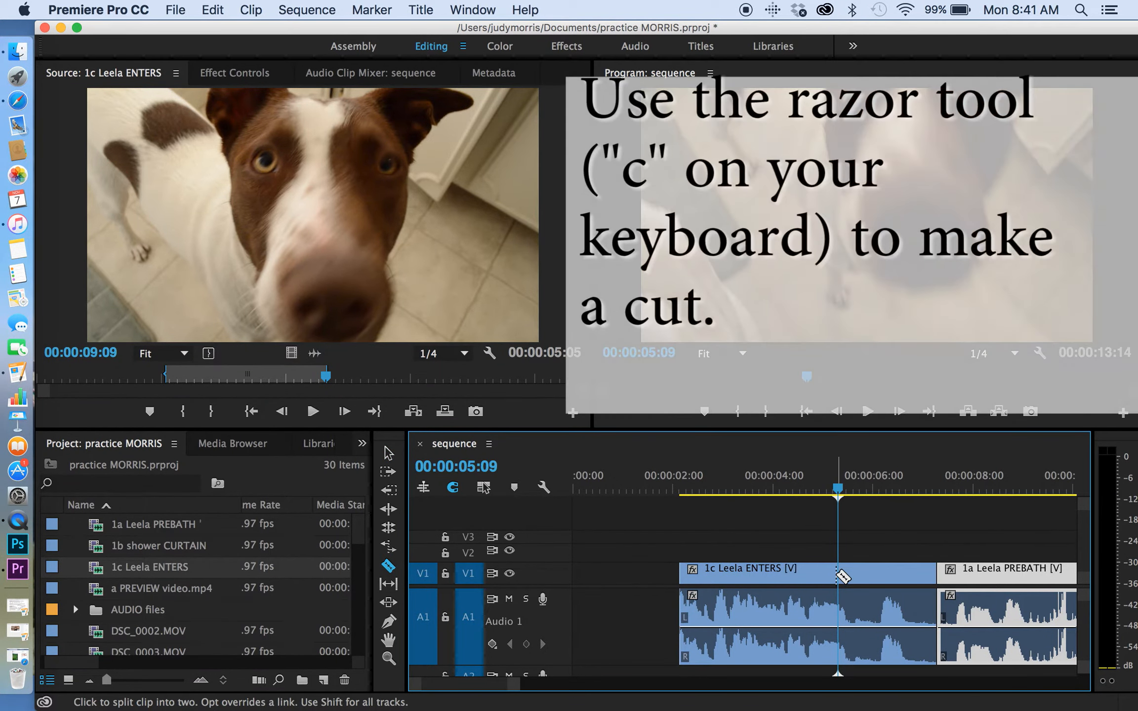
{"action": "left_click", "coordinate": [838, 573]}
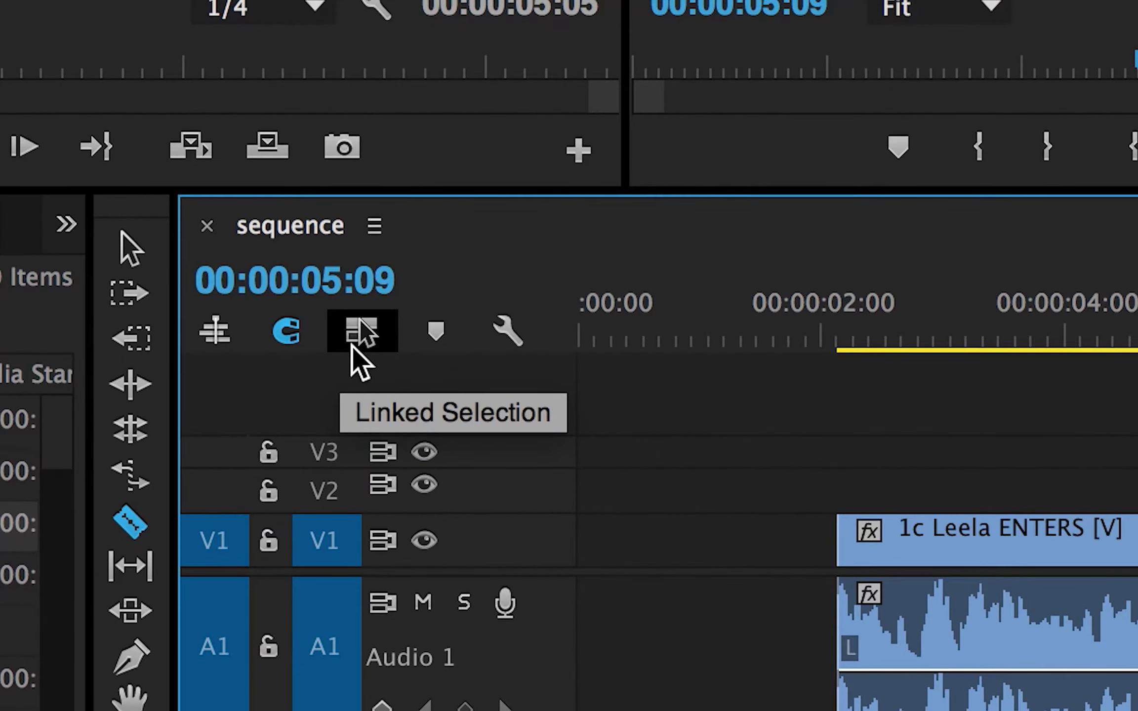
Make sure Linked Selection is off so that a clip's video and audio can be selected separately.
{"action": "left_click", "coordinate": [392, 384]}
{"action": "left_click", "coordinate": [391, 369]}
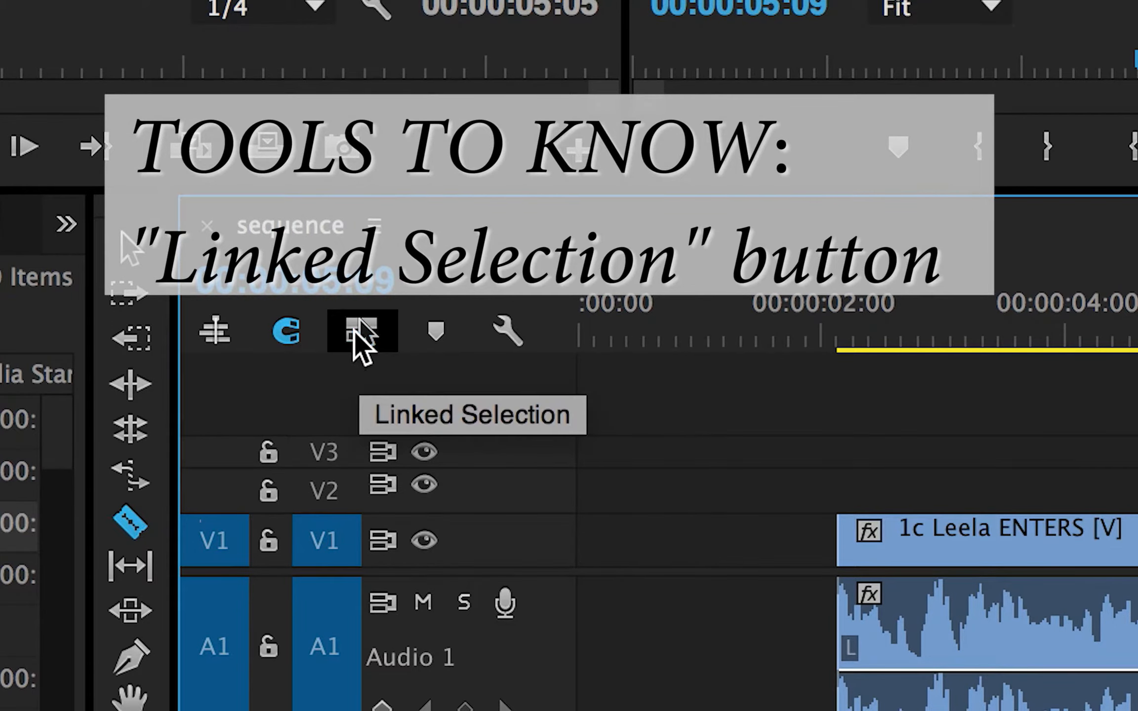
{"action": "left_click", "coordinate": [355, 331]}
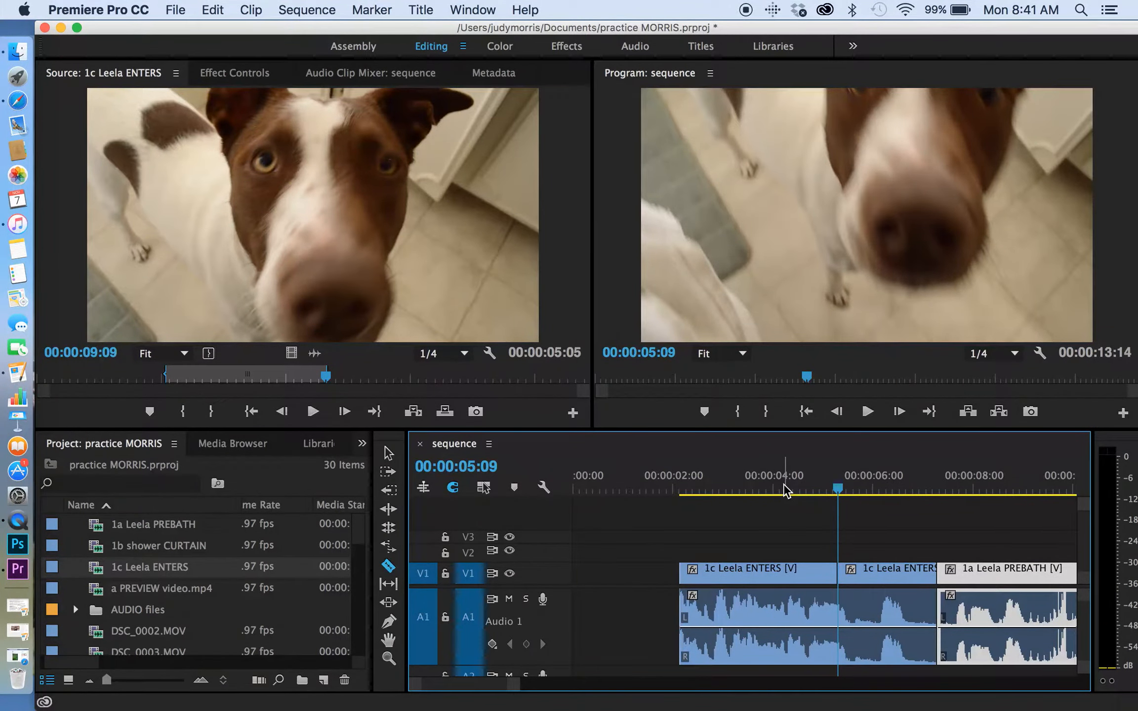
Shift the first 1c Leela ENTERS video segment and its audio earlier on the timeline, and move the second video segment close behind the first.
{"action": "key", "text": "v"}
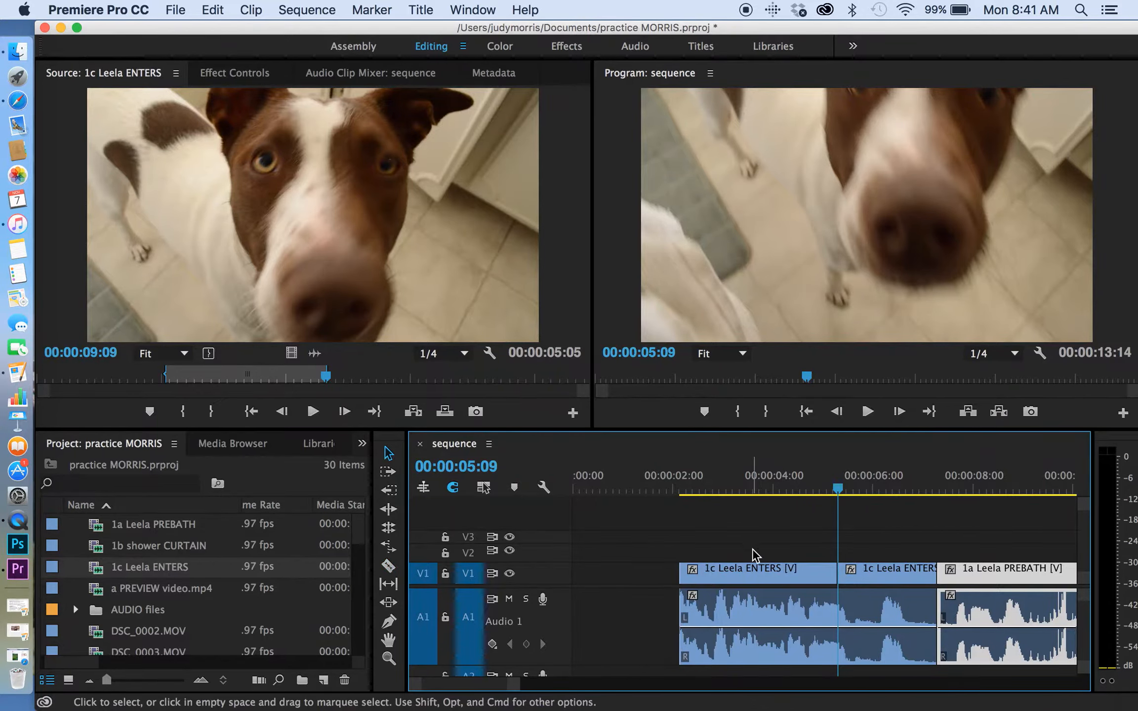
{"action": "left_click", "coordinate": [744, 516]}
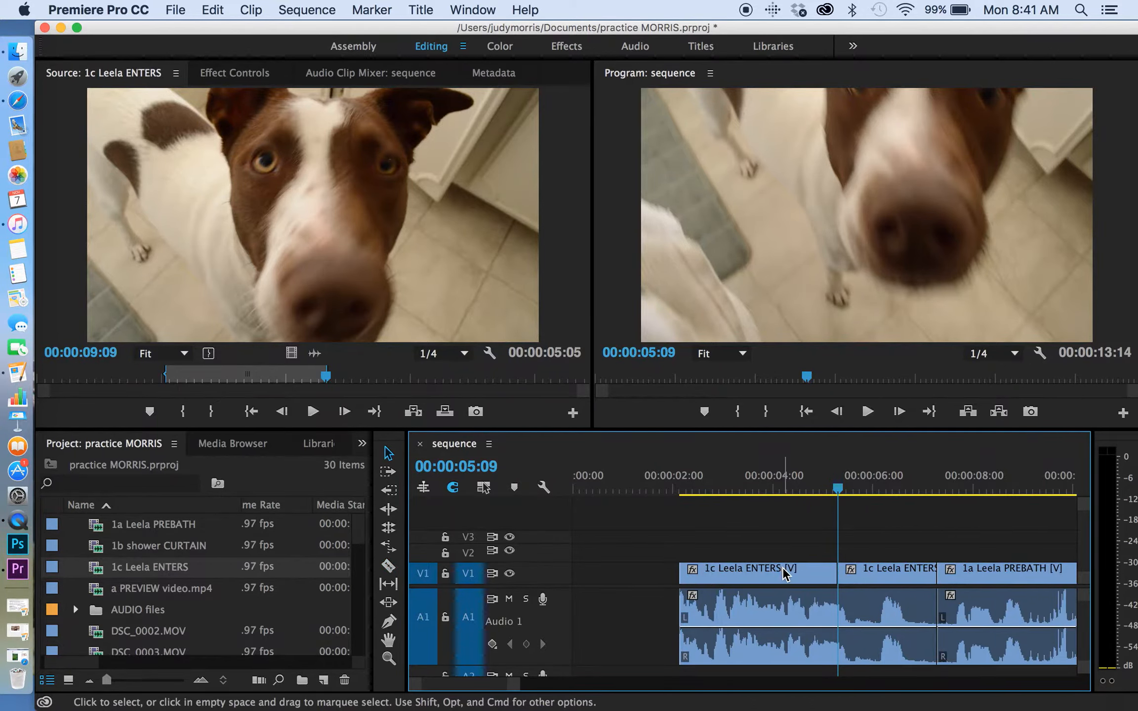
{"action": "left_click", "coordinate": [790, 620]}
{"action": "left_click", "coordinate": [781, 585]}
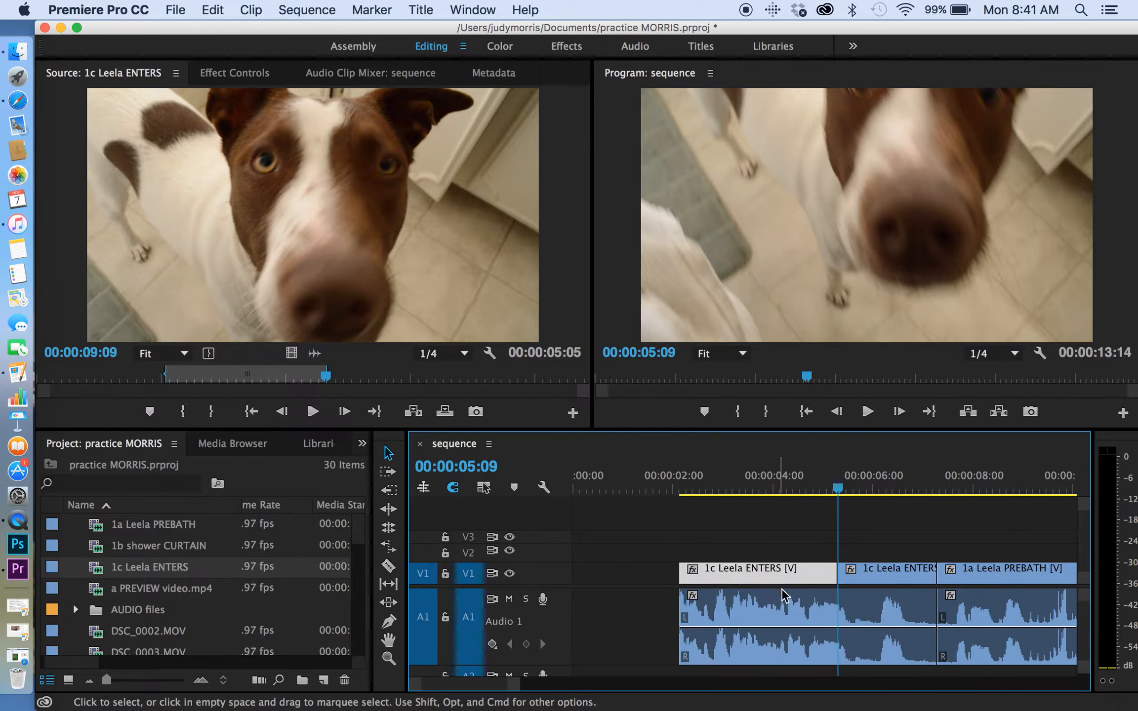
{"action": "left_click", "coordinate": [797, 607]}
{"action": "left_click", "coordinate": [792, 565]}
{"action": "left_click_drag", "start_coordinate": [770, 569], "coordinate": [700, 584]}
{"action": "left_click_drag", "start_coordinate": [866, 571], "coordinate": [807, 572]}
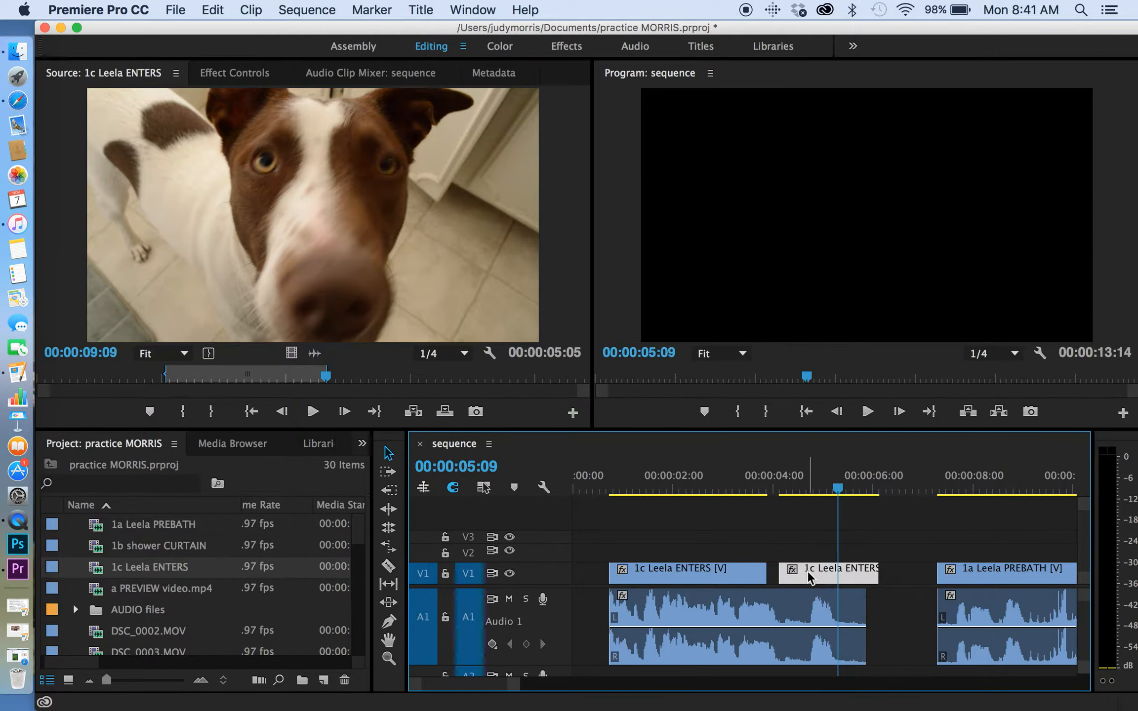
Set the speed of the second 1c Leela ENTERS video segment to 75%.
{"action": "right_click", "coordinate": [808, 570]}
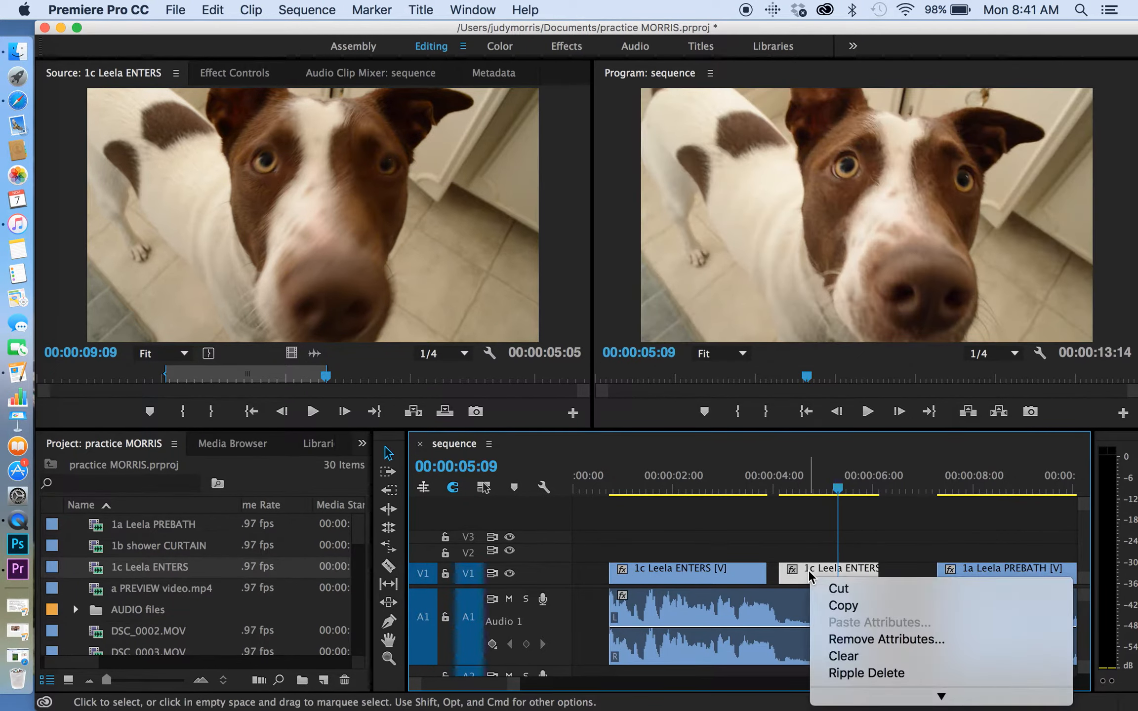
{"action": "scroll", "coordinate": [825, 608], "scroll_direction": "down", "scroll_amount": 5}
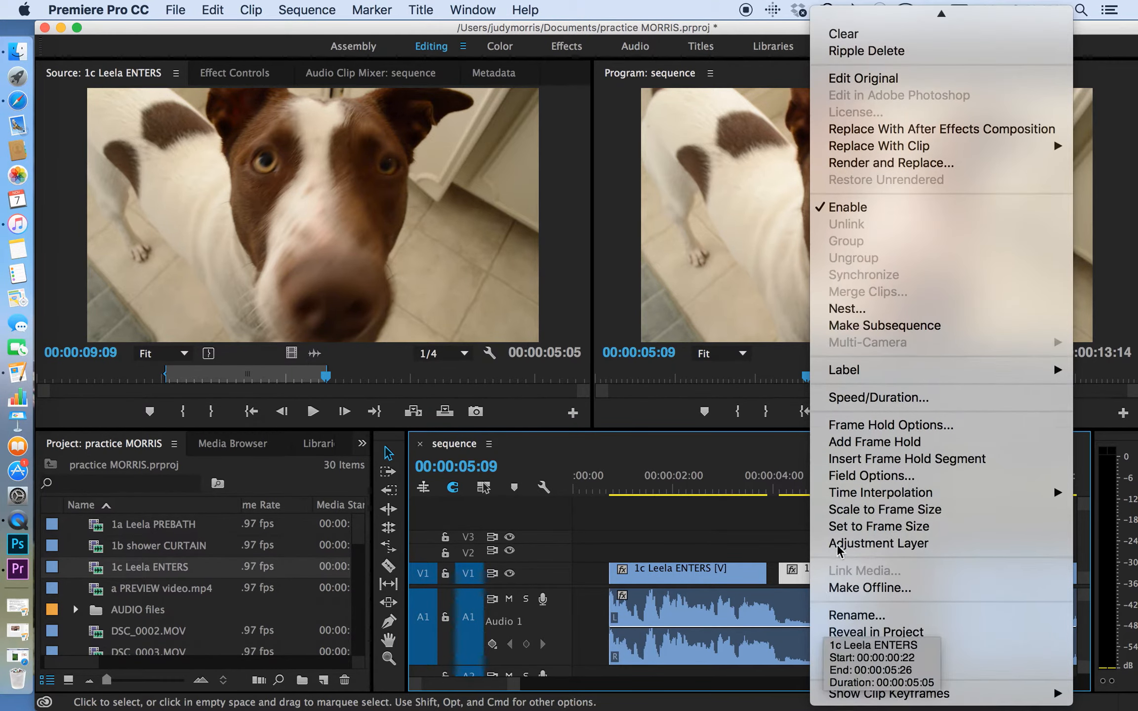
{"action": "left_click", "coordinate": [853, 395]}
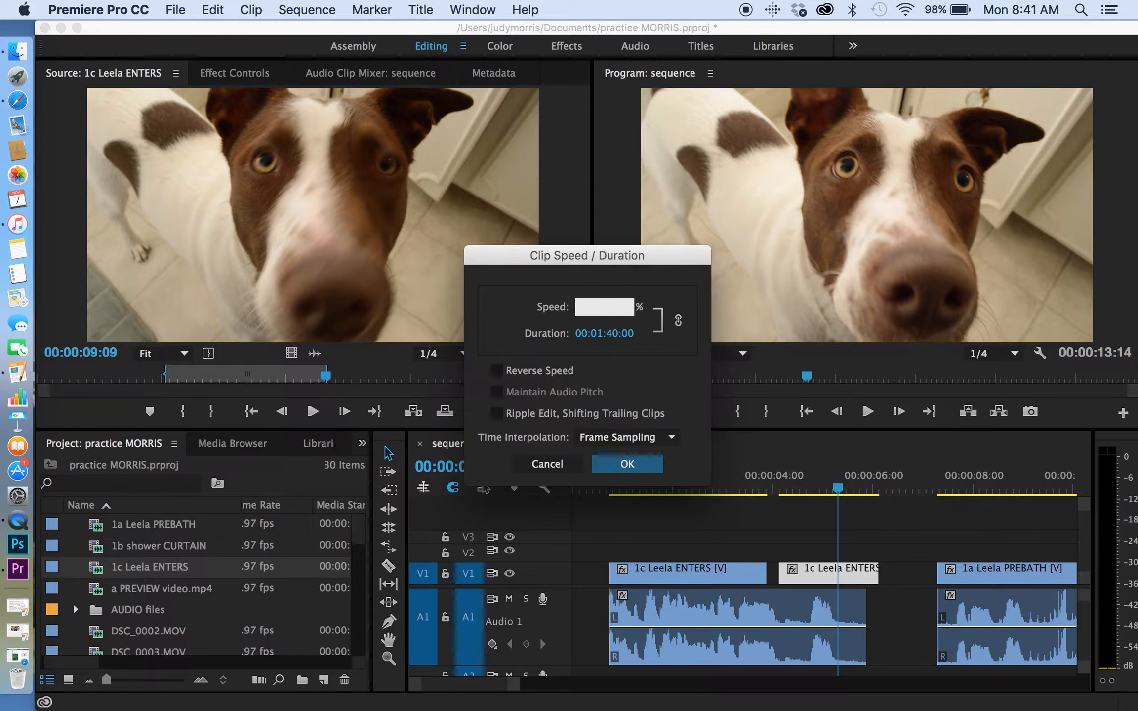
{"action": "key", "text": "Return"}
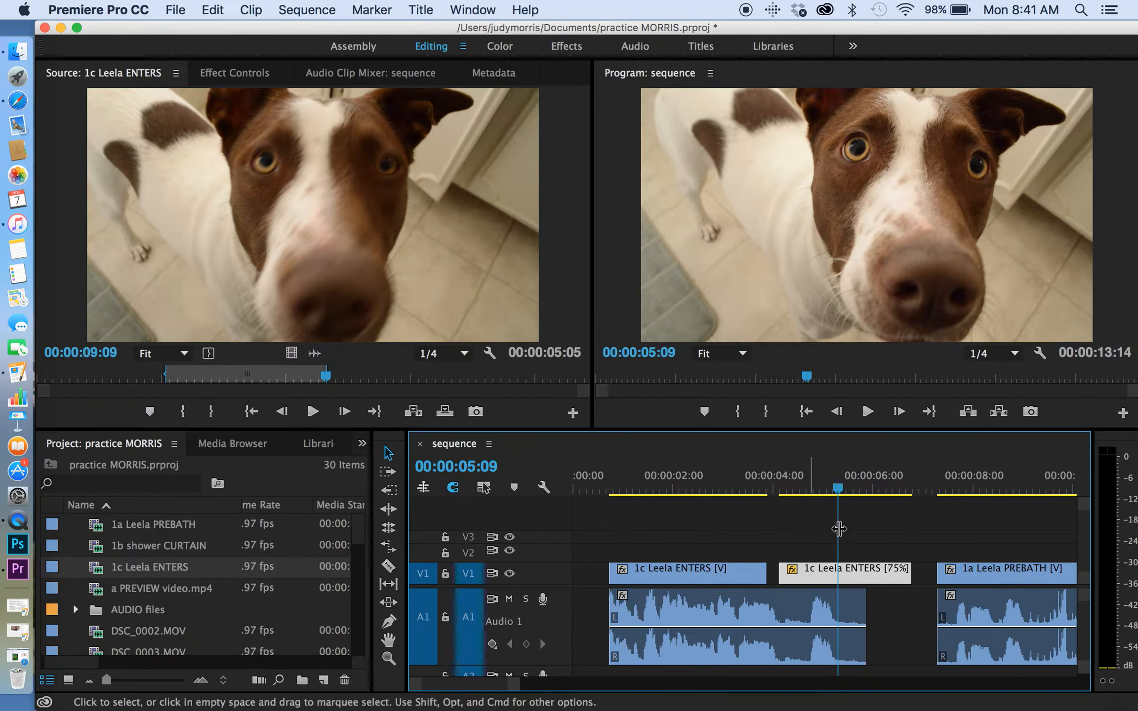
Butt the slowed segment against the end of the first 1c Leela ENTERS segment and play back the join.
{"action": "left_click_drag", "start_coordinate": [808, 572], "coordinate": [796, 573]}
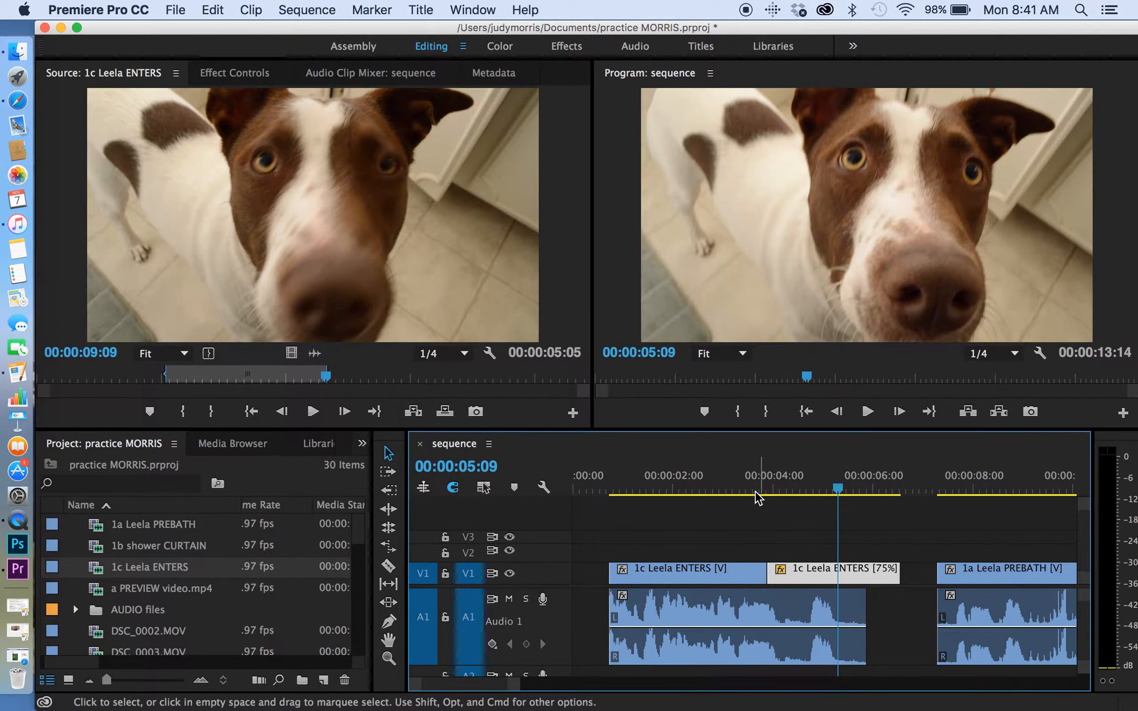
{"action": "left_click", "coordinate": [754, 484]}
{"action": "key", "text": "space"}
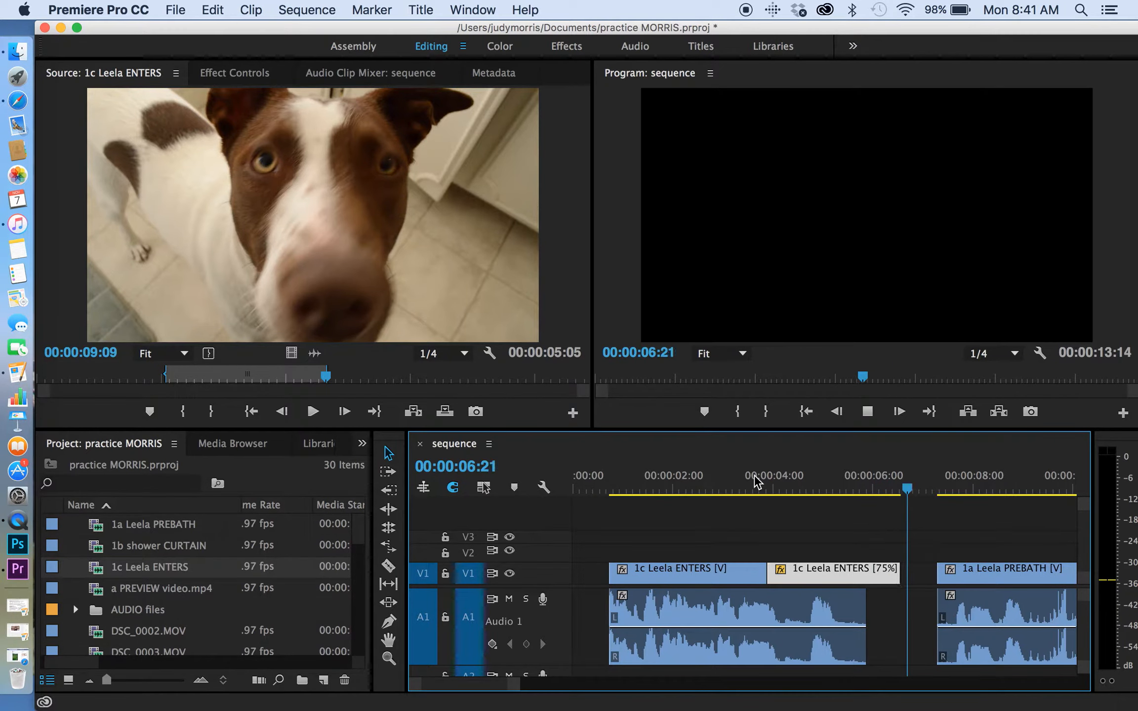
{"action": "key", "text": "space"}
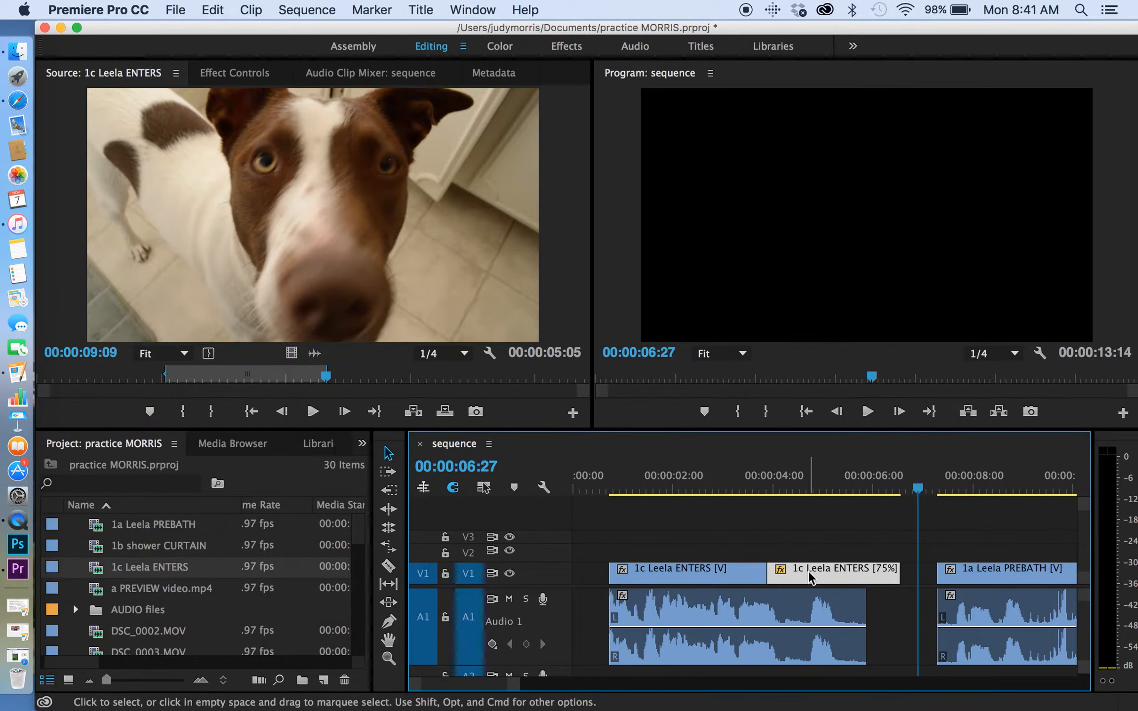
Set the speed of the second 1c Leela ENTERS video segment to 50% and review the slowed segment, stopping at 00:00:04:10.
{"action": "left_click", "coordinate": [829, 481]}
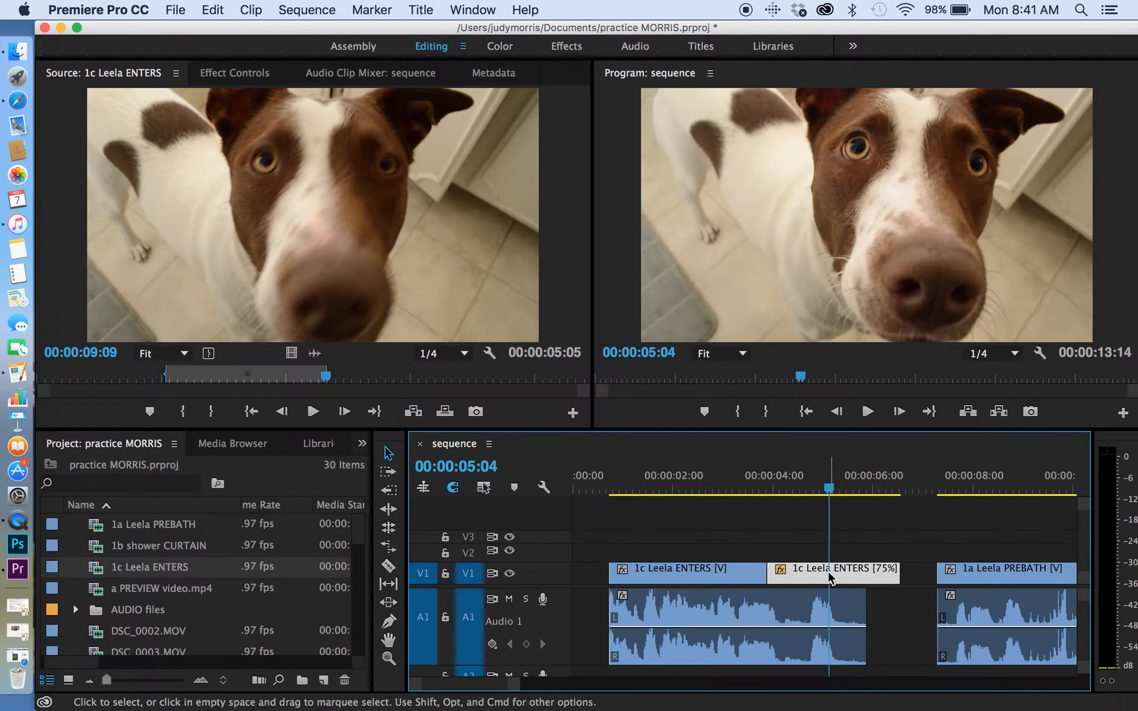
{"action": "right_click", "coordinate": [814, 571]}
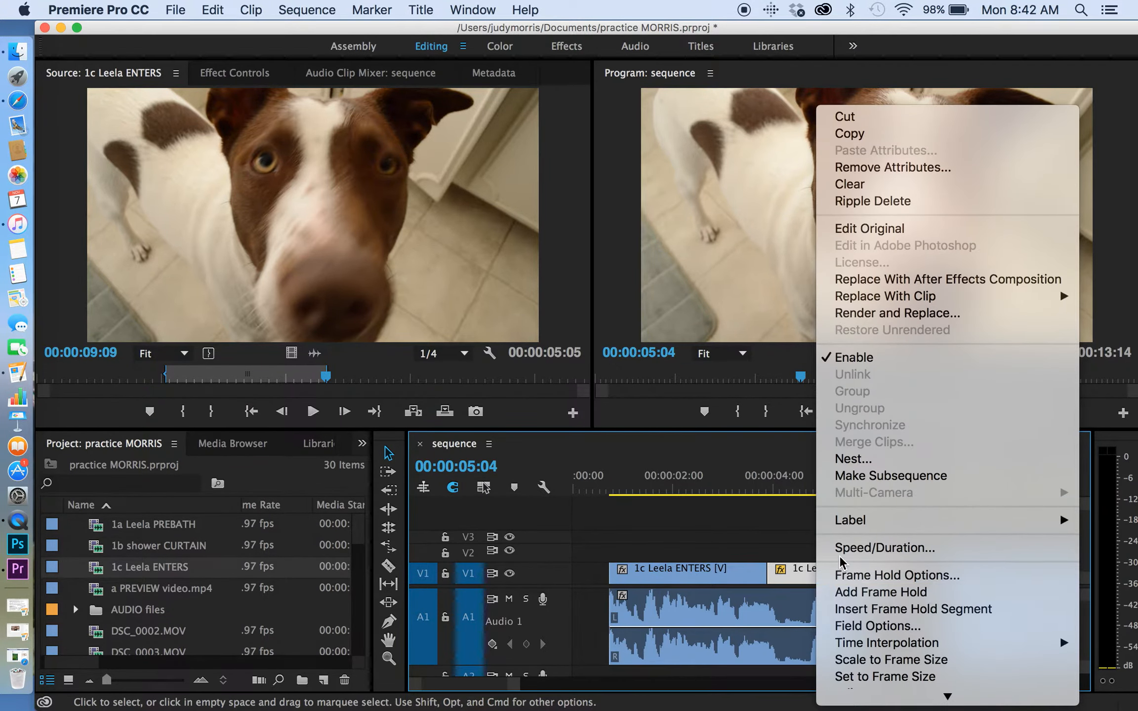
{"action": "left_click", "coordinate": [841, 547]}
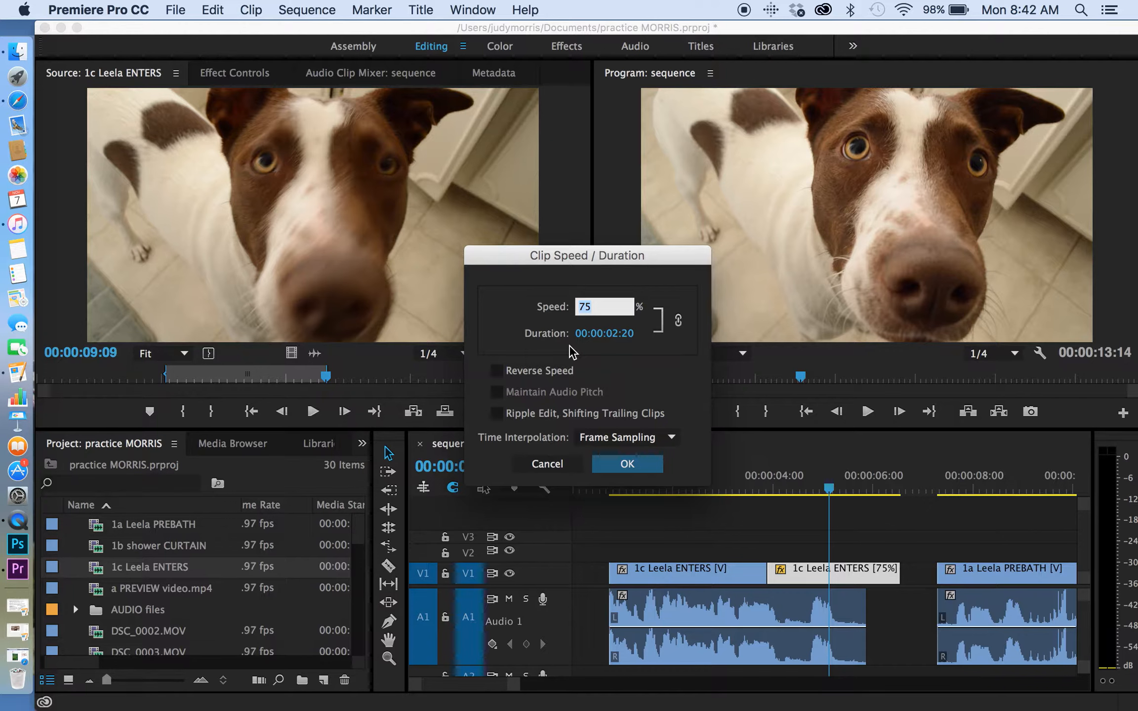
{"action": "type", "text": "50"}
{"action": "key", "text": "Return"}
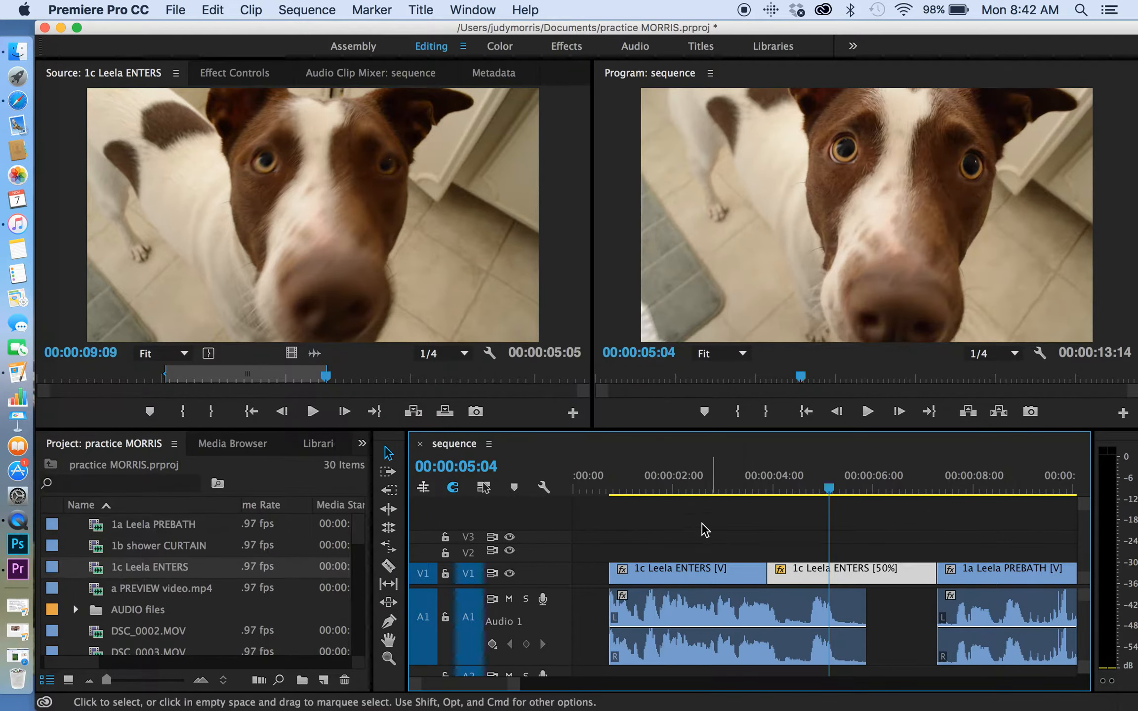
{"action": "left_click_drag", "start_coordinate": [648, 479], "coordinate": [789, 498]}
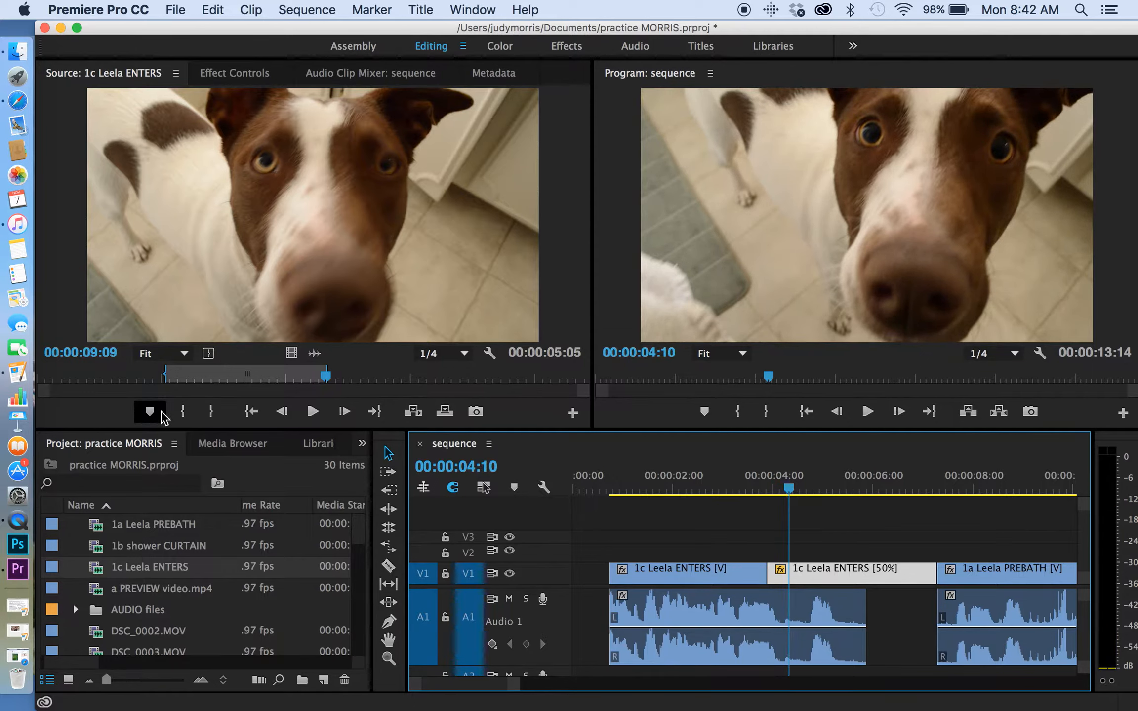
Open a PREVIEW video.mp4 as the source clip and cue it to the opening title at 00:00:04:10 for comparison with the sequence.
{"action": "scroll", "coordinate": [100, 536], "scroll_direction": "left", "scroll_amount": 1}
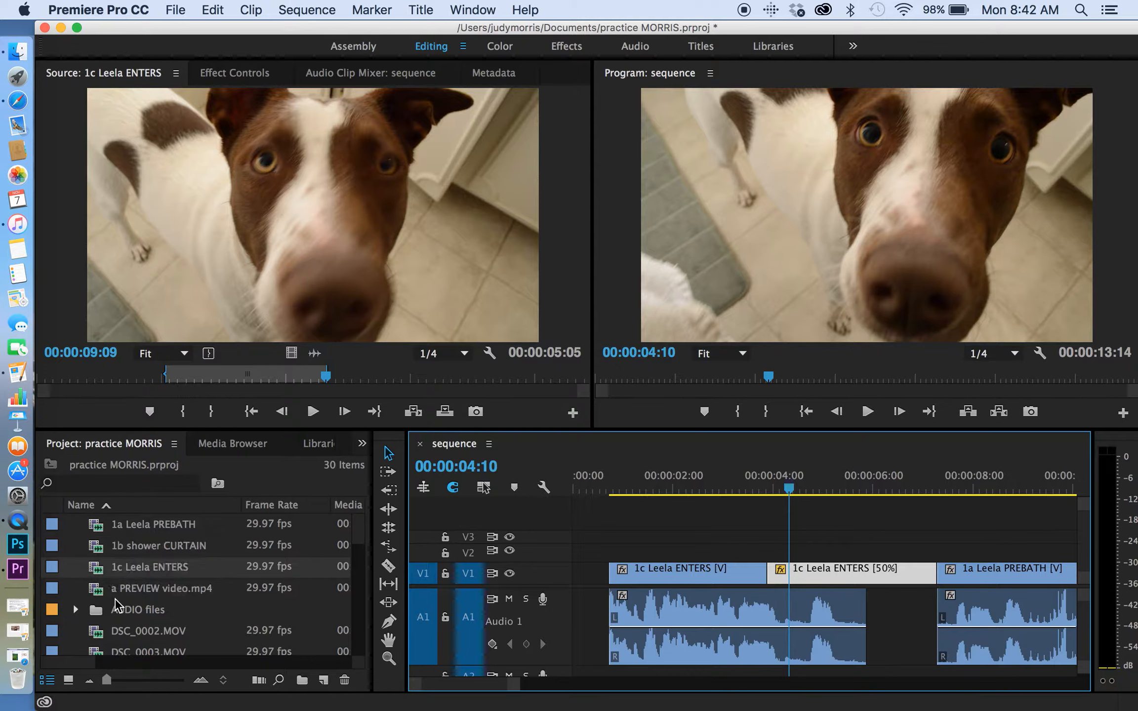
{"action": "double_click", "coordinate": [101, 590]}
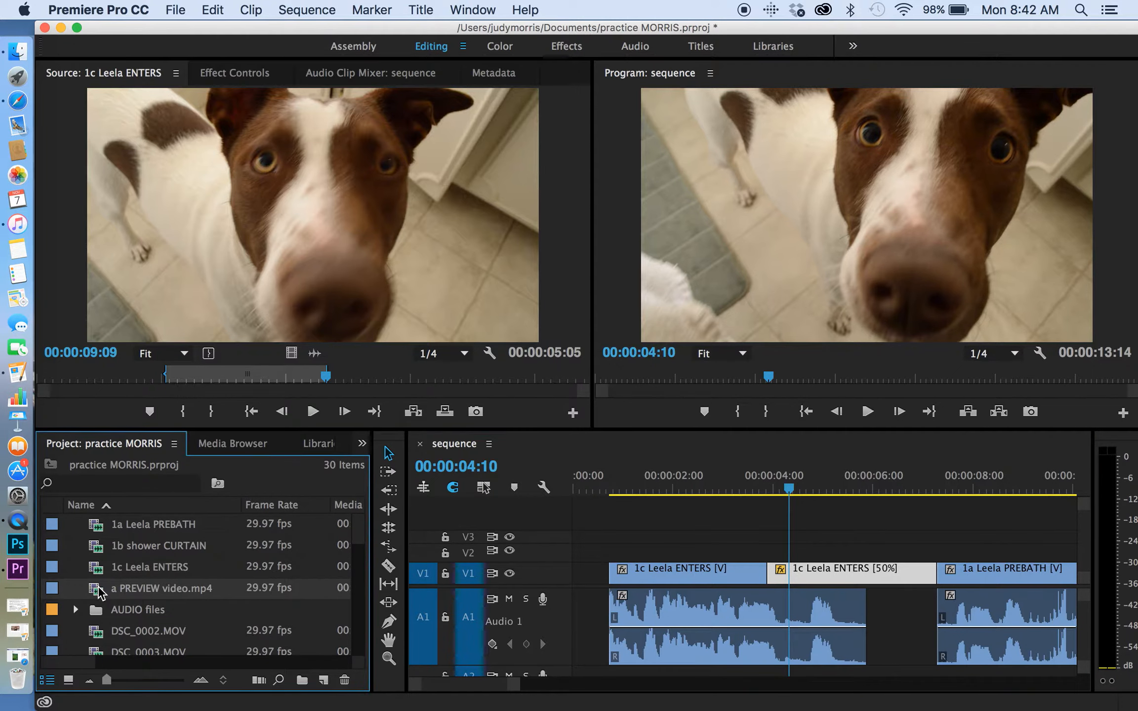
{"action": "left_click", "coordinate": [56, 378]}
{"action": "left_click_drag", "start_coordinate": [54, 372], "coordinate": [53, 373]}
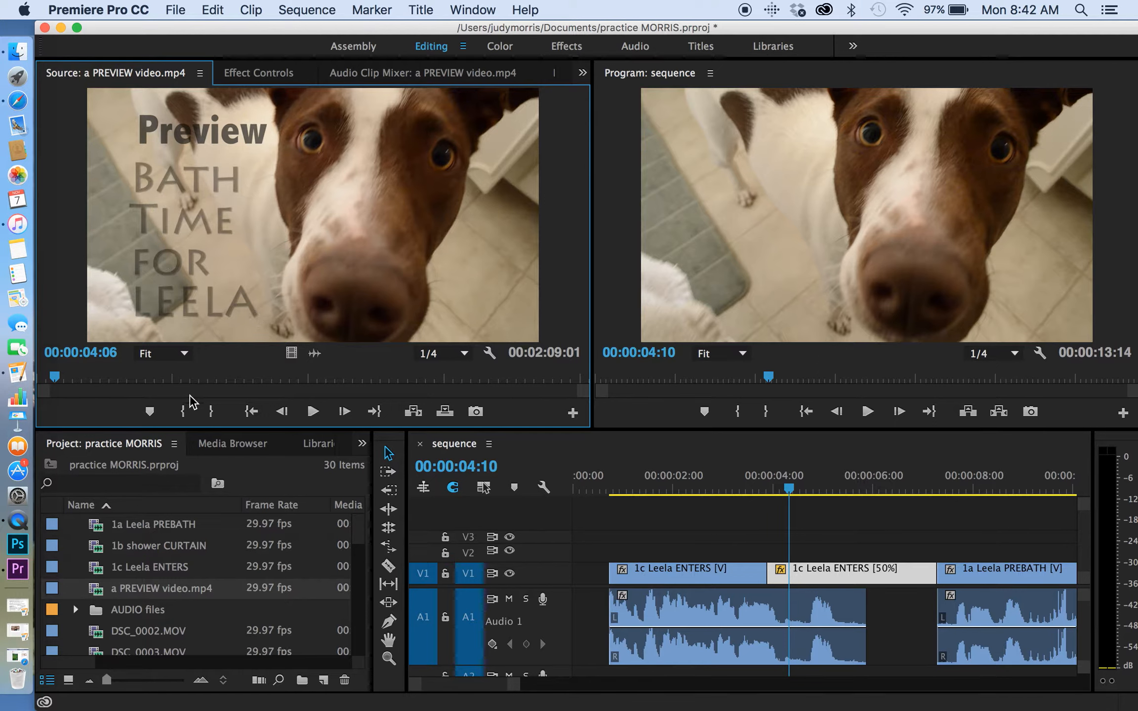
{"action": "left_click", "coordinate": [790, 484]}
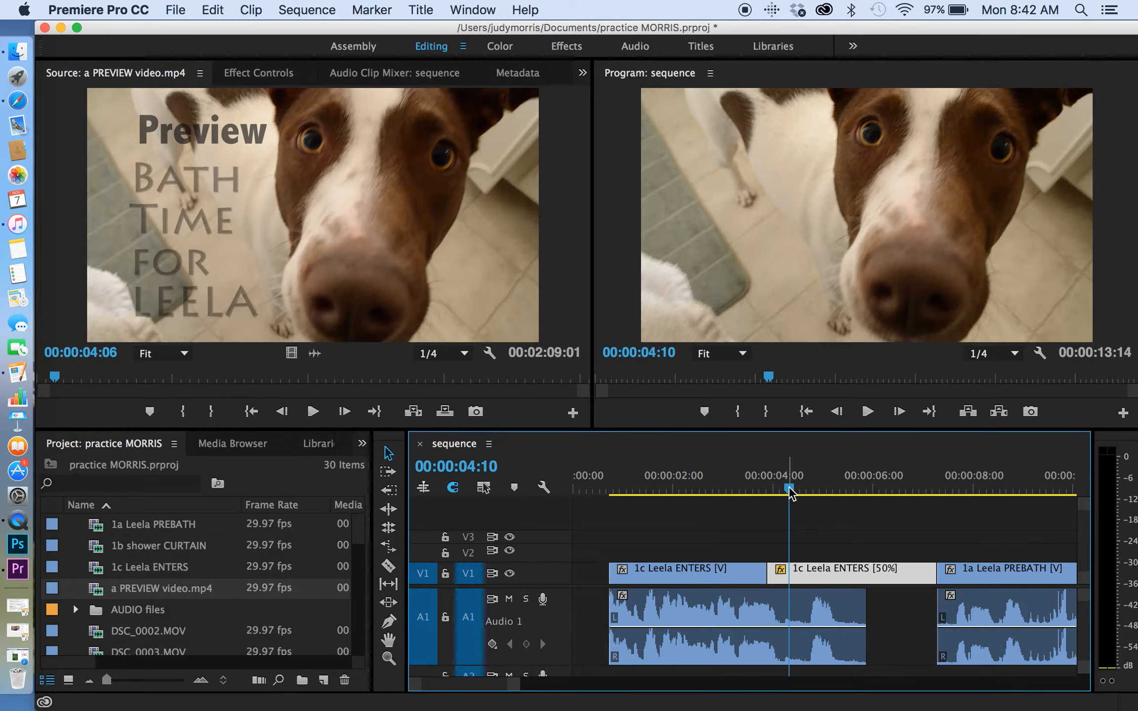
{"action": "left_click", "coordinate": [54, 384]}
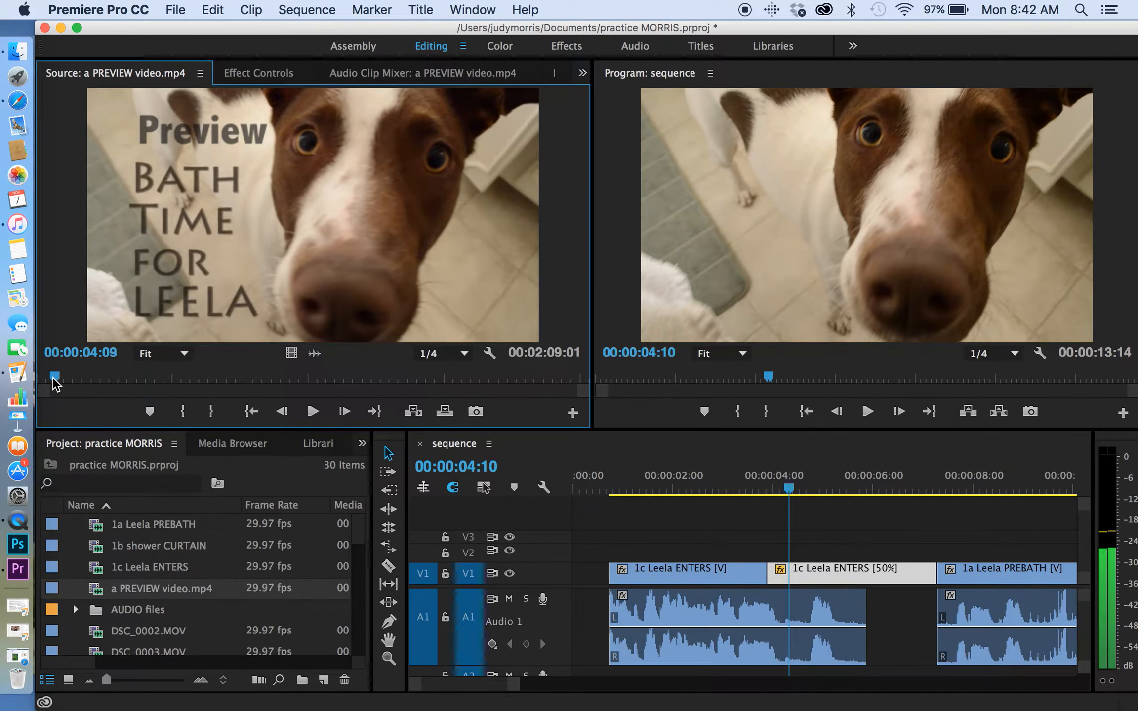
{"action": "left_click", "coordinate": [789, 492]}
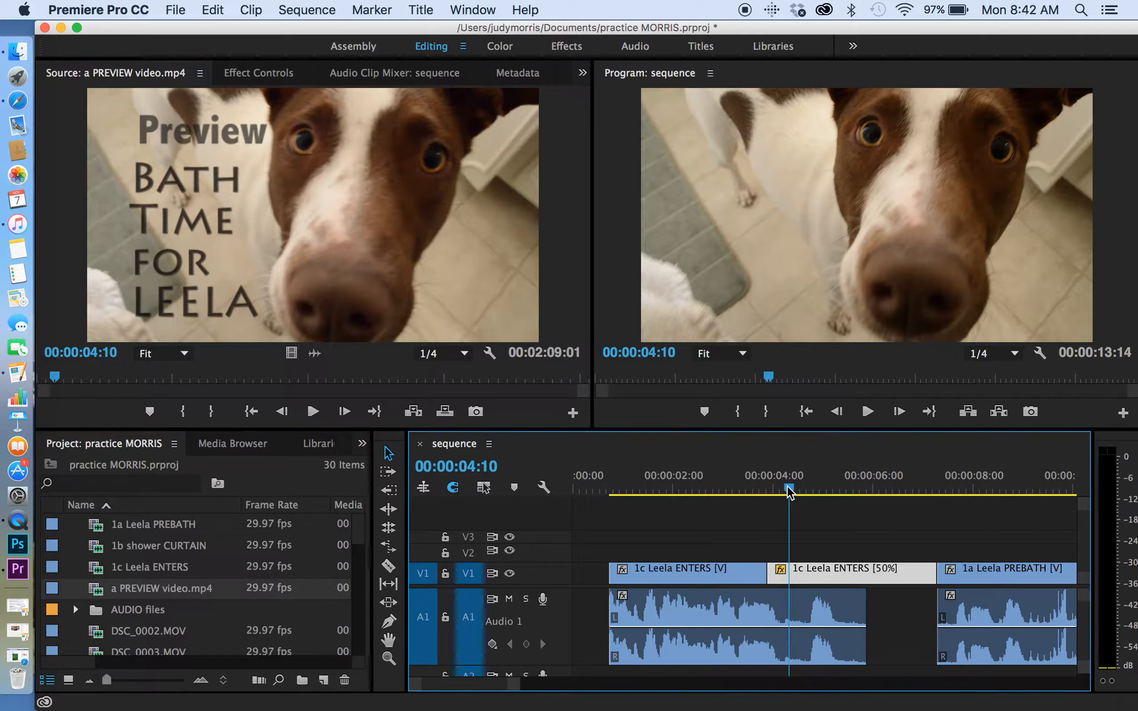
Create a new default still title named Title 01 and position its editing window so the tools and canvas are accessible.
{"action": "left_click", "coordinate": [422, 13]}
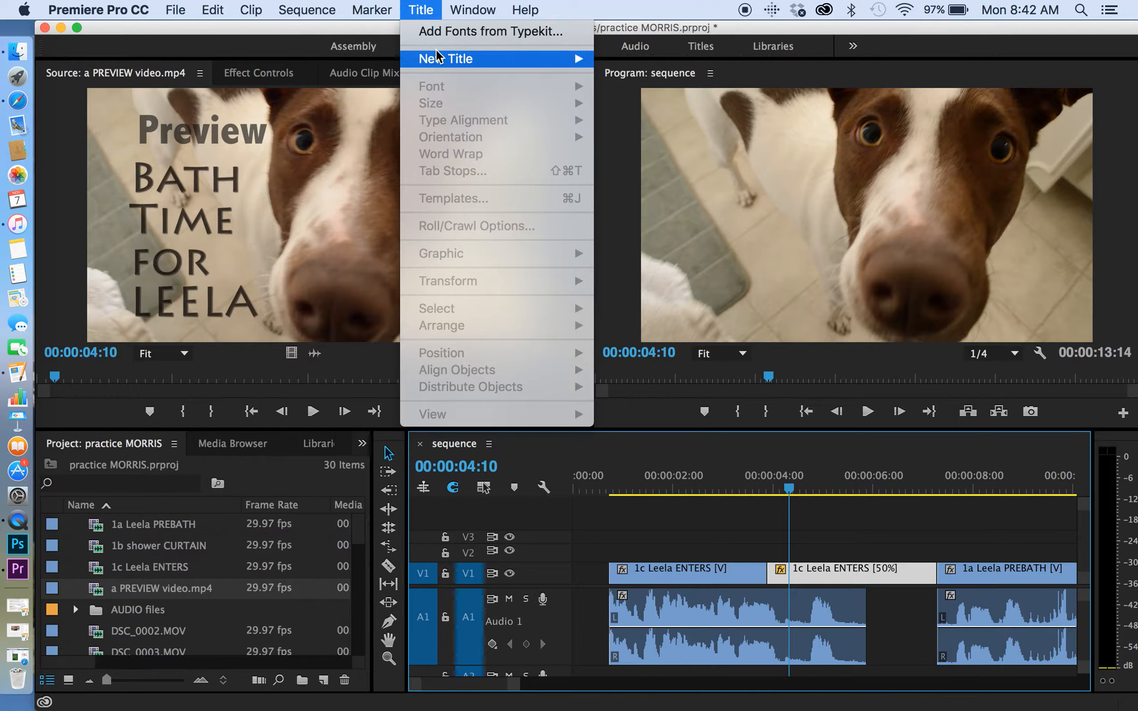
{"action": "mouse_move", "coordinate": [437, 56]}
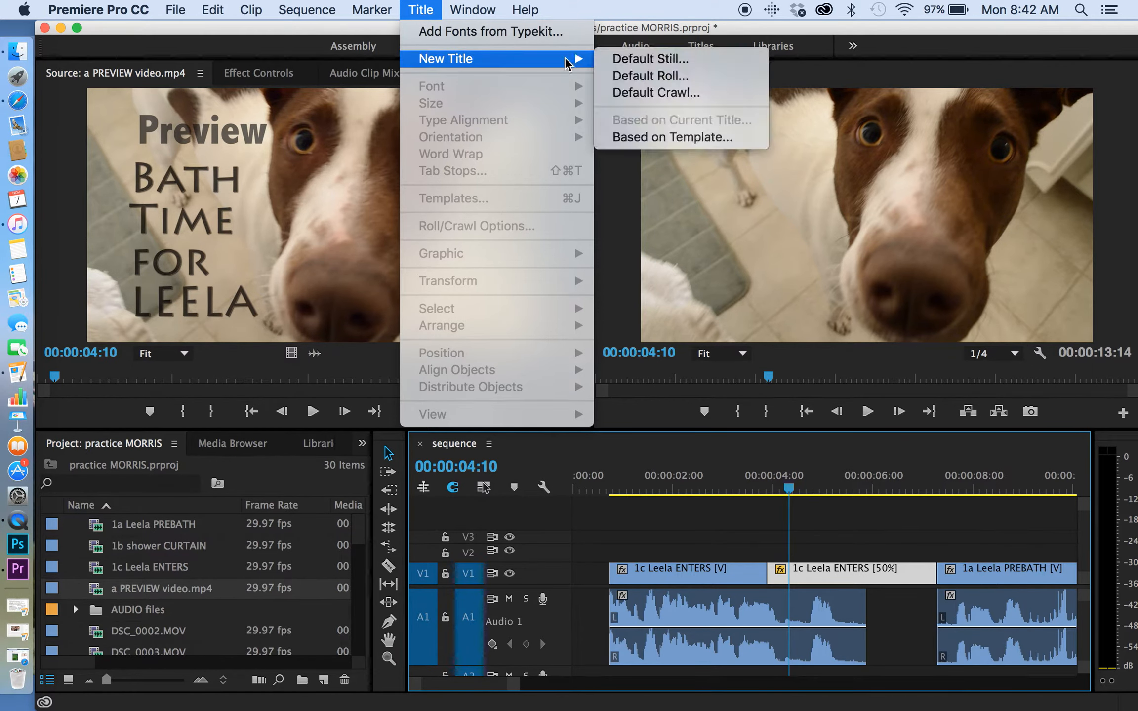
{"action": "left_click", "coordinate": [617, 61]}
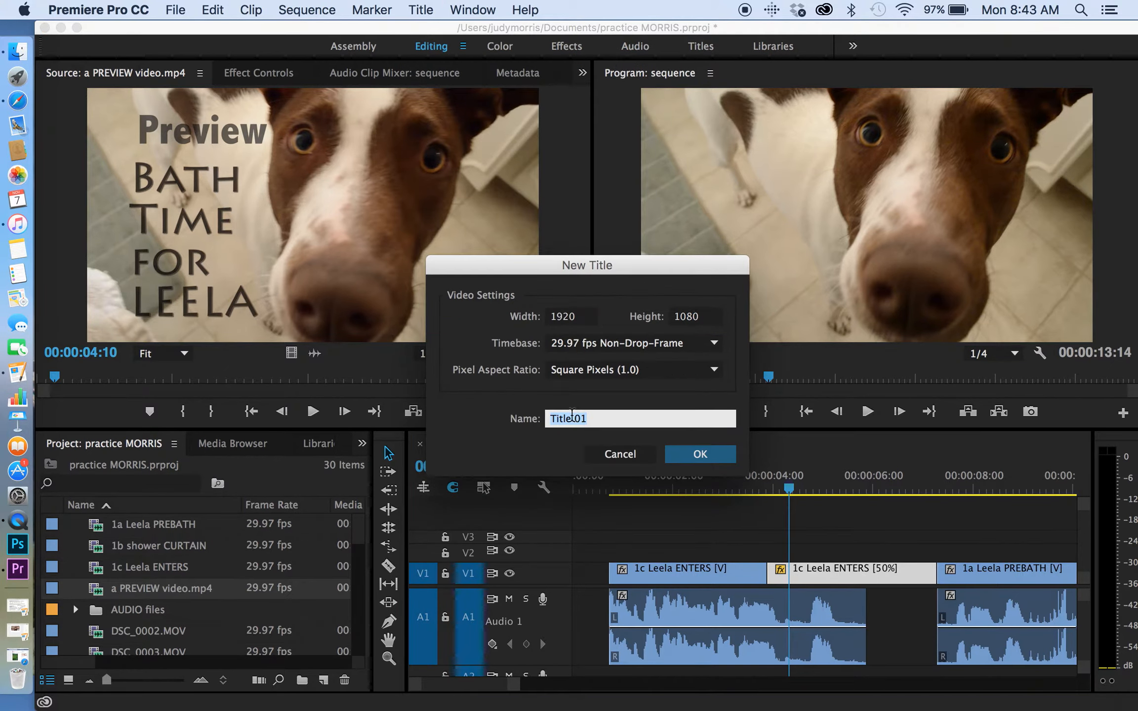
{"action": "left_click", "coordinate": [693, 454]}
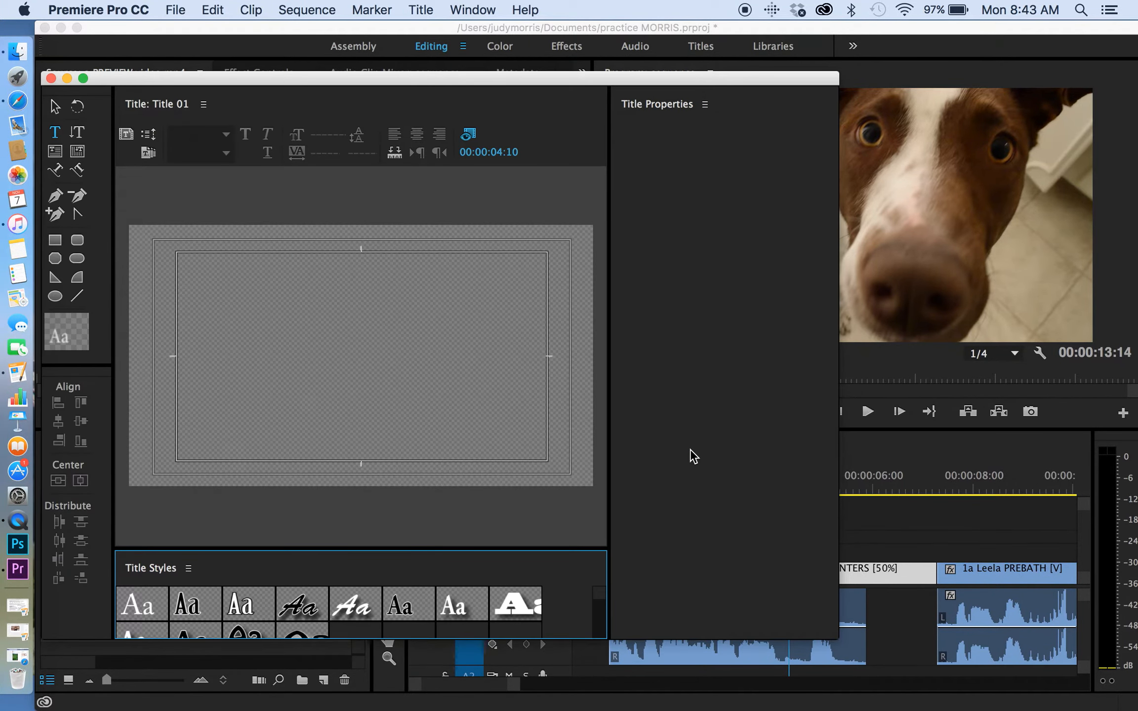
{"action": "left_click_drag", "start_coordinate": [502, 81], "coordinate": [458, 28]}
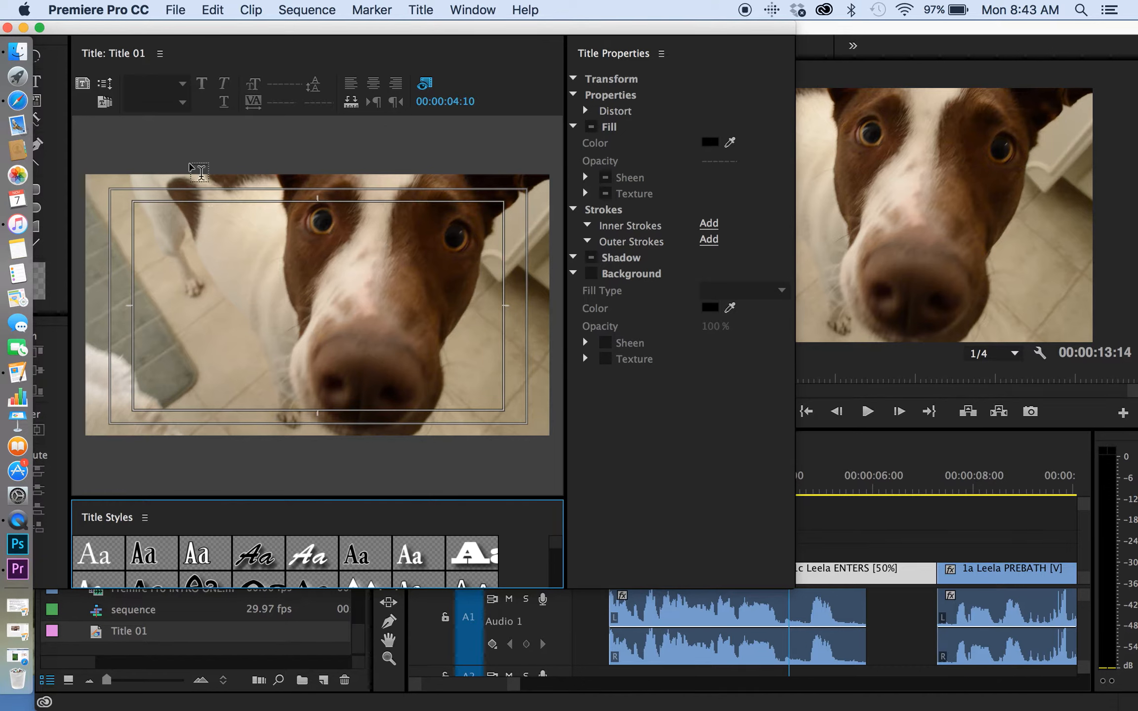
{"action": "left_click_drag", "start_coordinate": [182, 28], "coordinate": [223, 28]}
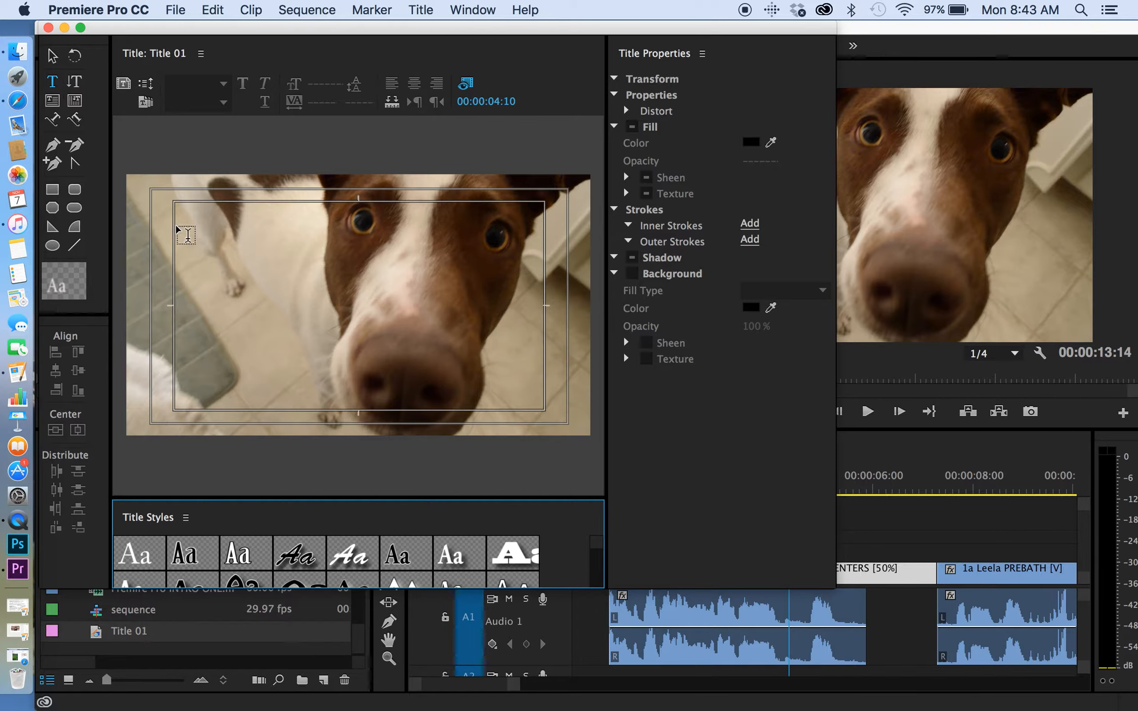
Draw a text box about 723 by 887 inside the title-safe area beside the dog's face and enter Bath, Time, For, Leela on separate lines.
{"action": "left_click", "coordinate": [172, 200]}
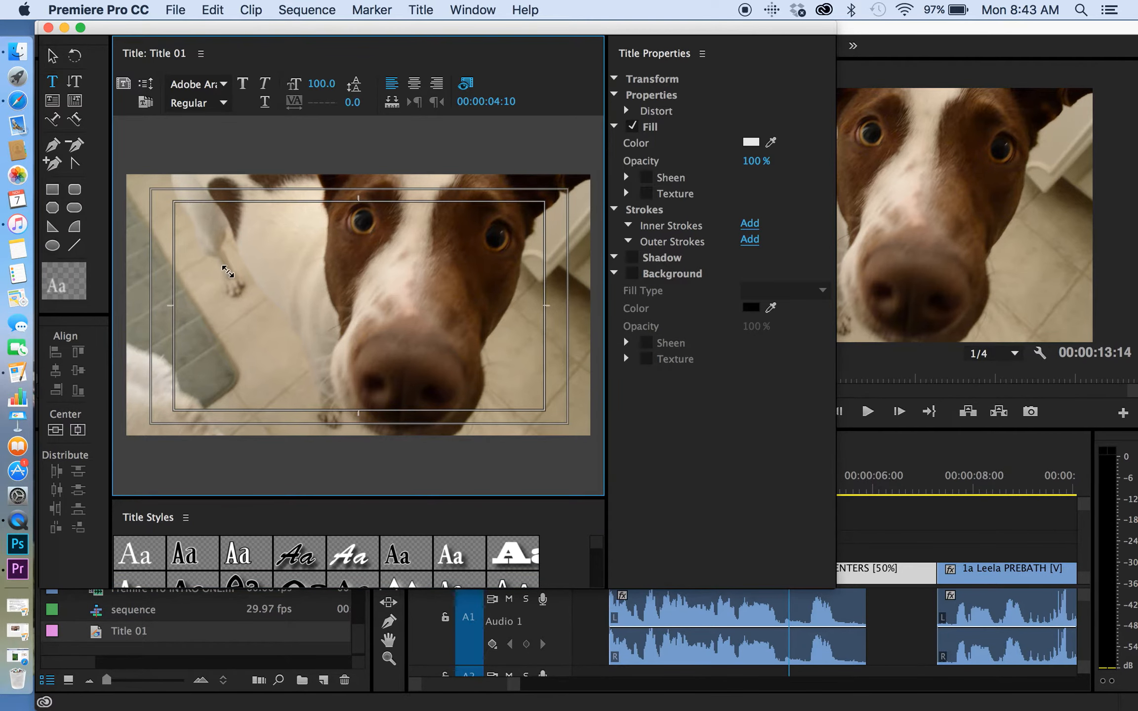
{"action": "left_click_drag", "start_coordinate": [267, 340], "coordinate": [347, 410]}
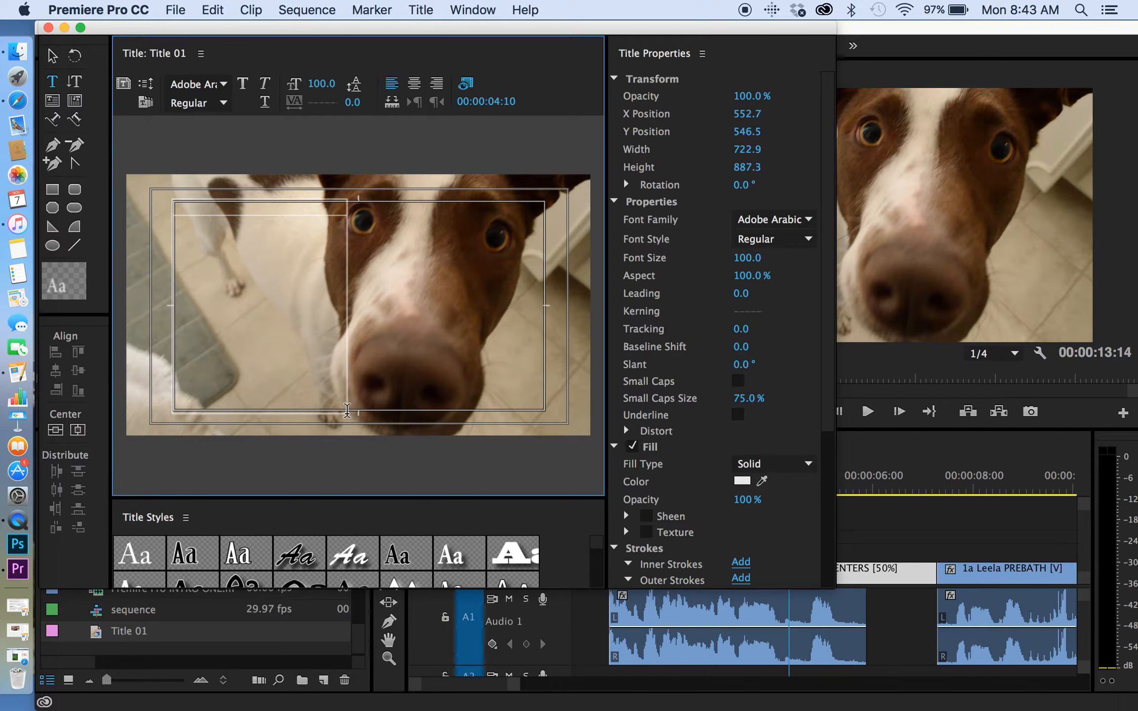
{"action": "type", "text": "Bath"}
{"action": "key", "text": "Return"}
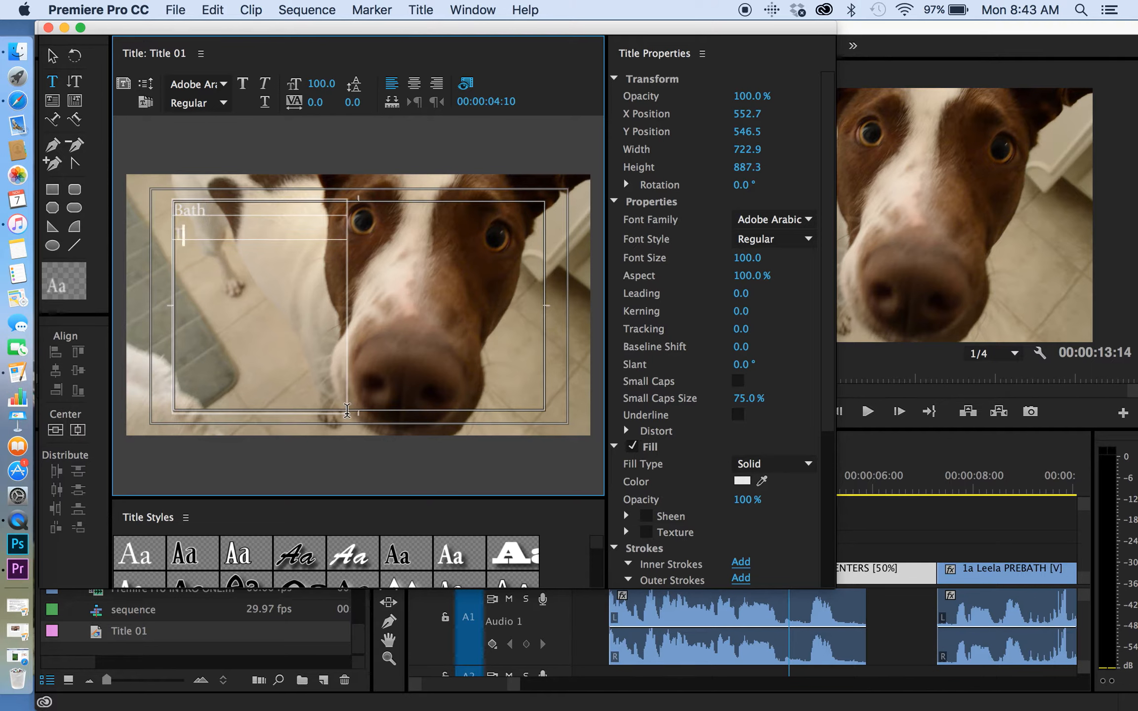
{"action": "type", "text": "Time"}
{"action": "key", "text": "Return"}
{"action": "type", "text": "E"}
{"action": "type", "text": "or"}
{"action": "key", "text": "Return"}
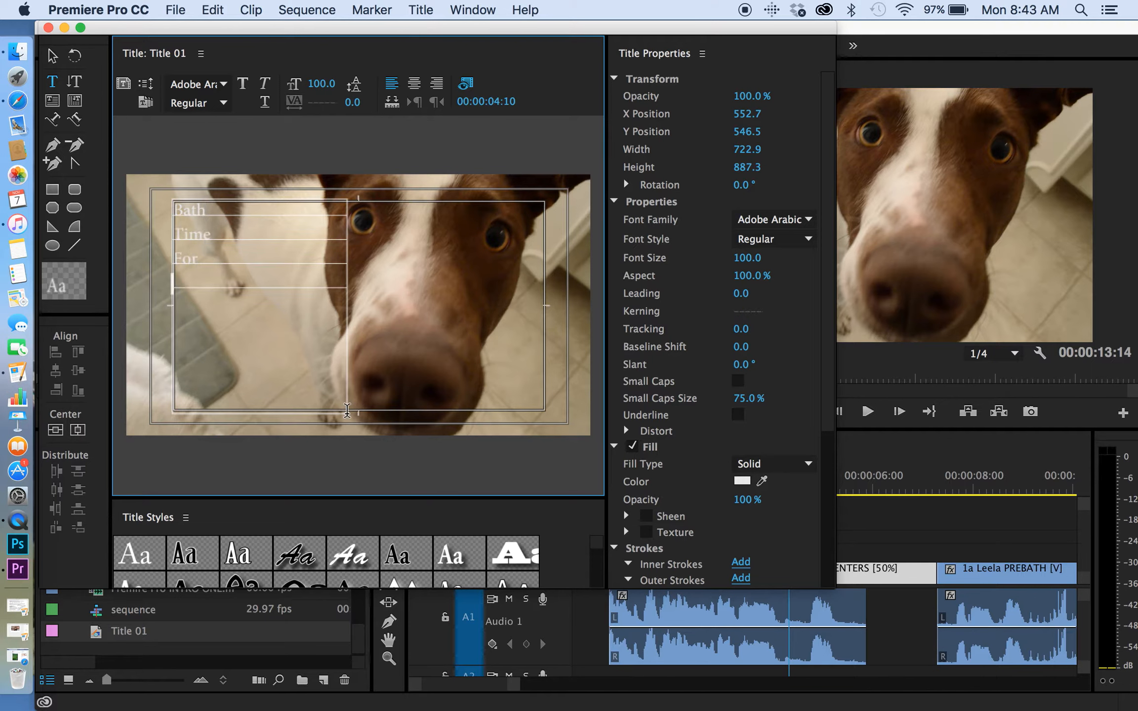
{"action": "type", "text": "Ieela"}
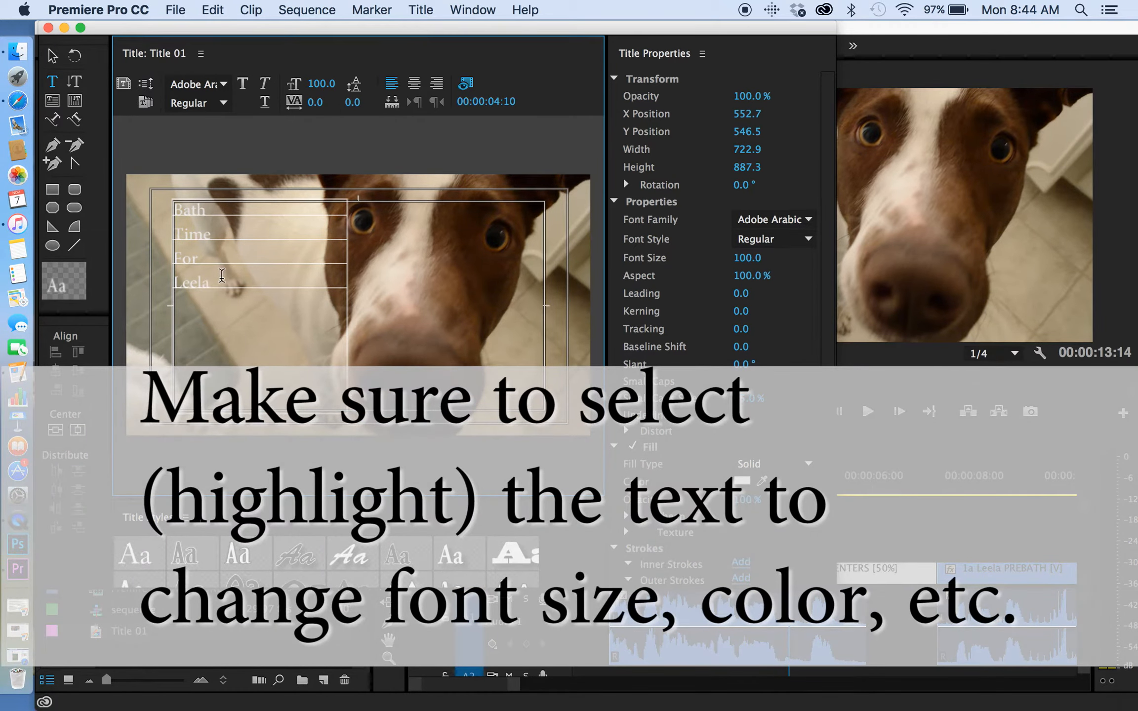
Set the fill color of all the title text to black (000000) and its font size to 241.
{"action": "key", "text": "super+a"}
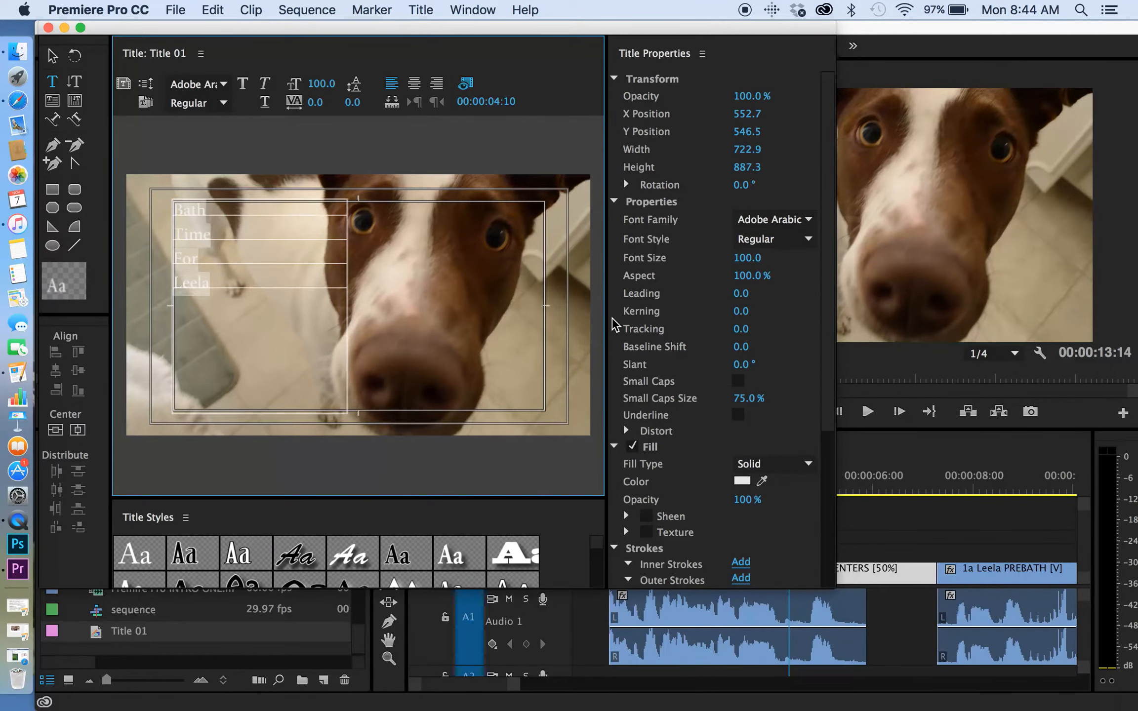
{"action": "left_click", "coordinate": [742, 480]}
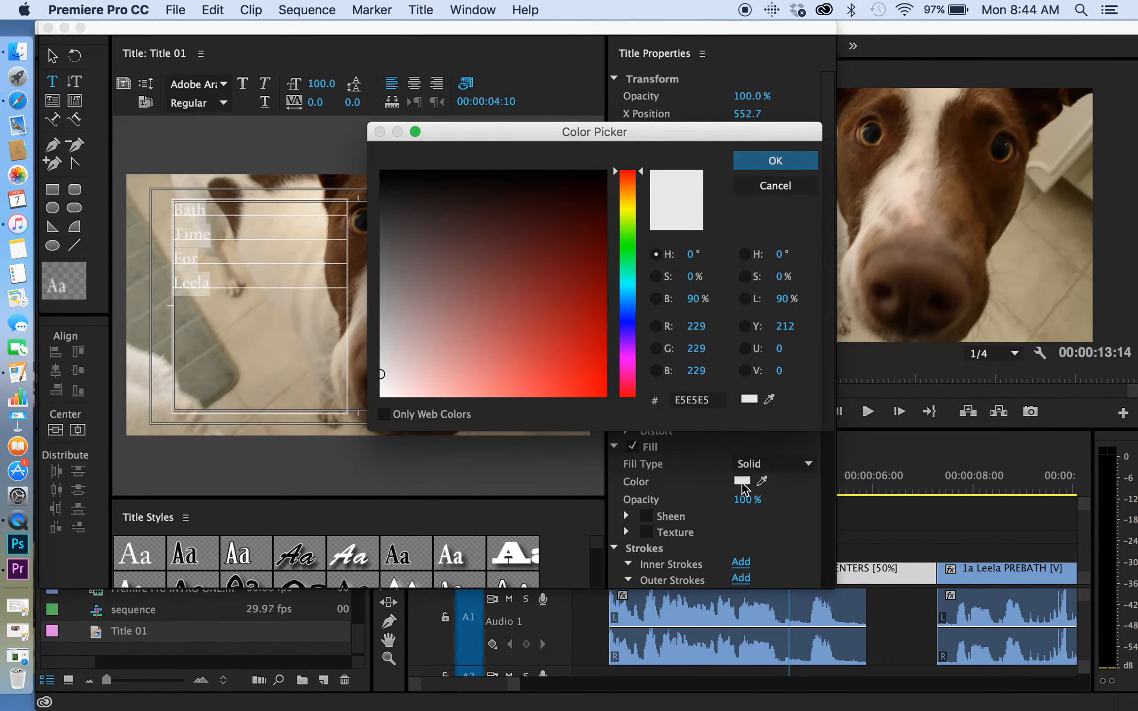
{"action": "left_click_drag", "start_coordinate": [414, 304], "coordinate": [386, 168]}
{"action": "left_click", "coordinate": [776, 161]}
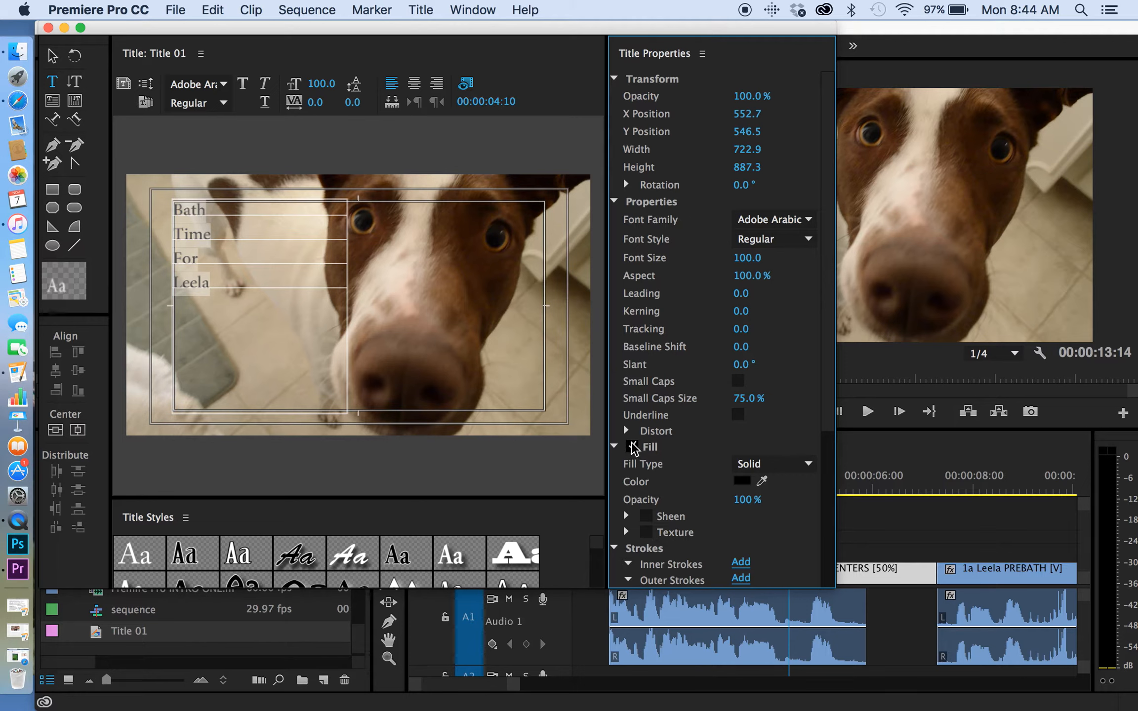
{"action": "left_click", "coordinate": [741, 481]}
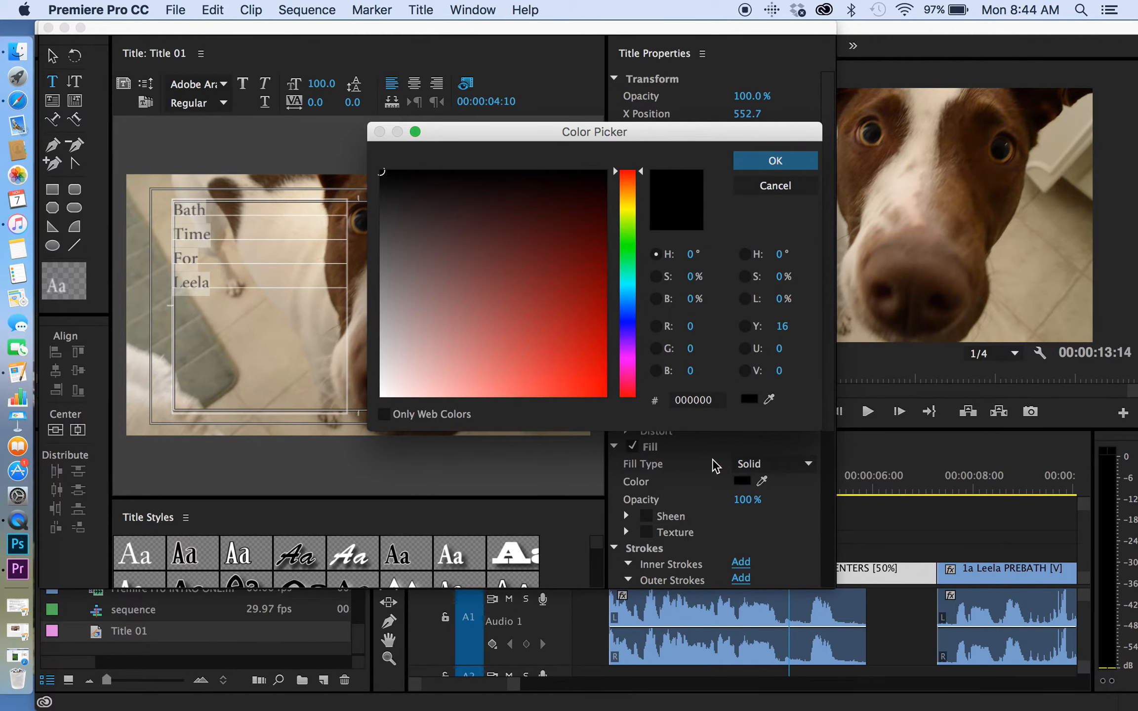
{"action": "left_click_drag", "start_coordinate": [389, 244], "coordinate": [379, 173]}
{"action": "left_click", "coordinate": [761, 161]}
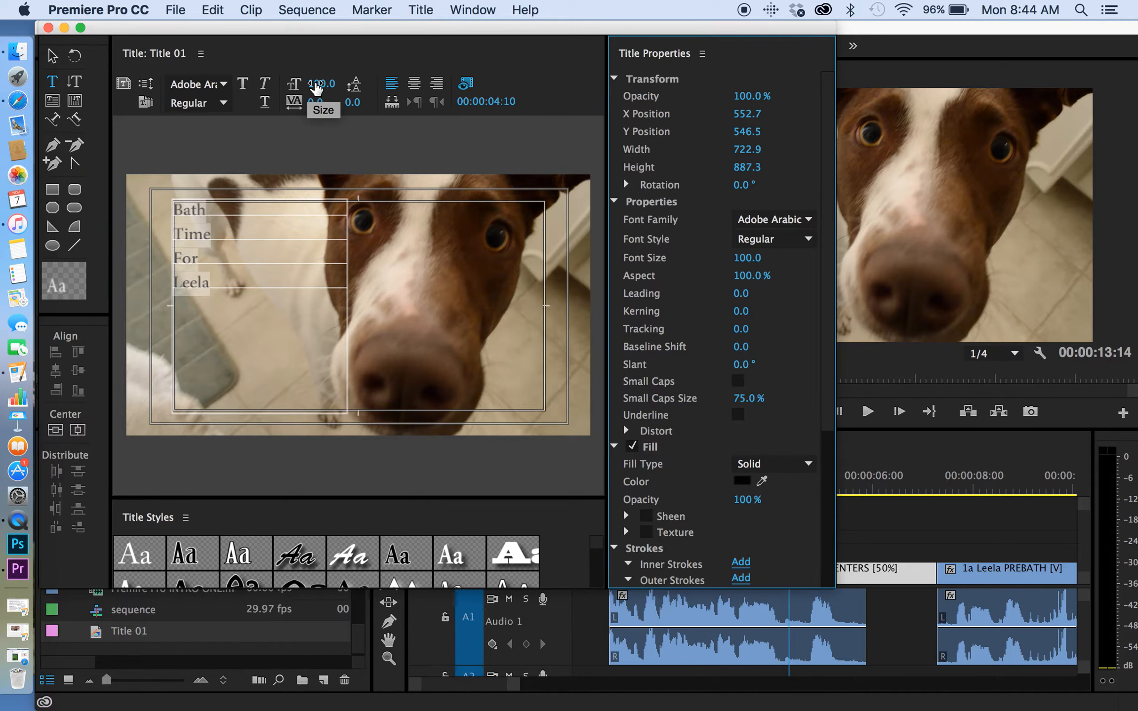
{"action": "left_click_drag", "start_coordinate": [320, 88], "coordinate": [389, 88]}
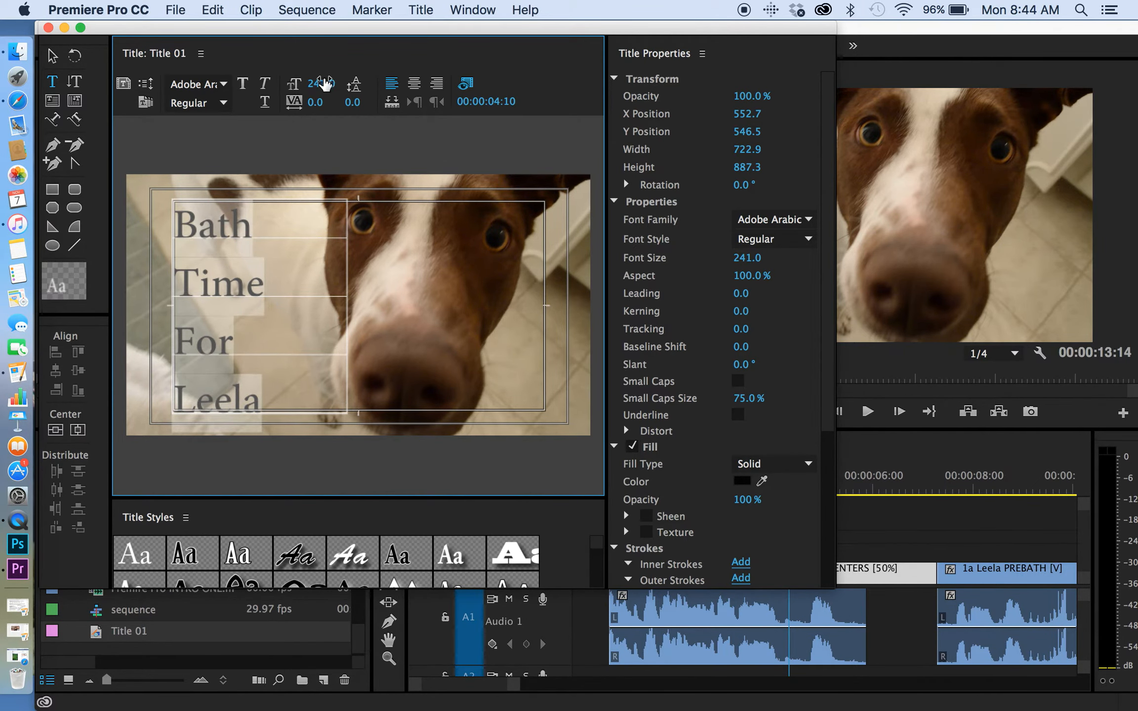
Rearrange the title window beside the preview clip, enlarge the styles area and apply the Lithos Pro Black 43 style to the title text.
{"action": "left_click_drag", "start_coordinate": [97, 18], "coordinate": [463, 24]}
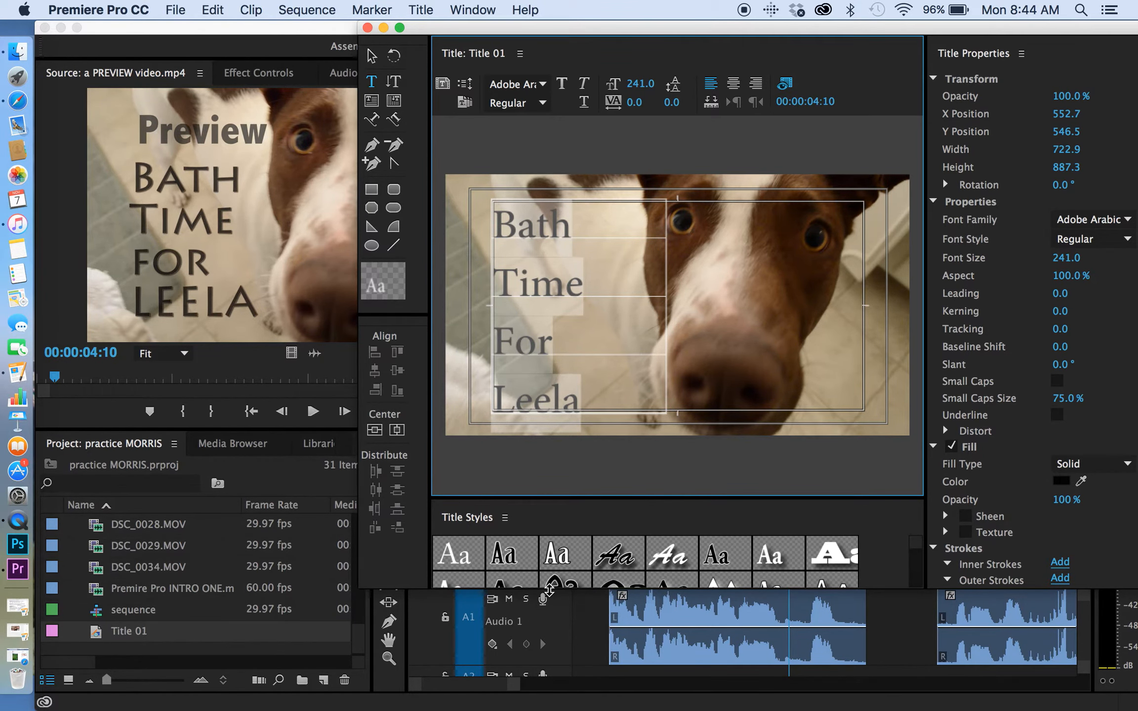
{"action": "left_click_drag", "start_coordinate": [550, 589], "coordinate": [549, 636]}
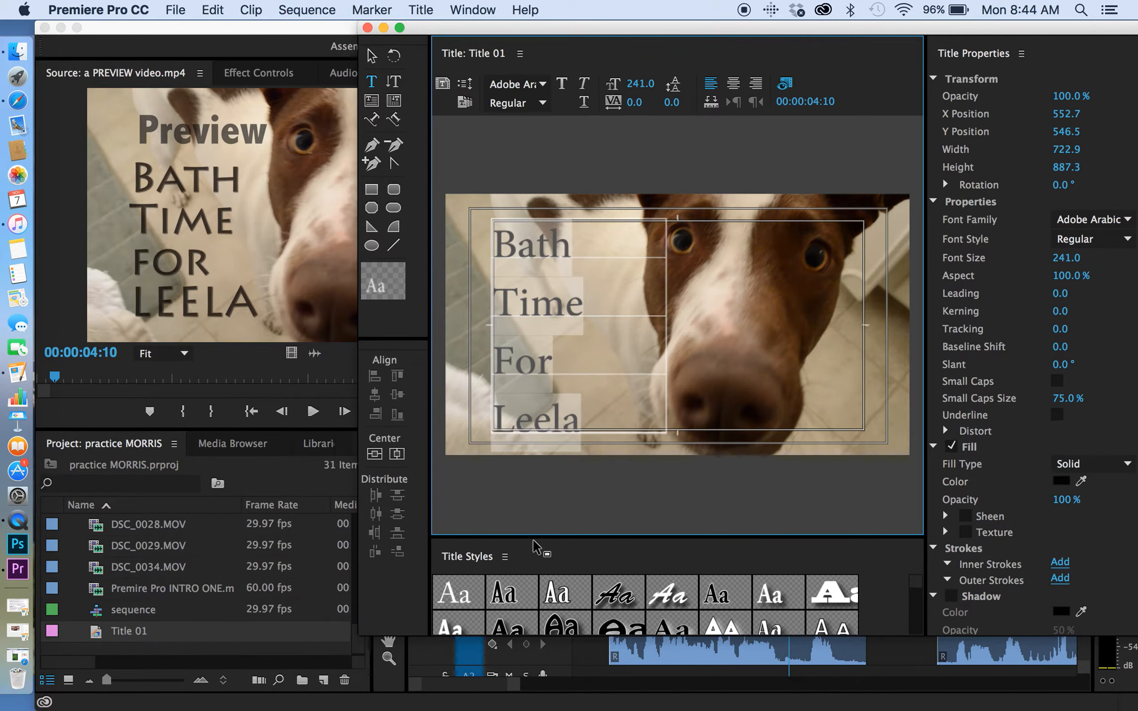
{"action": "left_click_drag", "start_coordinate": [534, 537], "coordinate": [534, 478]}
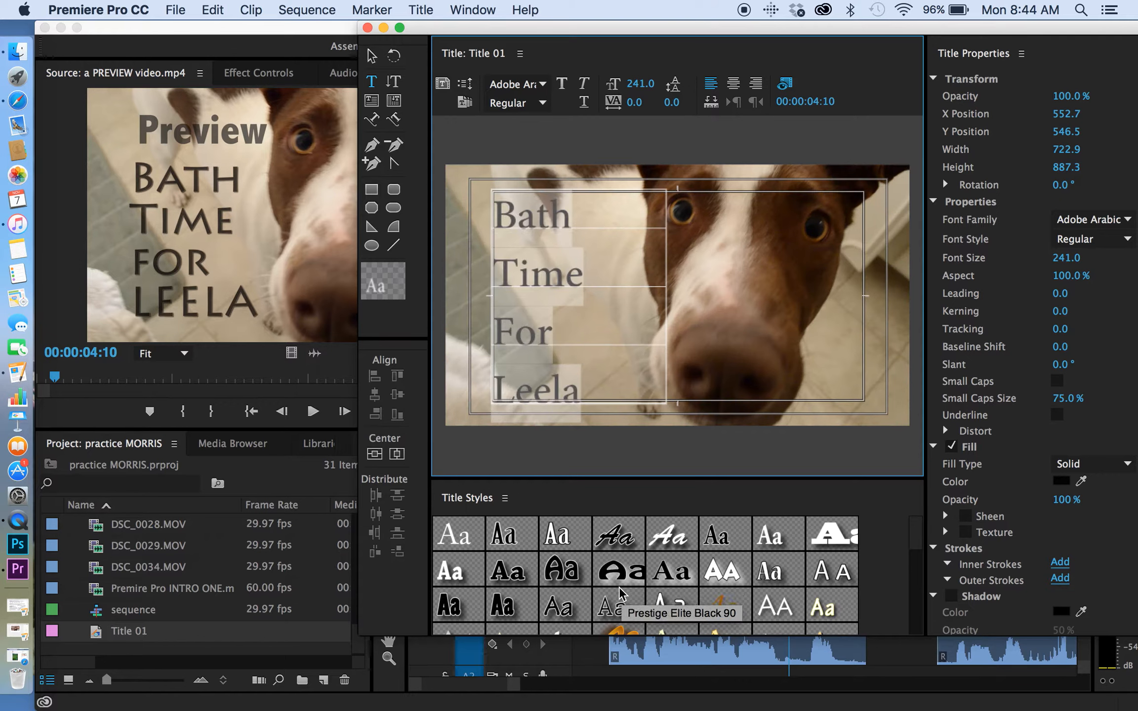
{"action": "scroll", "coordinate": [619, 593], "scroll_direction": "down", "scroll_amount": 2}
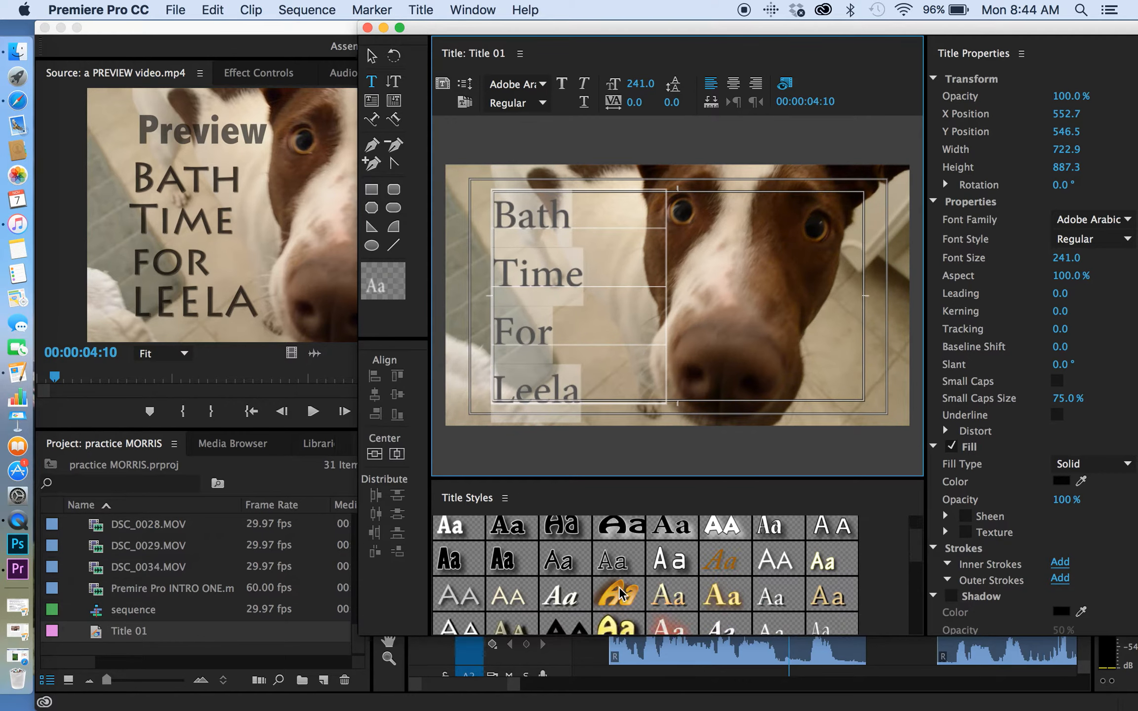
{"action": "scroll", "coordinate": [619, 593], "scroll_direction": "down", "scroll_amount": 3}
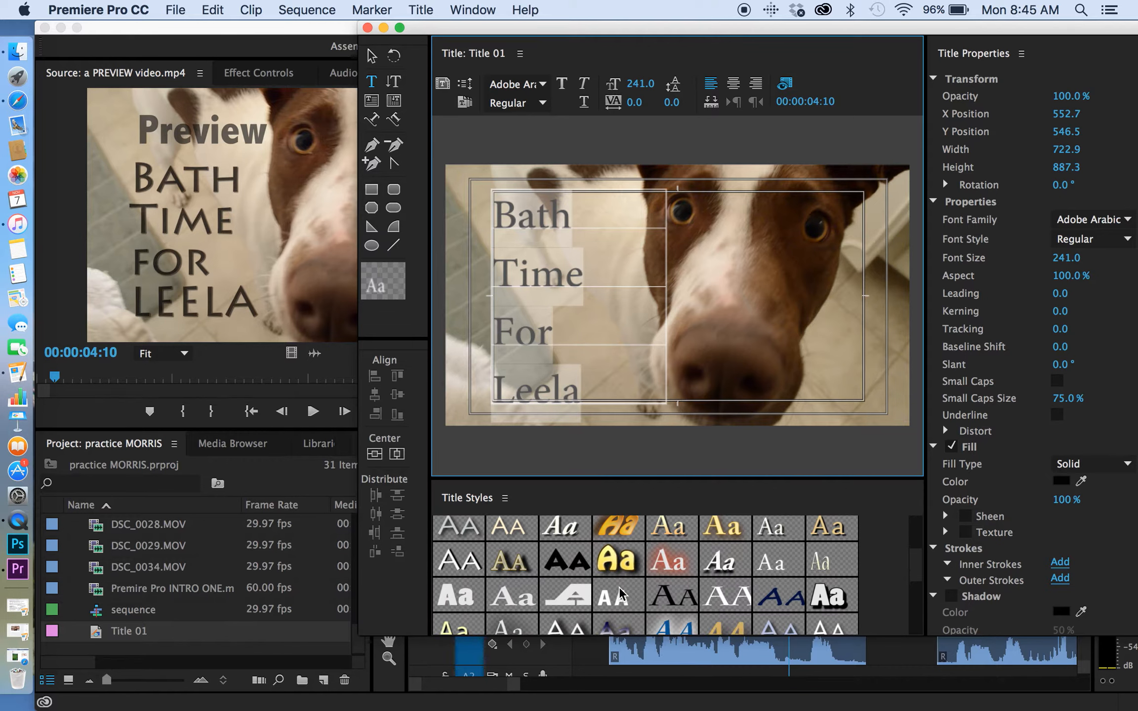
{"action": "left_click", "coordinate": [570, 563]}
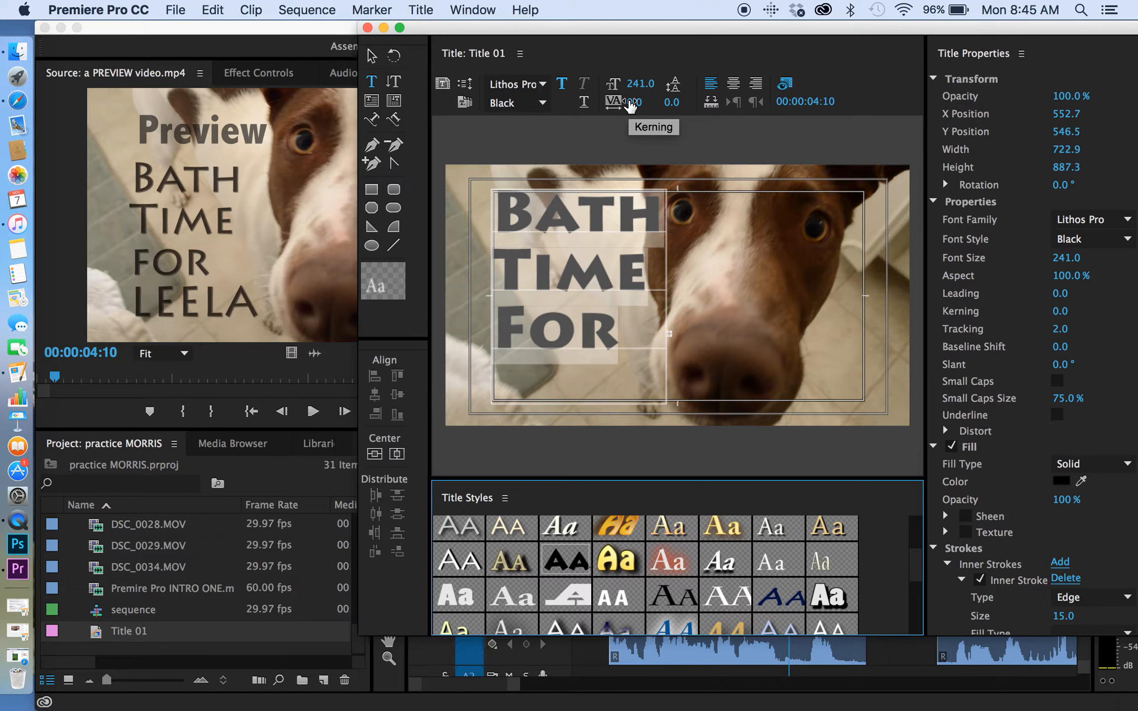
{"action": "left_click_drag", "start_coordinate": [632, 102], "coordinate": [633, 103]}
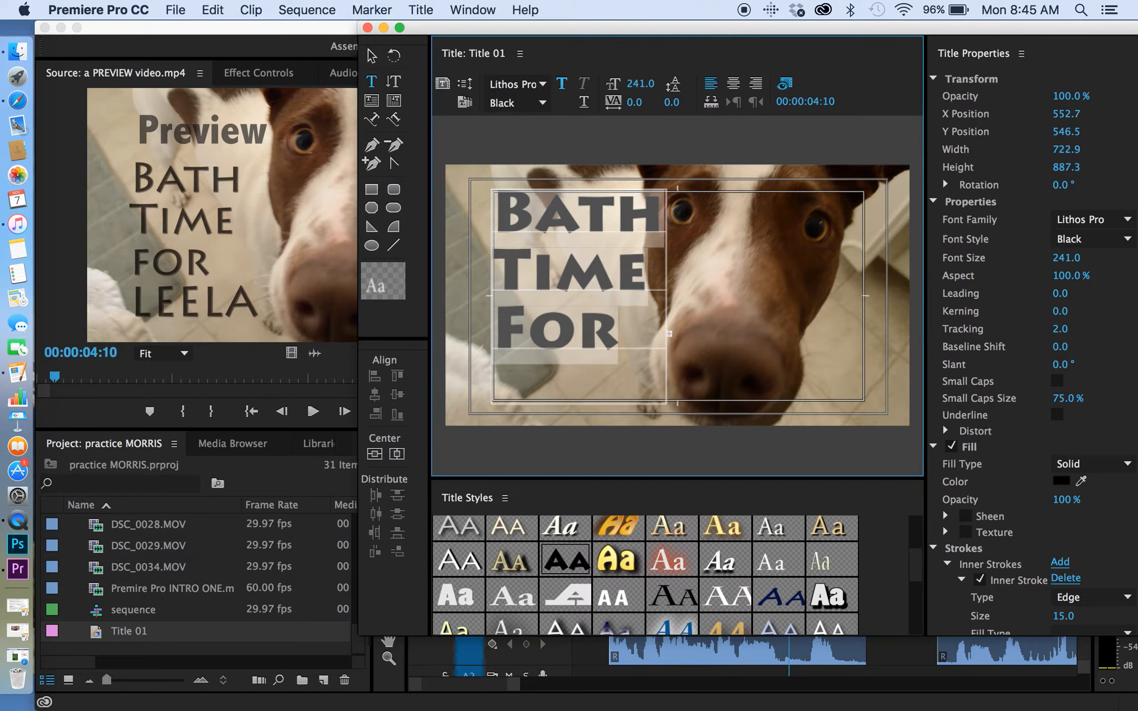
Tighten the title text's kerning to -22, switch it from bold to Lithos Pro Regular and set its font size to 221.
{"action": "left_click", "coordinate": [653, 102]}
{"action": "left_click", "coordinate": [611, 105]}
{"action": "left_click_drag", "start_coordinate": [630, 105], "coordinate": [593, 105]}
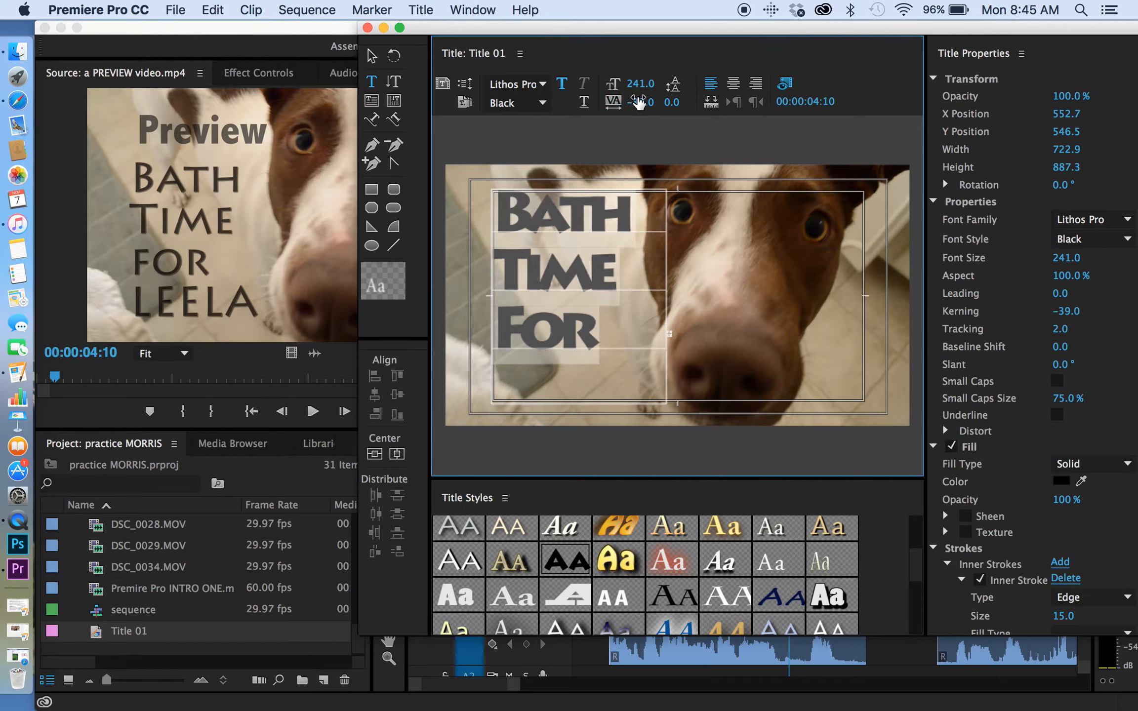
{"action": "left_click", "coordinate": [561, 90]}
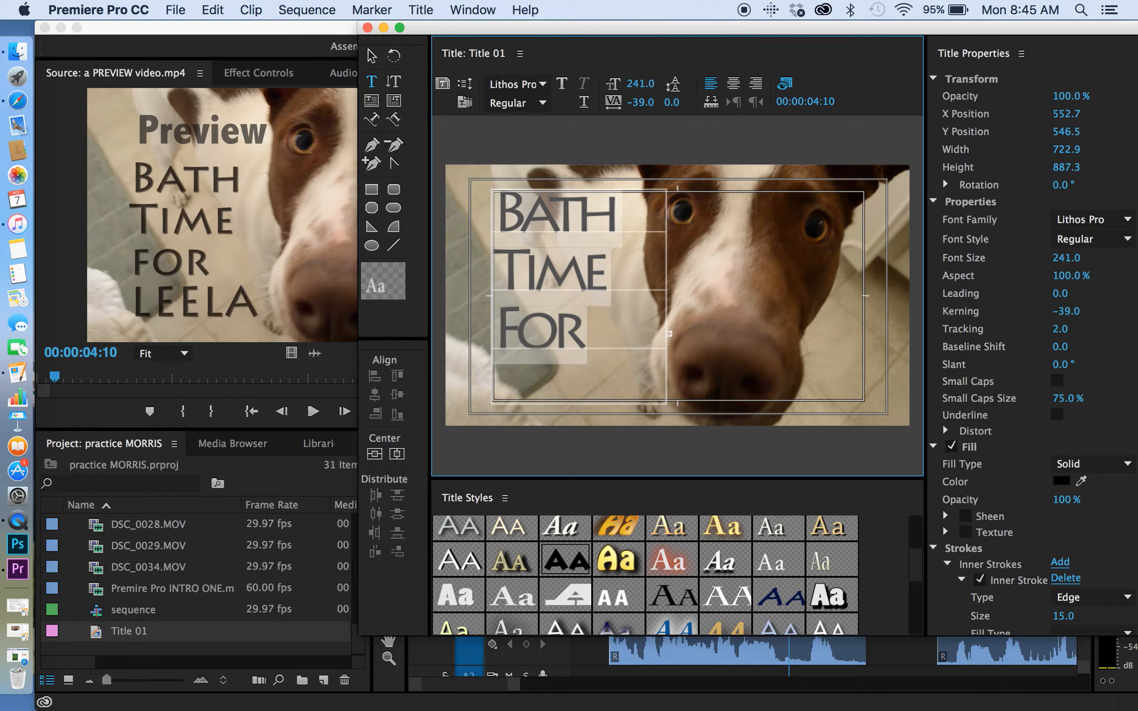
{"action": "left_click", "coordinate": [640, 98]}
{"action": "left_click", "coordinate": [613, 103]}
{"action": "left_click_drag", "start_coordinate": [640, 102], "coordinate": [618, 92]}
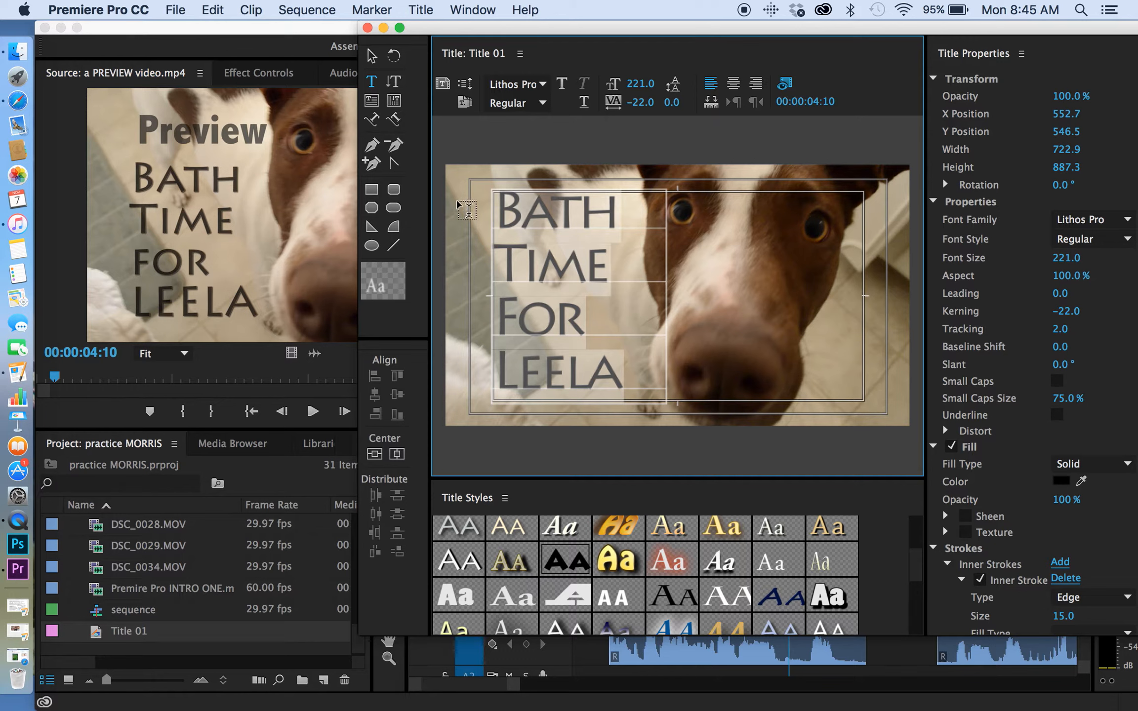
Move the title text block slightly with the Selection tool to about X 567, Y 558 and deselect it.
{"action": "left_click", "coordinate": [370, 83]}
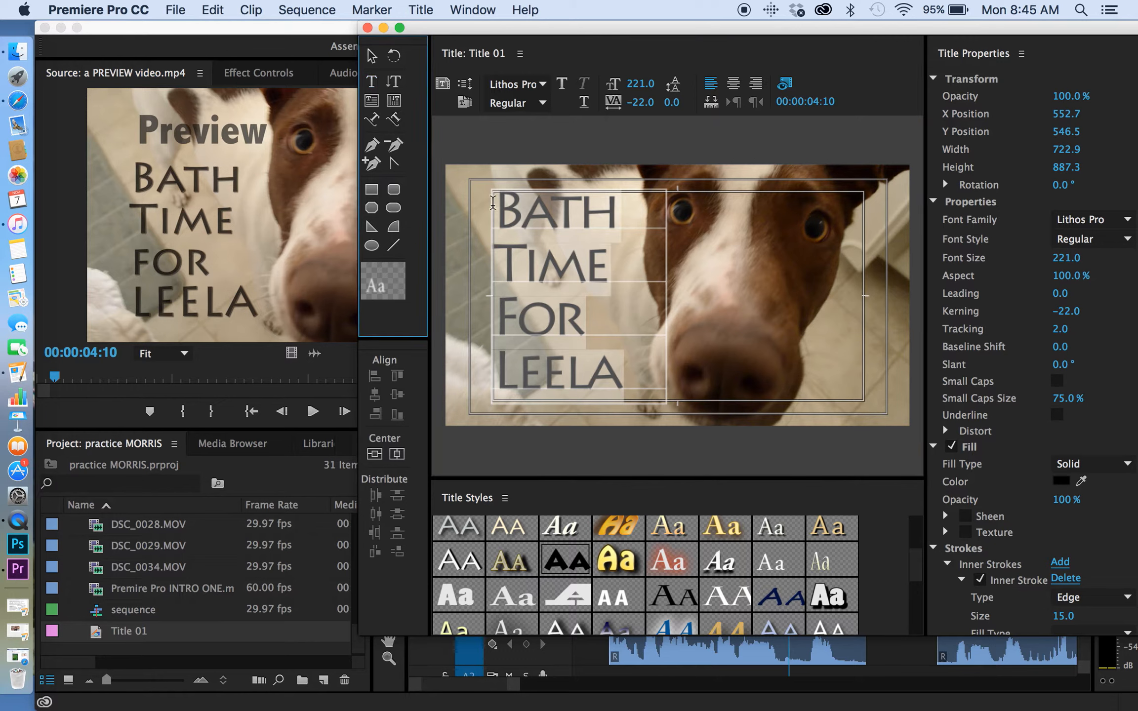
{"action": "left_click_drag", "start_coordinate": [512, 220], "coordinate": [502, 217]}
{"action": "left_click", "coordinate": [472, 186]}
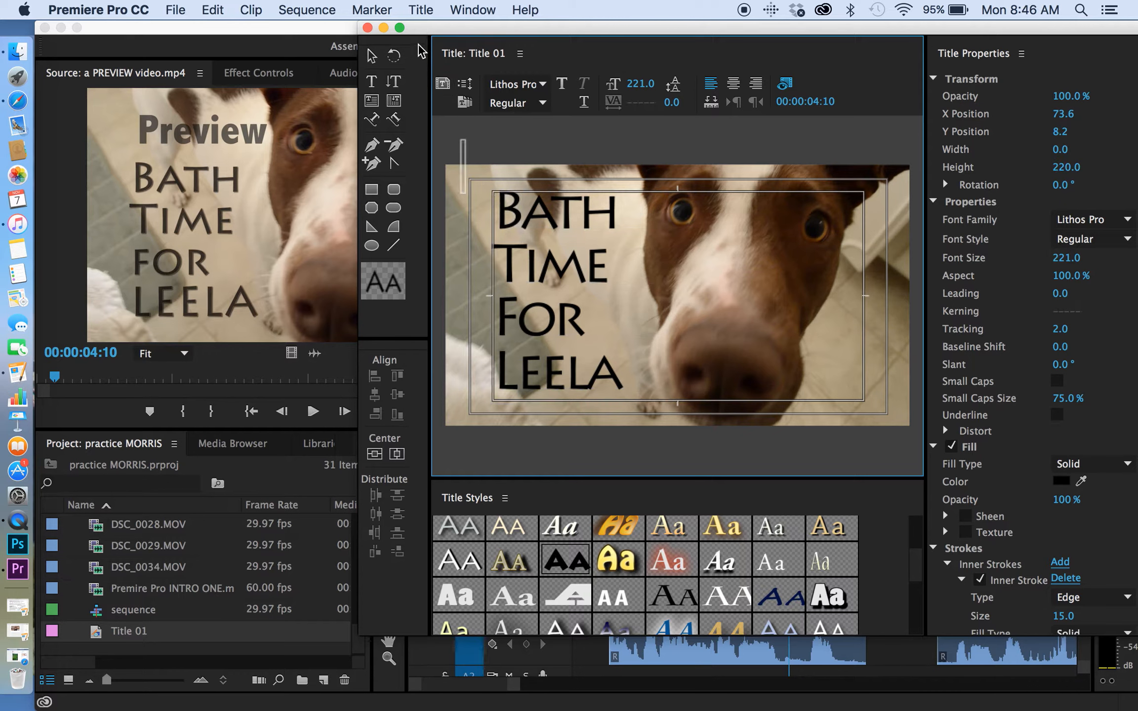
{"action": "left_click", "coordinate": [373, 56]}
{"action": "mouse_move", "coordinate": [532, 236]}
{"action": "left_mouse_down"}
{"action": "mouse_move", "coordinate": [492, 205]}
{"action": "mouse_move", "coordinate": [489, 174]}
{"action": "mouse_move", "coordinate": [526, 236]}
{"action": "mouse_move", "coordinate": [545, 241]}
{"action": "mouse_move", "coordinate": [529, 228]}
{"action": "left_mouse_up"}
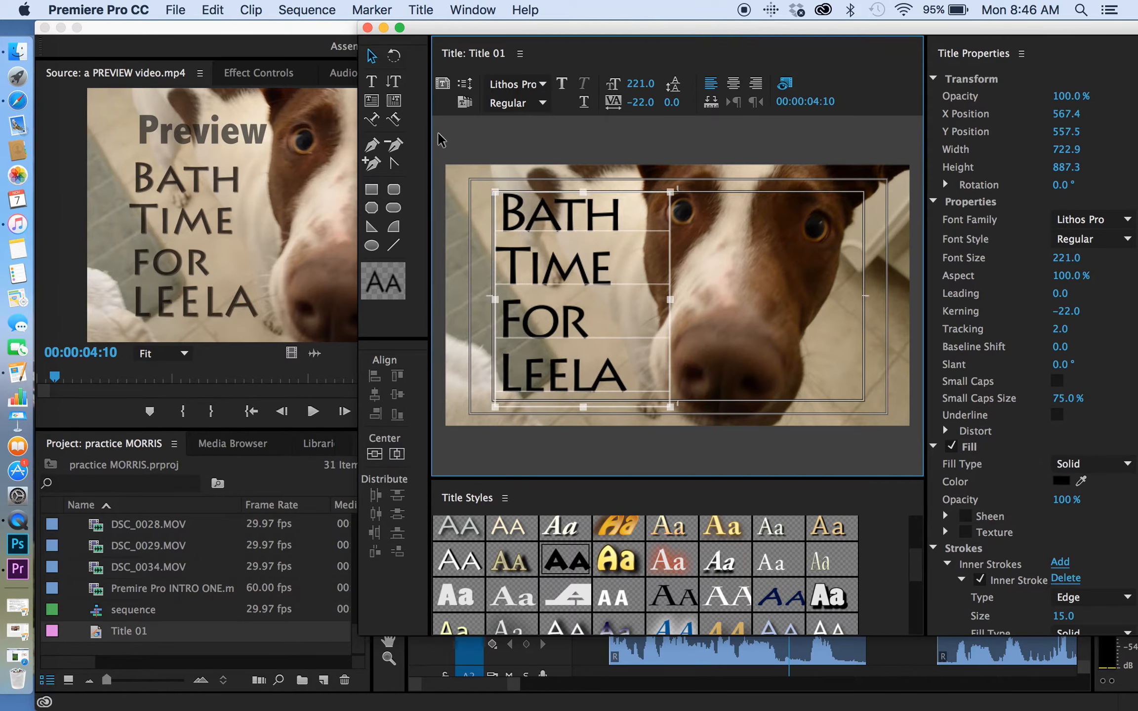
{"action": "left_click", "coordinate": [464, 159]}
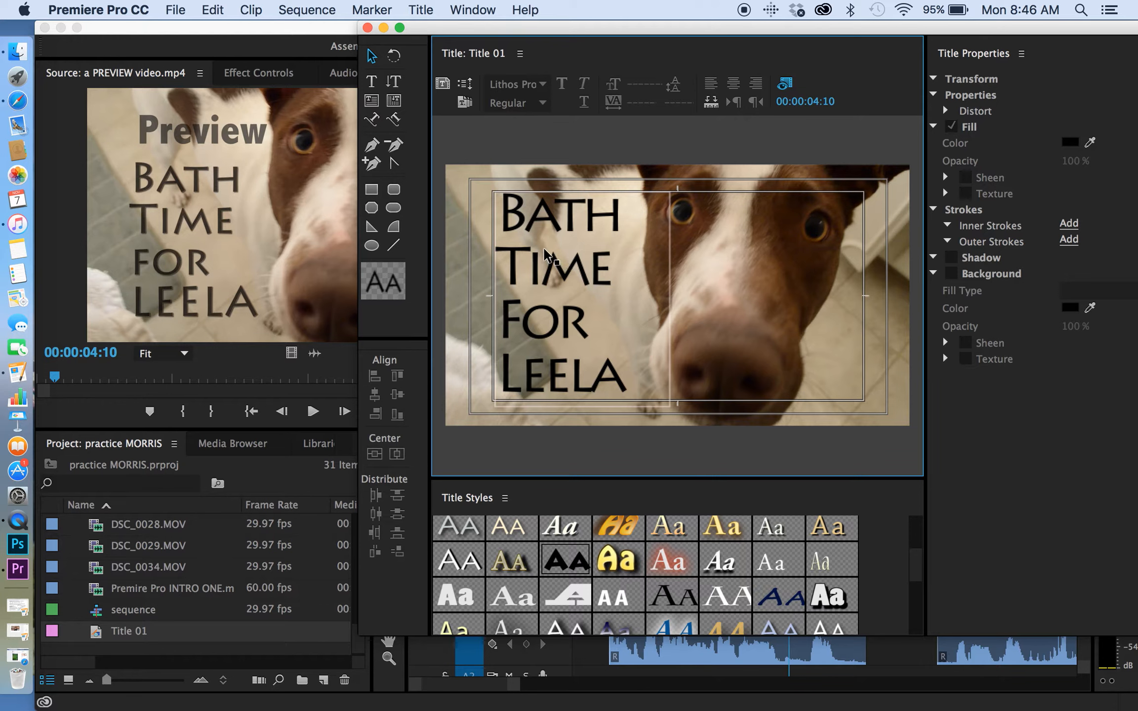
Reduce the font size of all the title text to 207 and move the text block to about X 652, Y 631.
{"action": "left_click", "coordinate": [371, 81]}
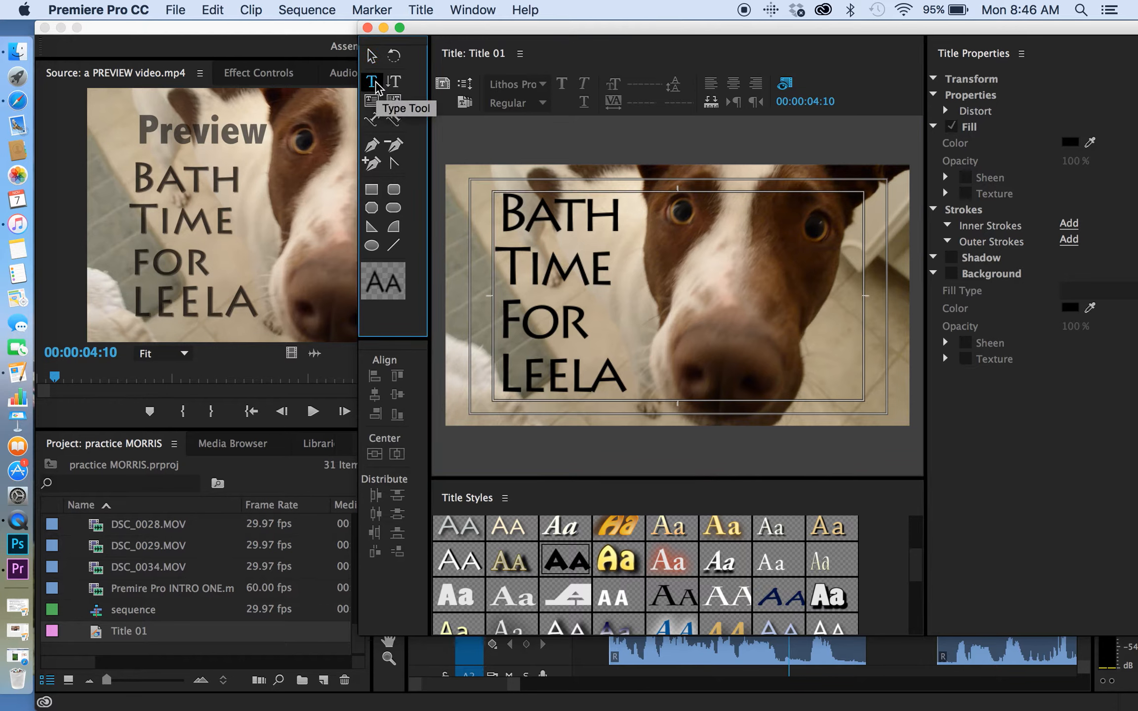
{"action": "left_click_drag", "start_coordinate": [628, 380], "coordinate": [484, 215]}
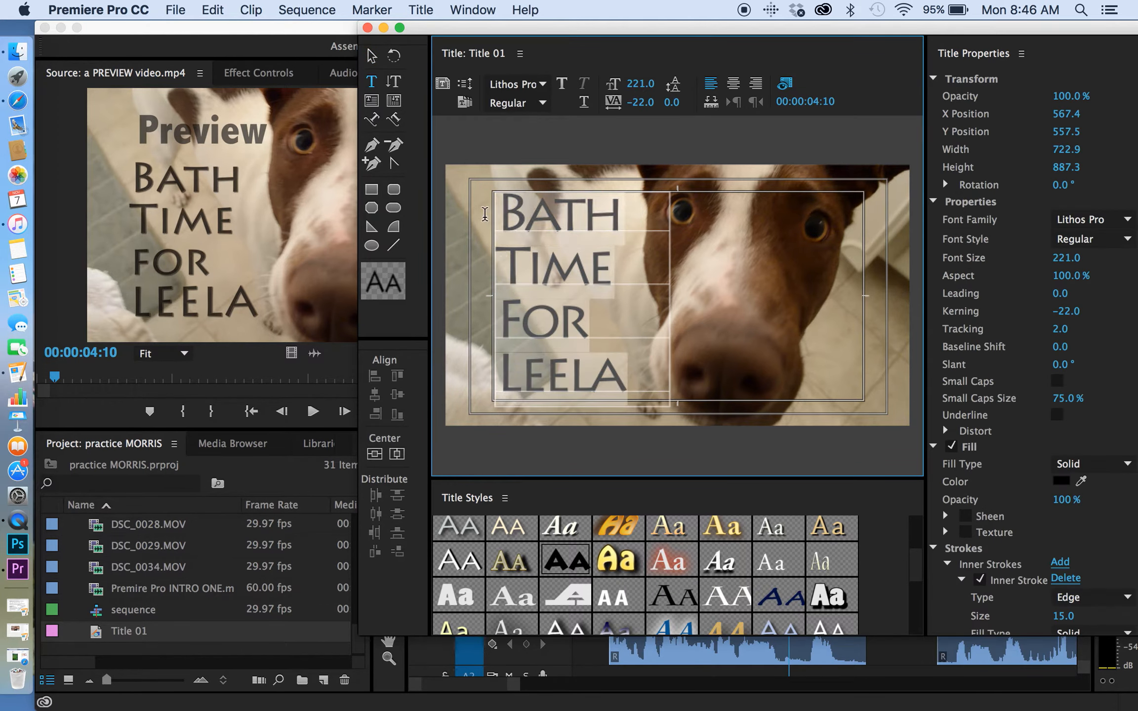
{"action": "left_click_drag", "start_coordinate": [637, 84], "coordinate": [630, 84]}
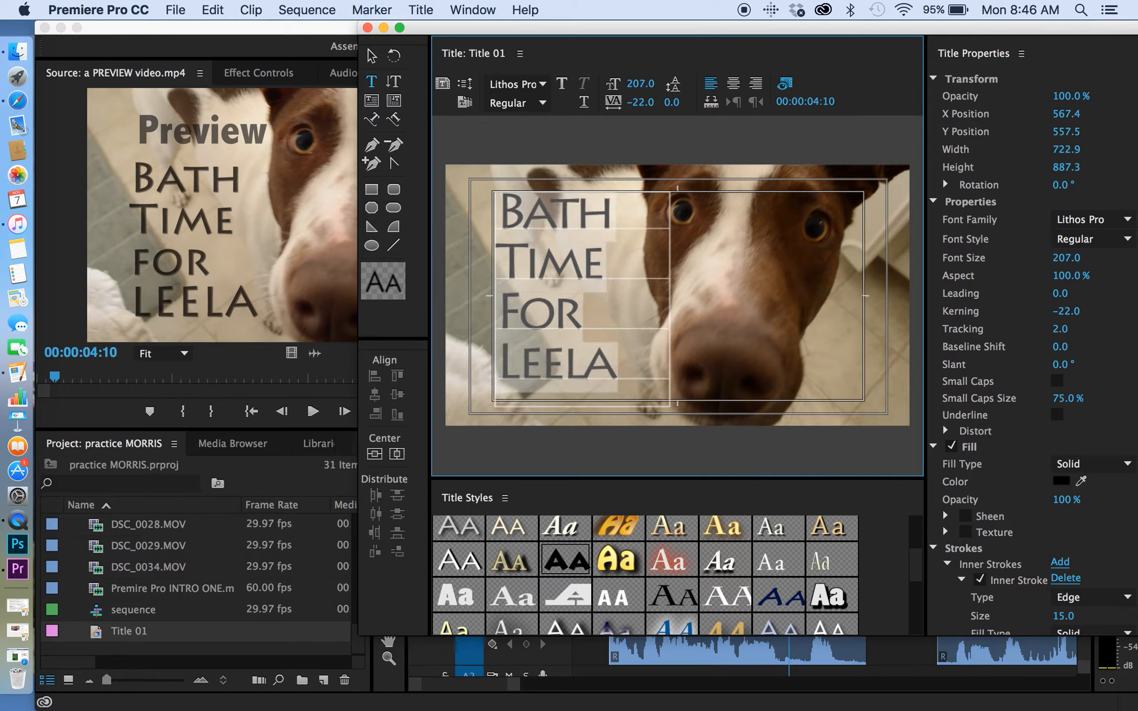
{"action": "left_click", "coordinate": [372, 55]}
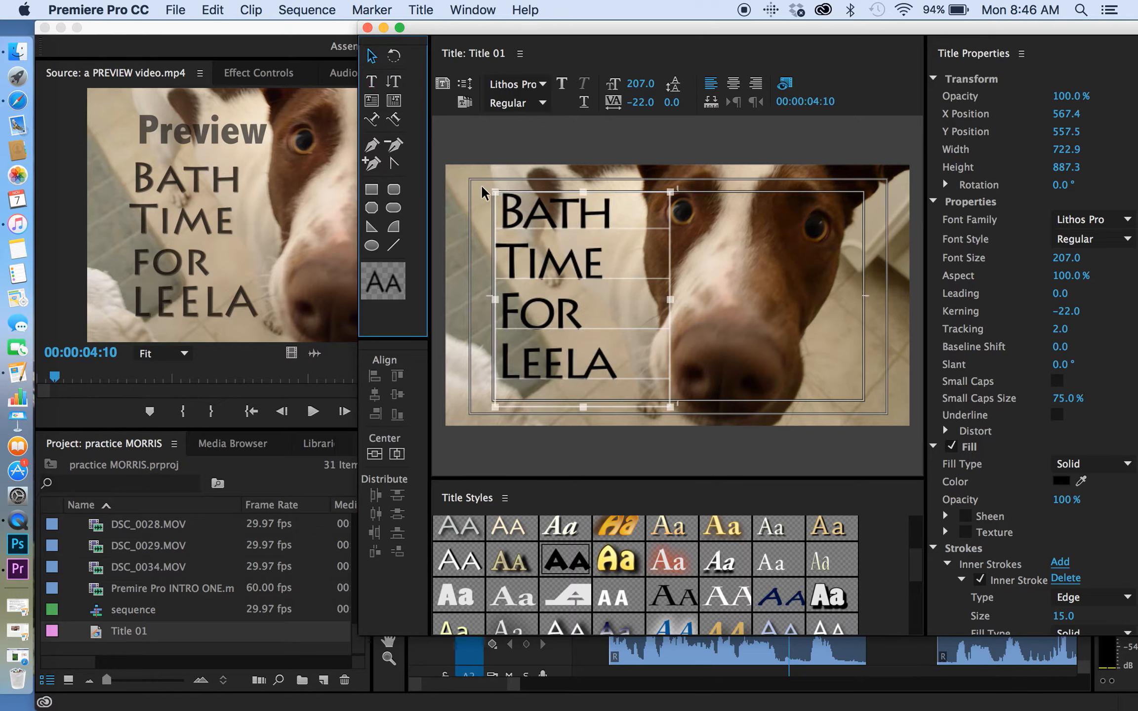
{"action": "left_click_drag", "start_coordinate": [501, 200], "coordinate": [524, 216]}
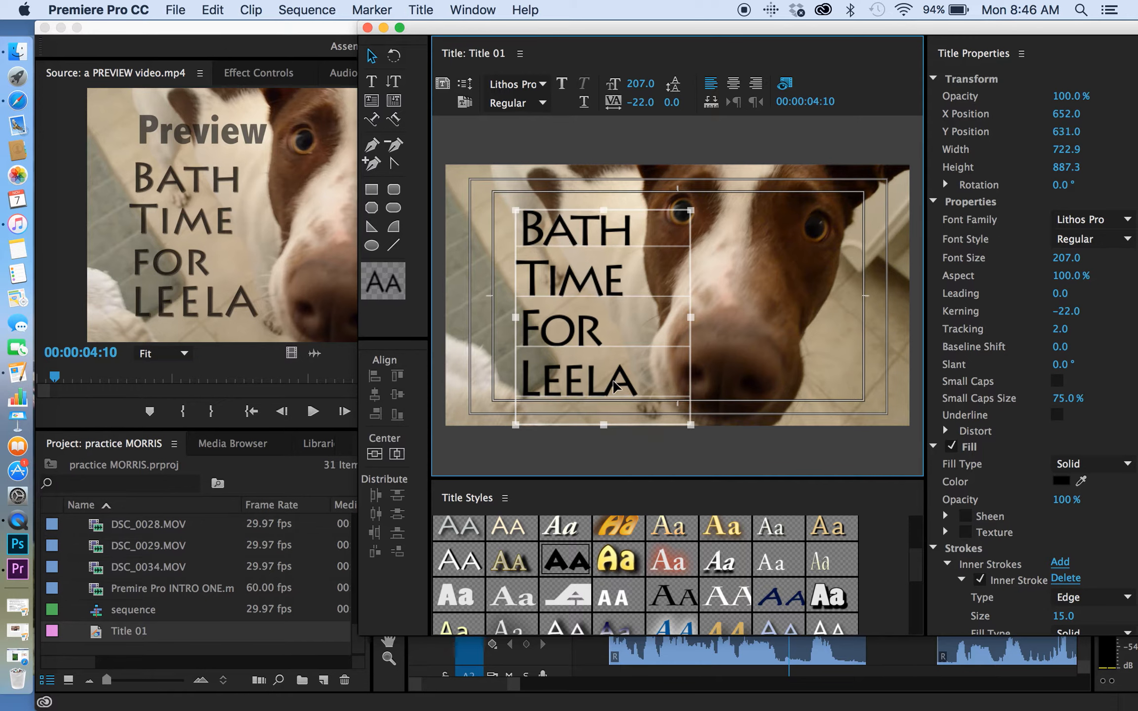
Turn on a shadow for all the title text and set the shadow color to near-white (FFFBFB).
{"action": "double_click", "coordinate": [612, 381]}
{"action": "left_click_drag", "start_coordinate": [648, 382], "coordinate": [497, 235]}
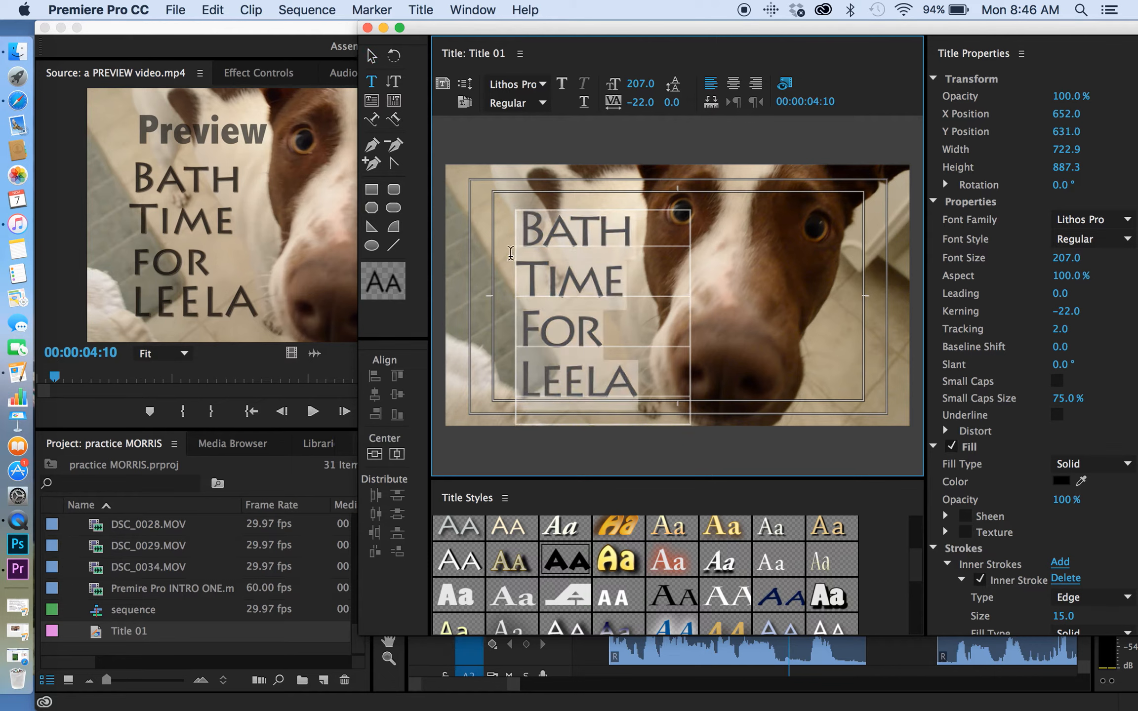
{"action": "scroll", "coordinate": [1001, 568], "scroll_direction": "down", "scroll_amount": 3}
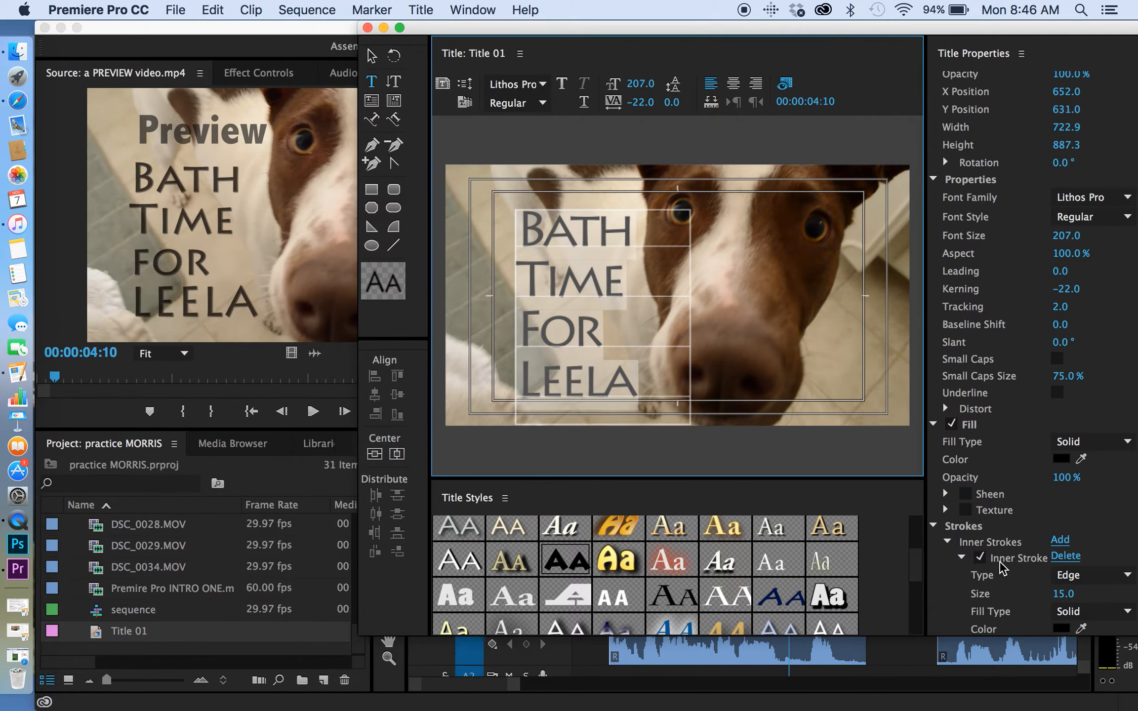
{"action": "scroll", "coordinate": [1001, 568], "scroll_direction": "down", "scroll_amount": 12}
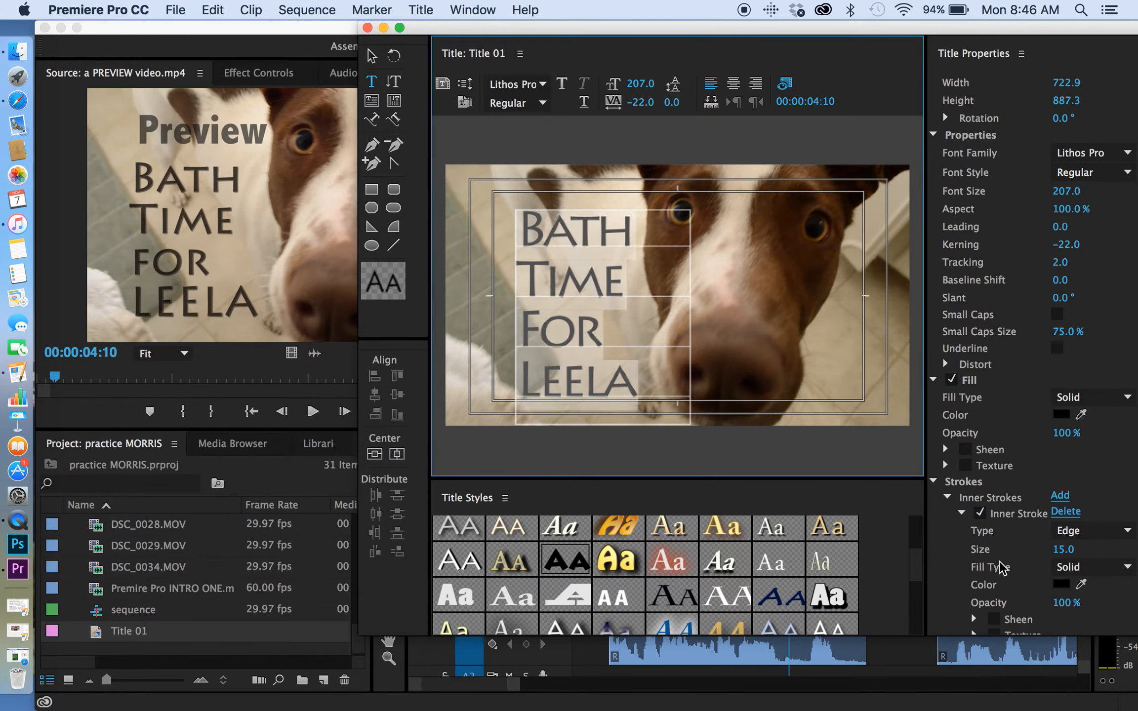
{"action": "scroll", "coordinate": [1002, 568], "scroll_direction": "down", "scroll_amount": 2}
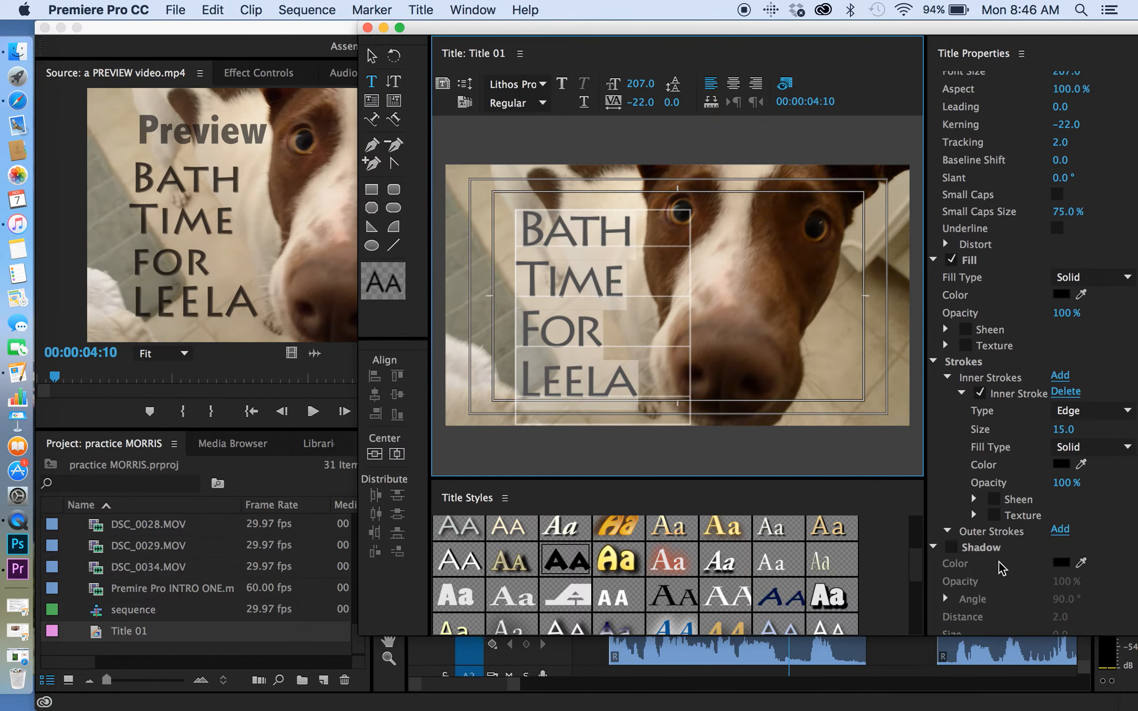
{"action": "left_click", "coordinate": [959, 553]}
{"action": "left_click", "coordinate": [959, 553]}
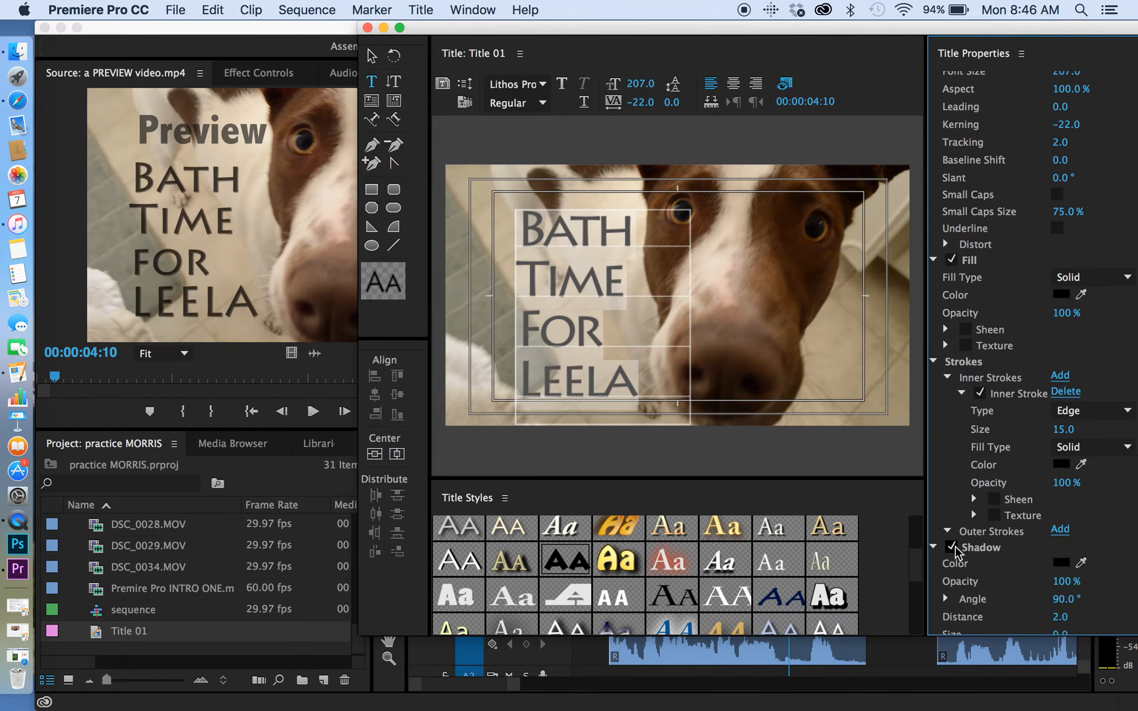
{"action": "left_click", "coordinate": [1061, 564]}
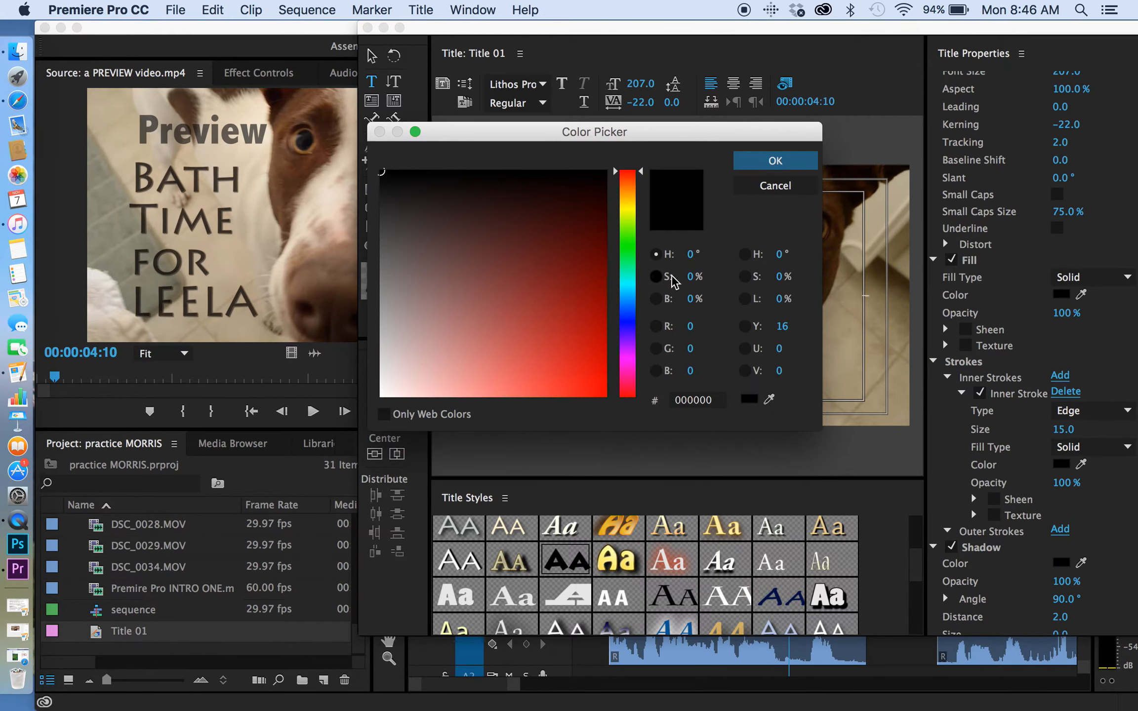
{"action": "left_click", "coordinate": [408, 190]}
{"action": "left_click_drag", "start_coordinate": [408, 190], "coordinate": [382, 401]}
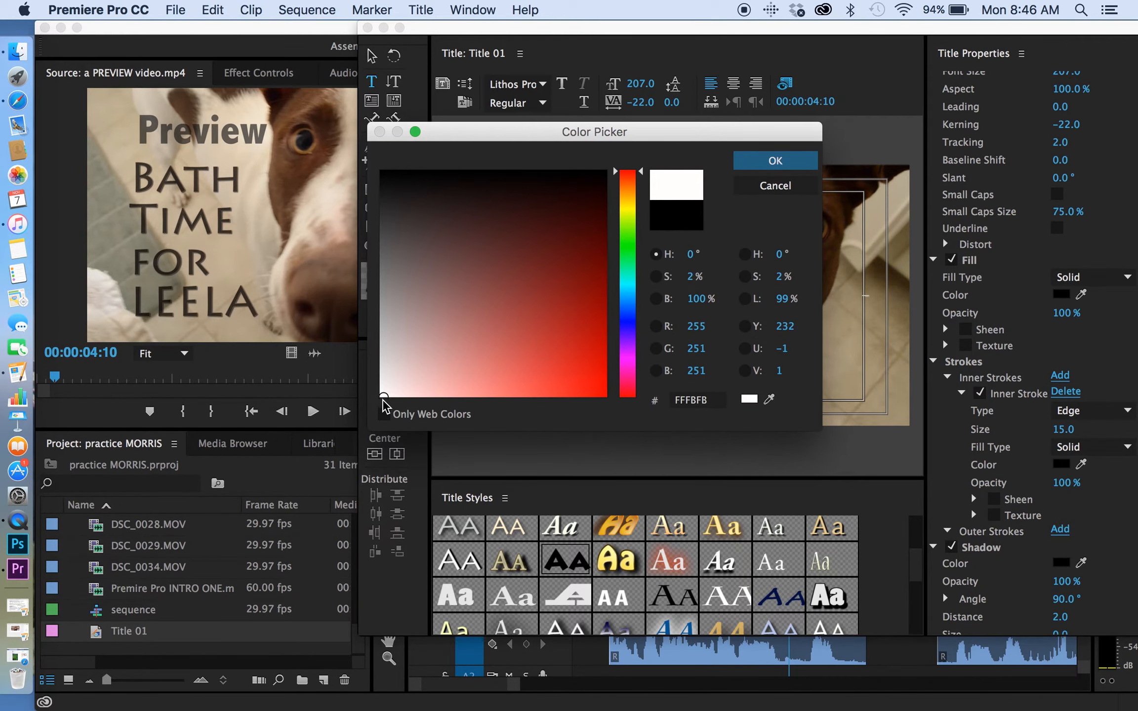
{"action": "left_click", "coordinate": [765, 161]}
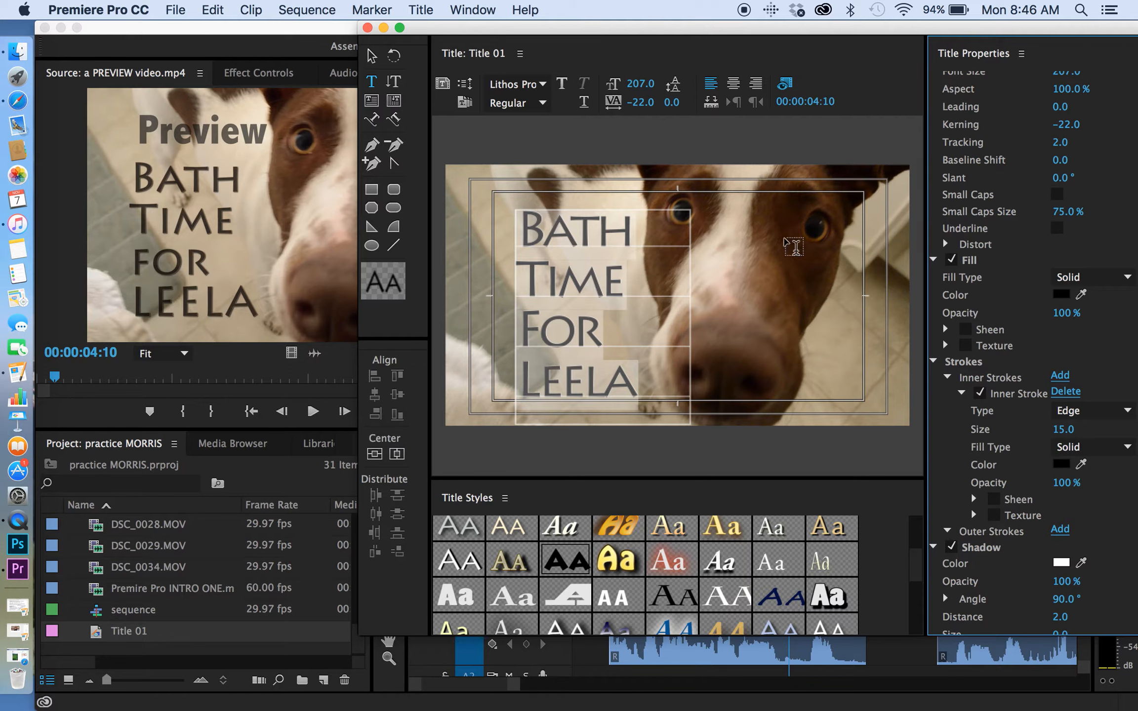
Try a shadow size of 2.0 on the title text and clear the text highlight to judge the effect.
{"action": "scroll", "coordinate": [1002, 554], "scroll_direction": "down", "scroll_amount": 1}
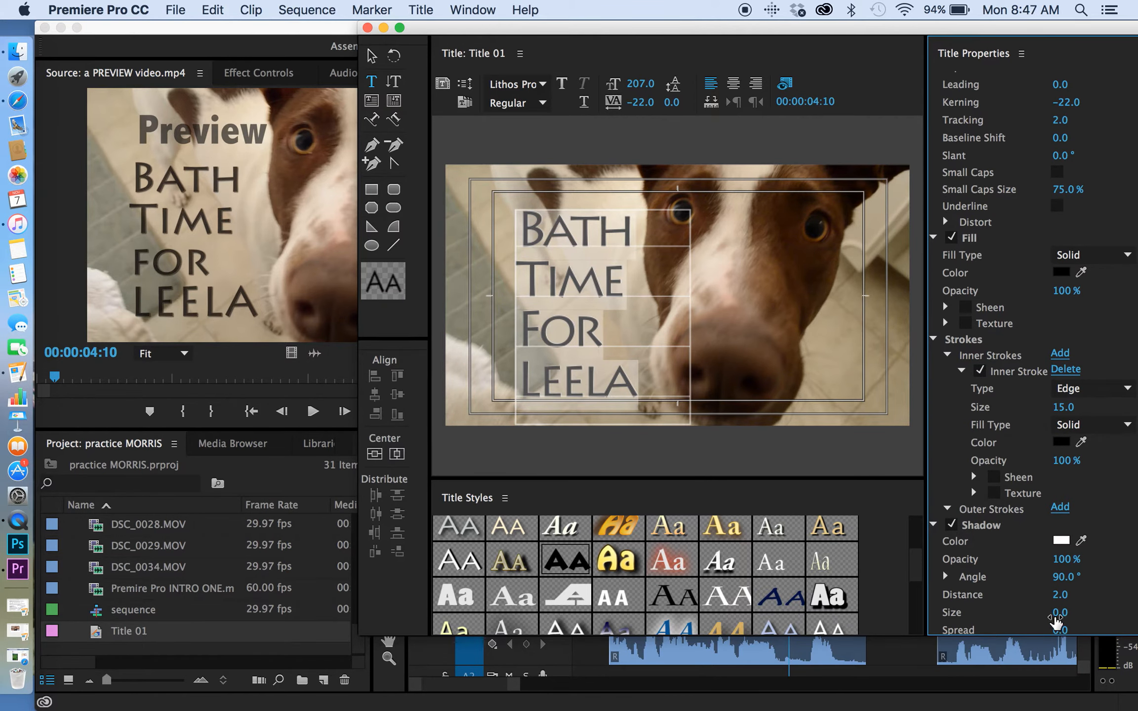
{"action": "left_click_drag", "start_coordinate": [1062, 613], "coordinate": [1065, 613]}
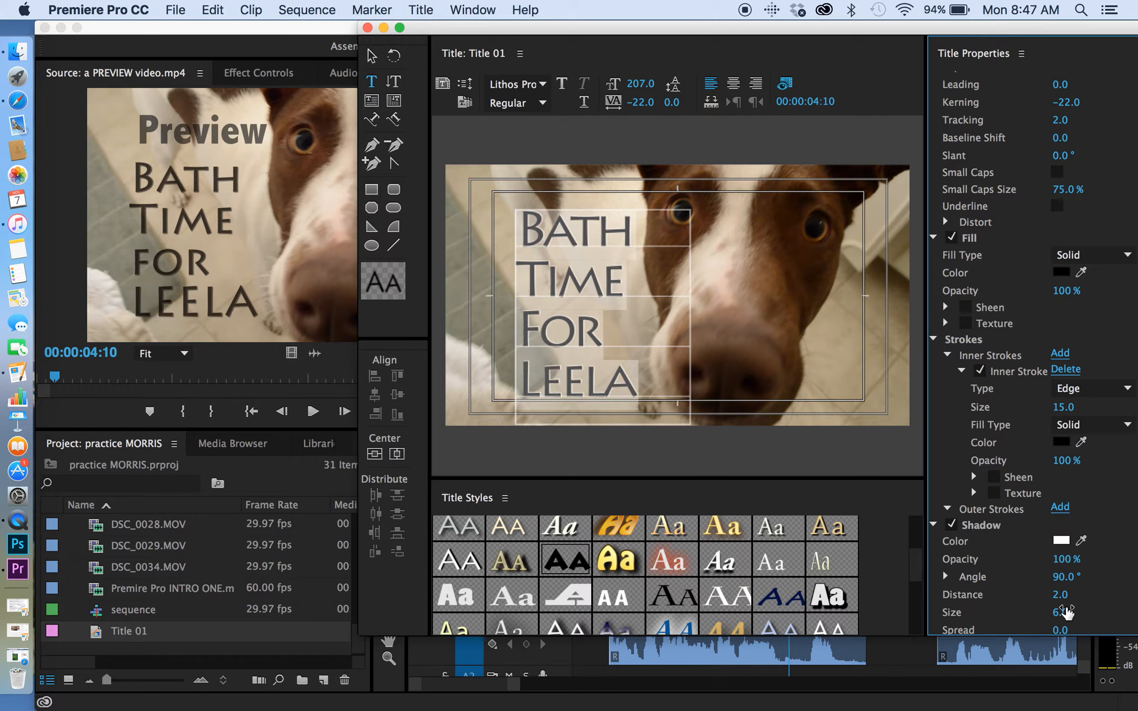
{"action": "left_click", "coordinate": [1065, 613]}
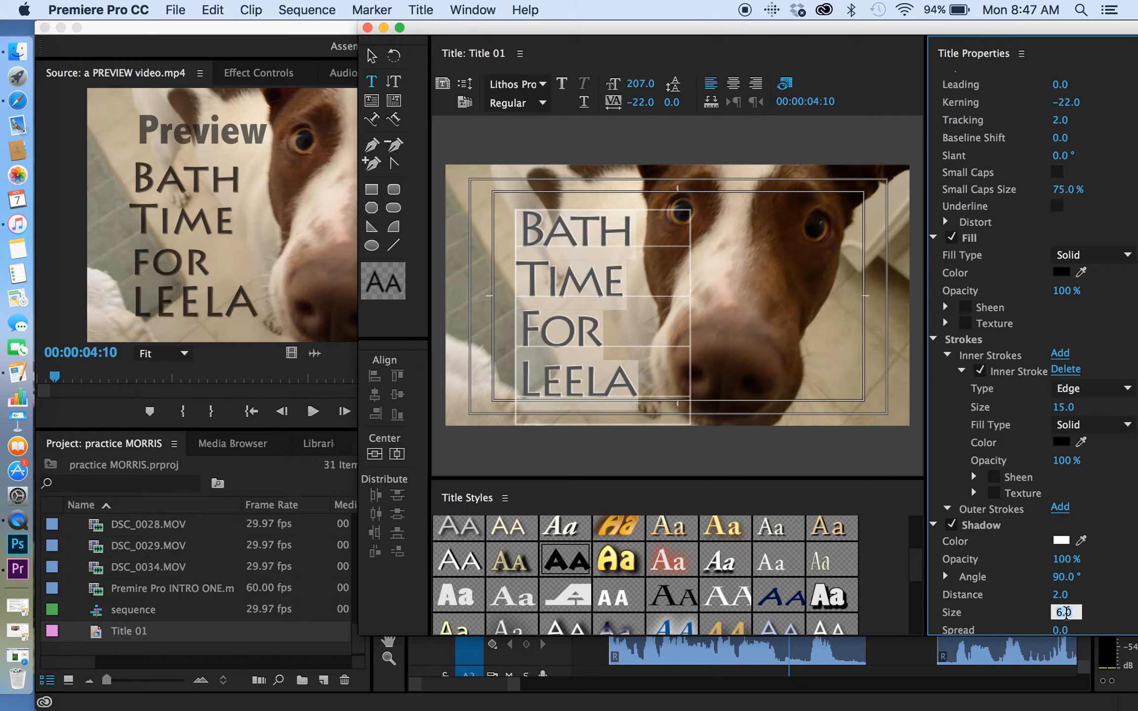
{"action": "left_click", "coordinate": [1036, 600]}
{"action": "left_click_drag", "start_coordinate": [1061, 613], "coordinate": [1056, 613]}
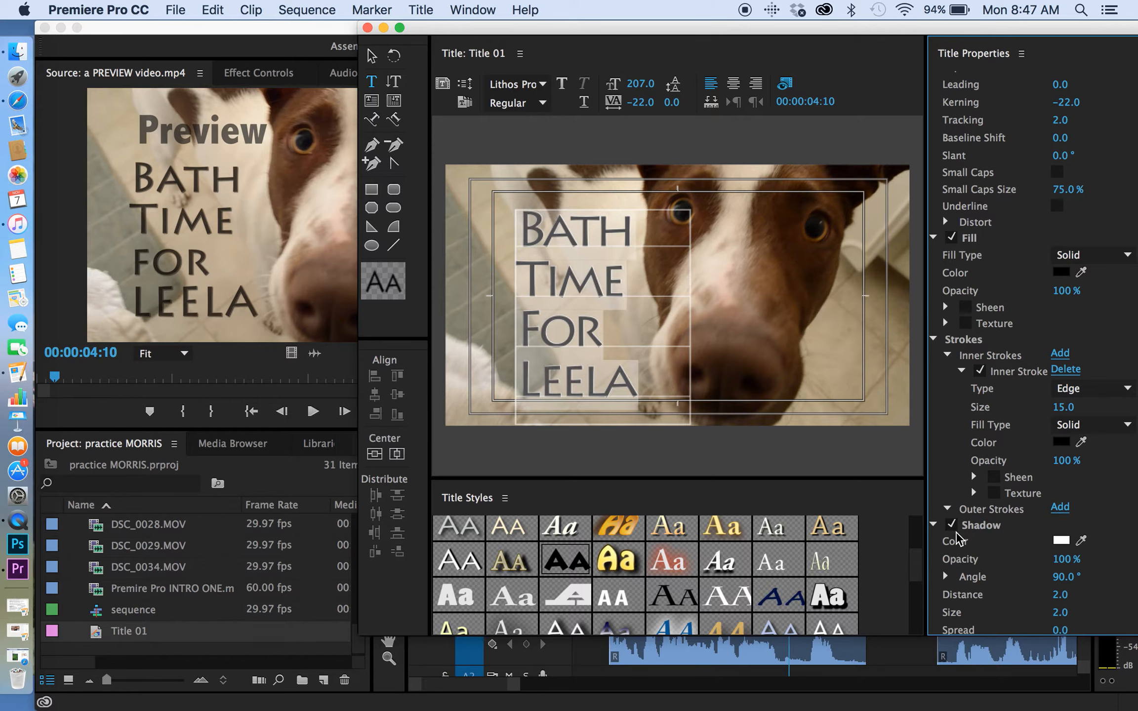
{"action": "left_click", "coordinate": [643, 293]}
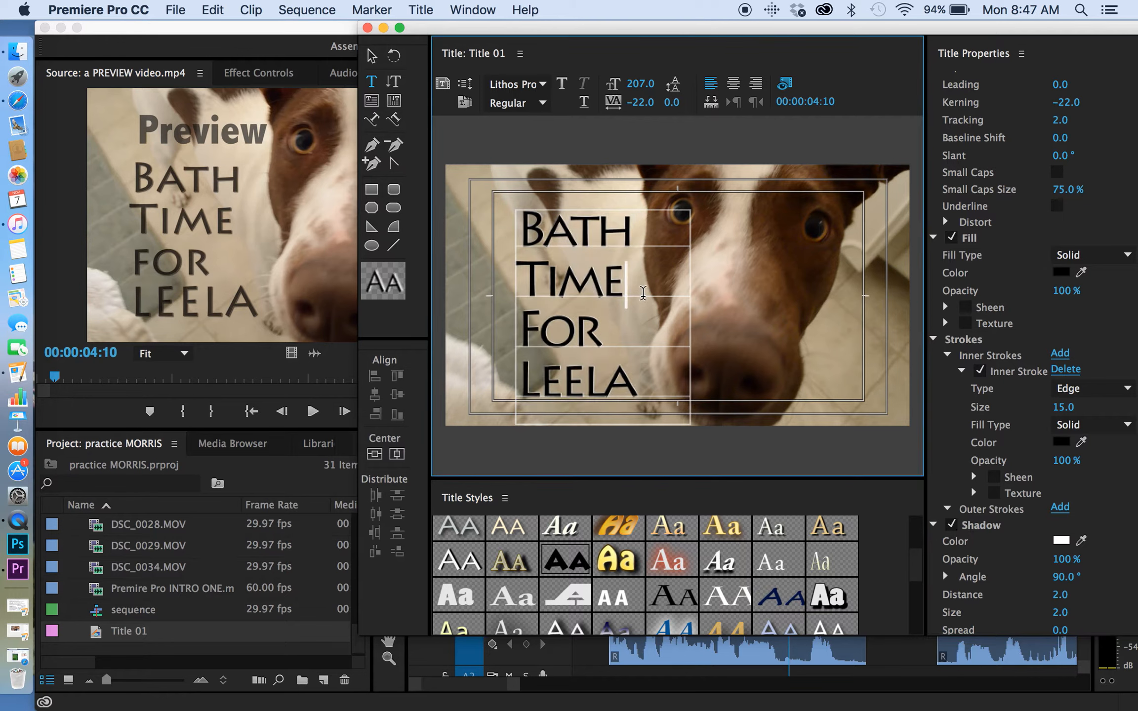
Reselect all the title text, increase its shadow size to 14.0 and toggle the shadow to compare, leaving it on.
{"action": "key", "text": "super+a"}
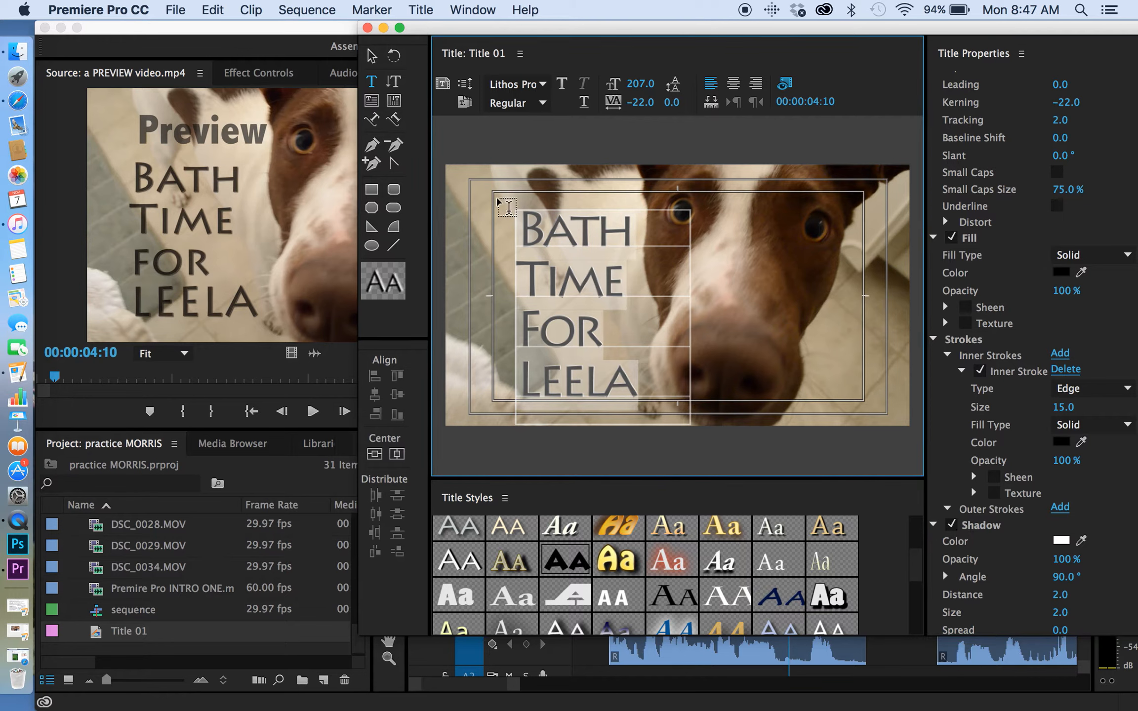
{"action": "left_click", "coordinate": [1058, 613]}
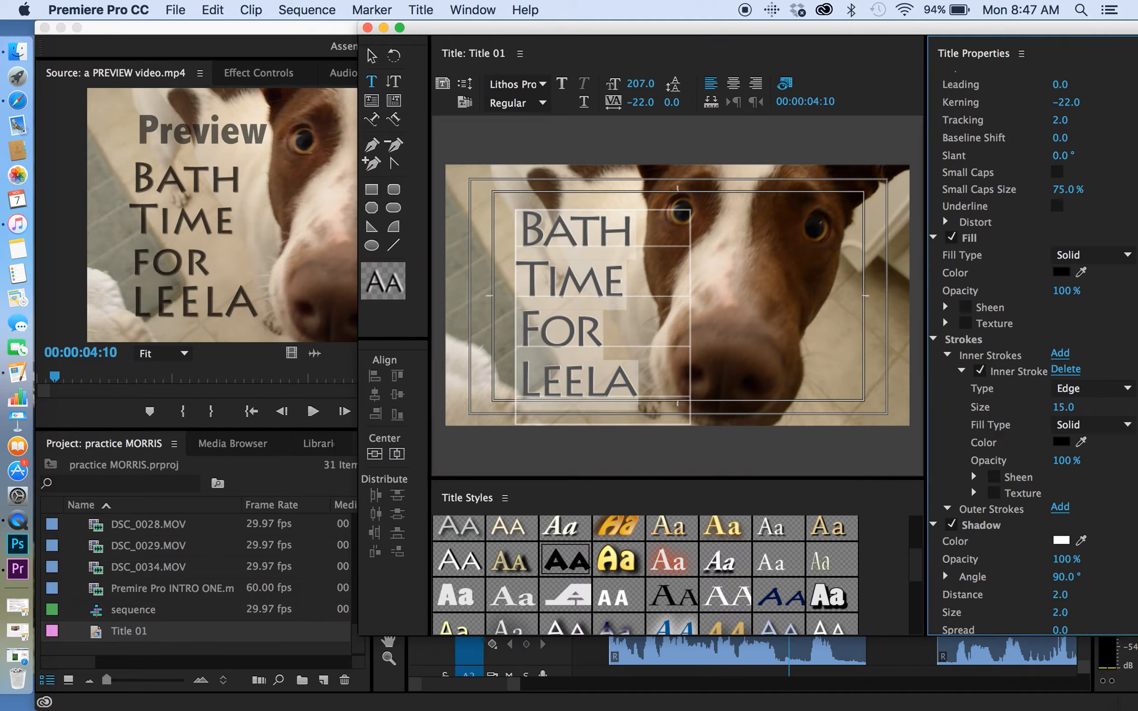
{"action": "left_click", "coordinate": [1020, 600]}
{"action": "left_click_drag", "start_coordinate": [1063, 612], "coordinate": [1076, 612]}
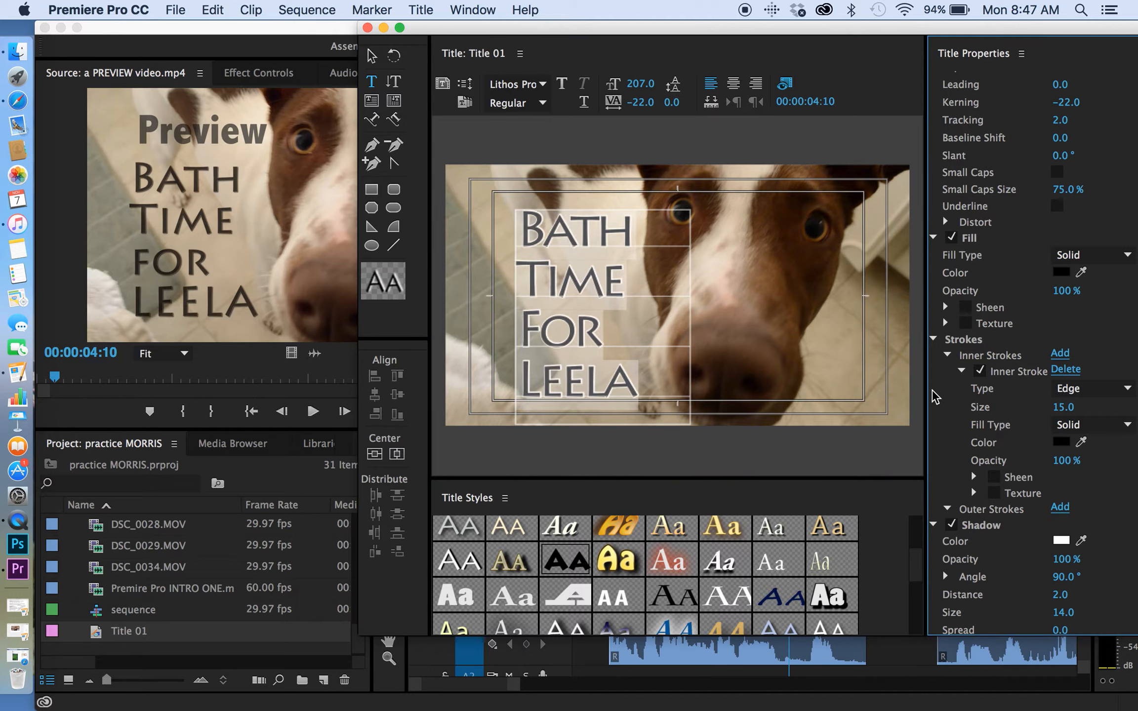
{"action": "left_click", "coordinate": [951, 525]}
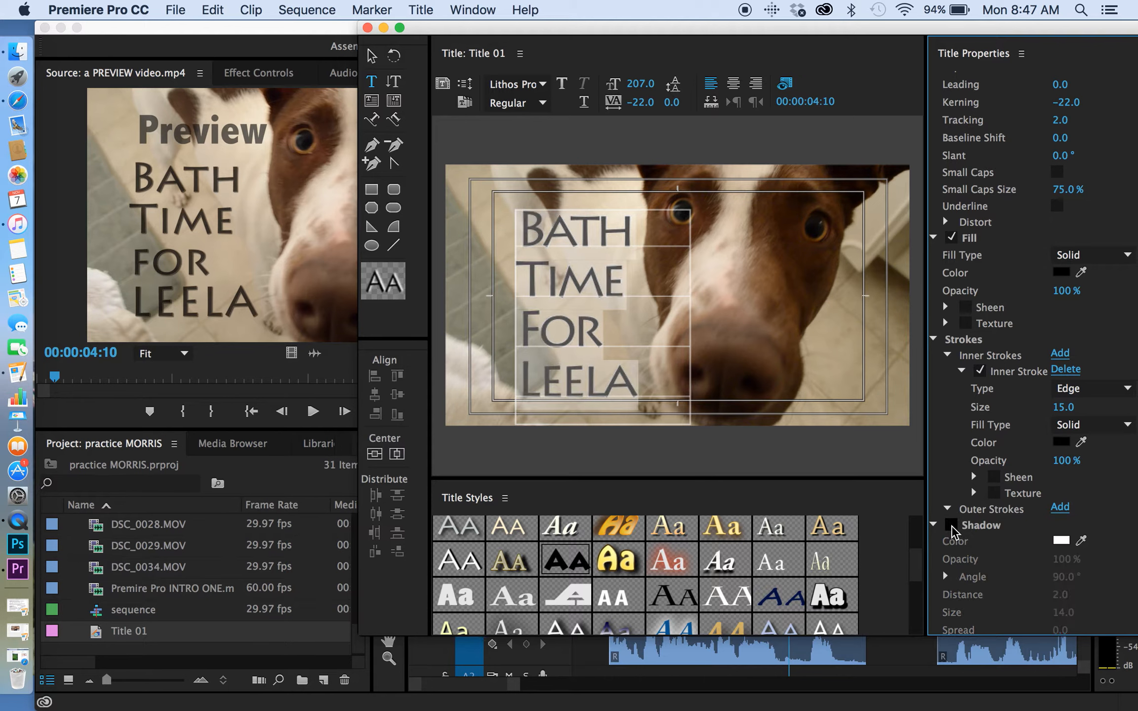
{"action": "left_click", "coordinate": [952, 526]}
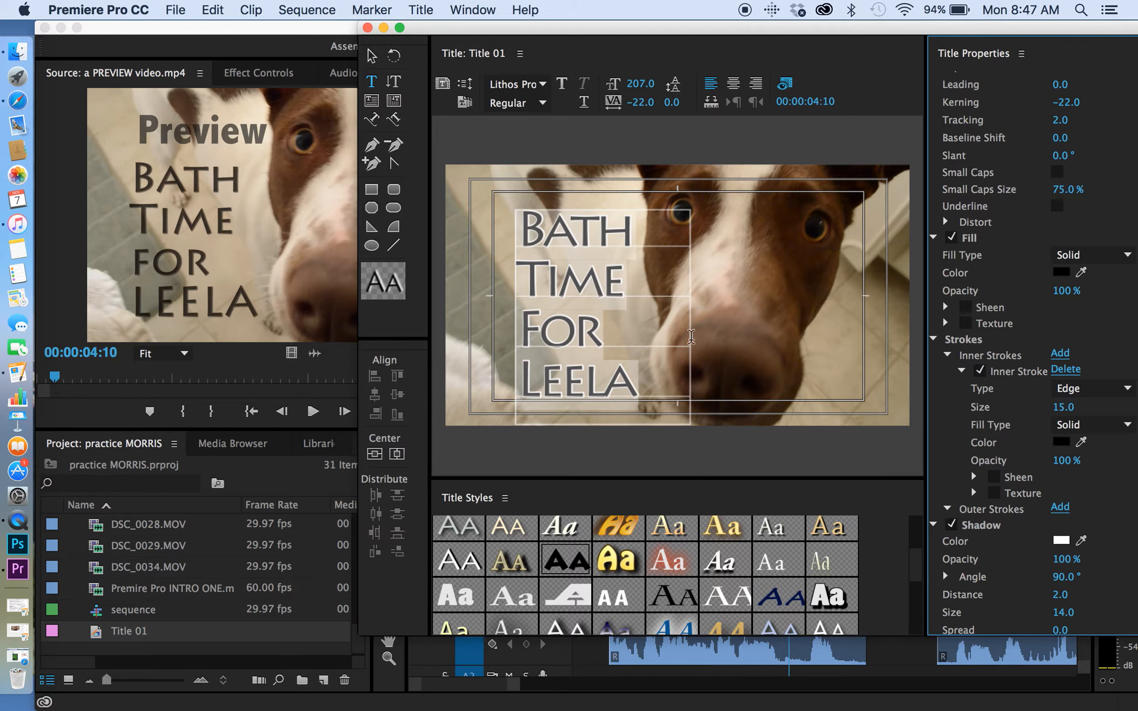
{"action": "left_click", "coordinate": [952, 526]}
{"action": "left_click", "coordinate": [714, 316]}
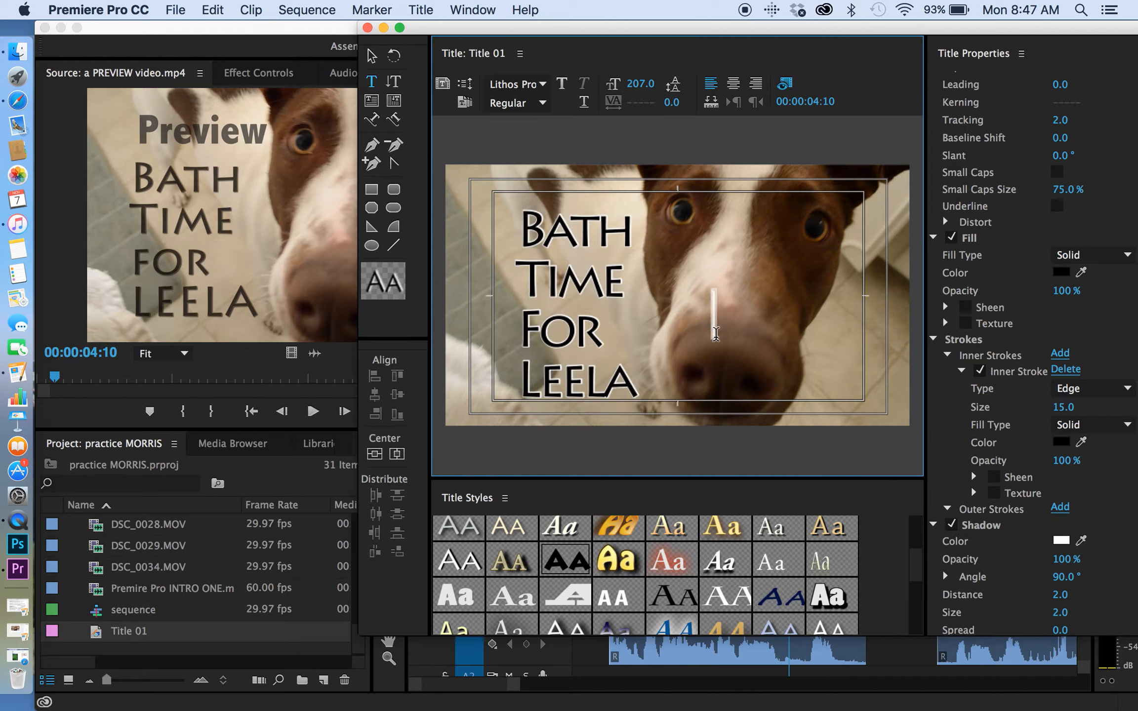
{"action": "left_click", "coordinate": [371, 56]}
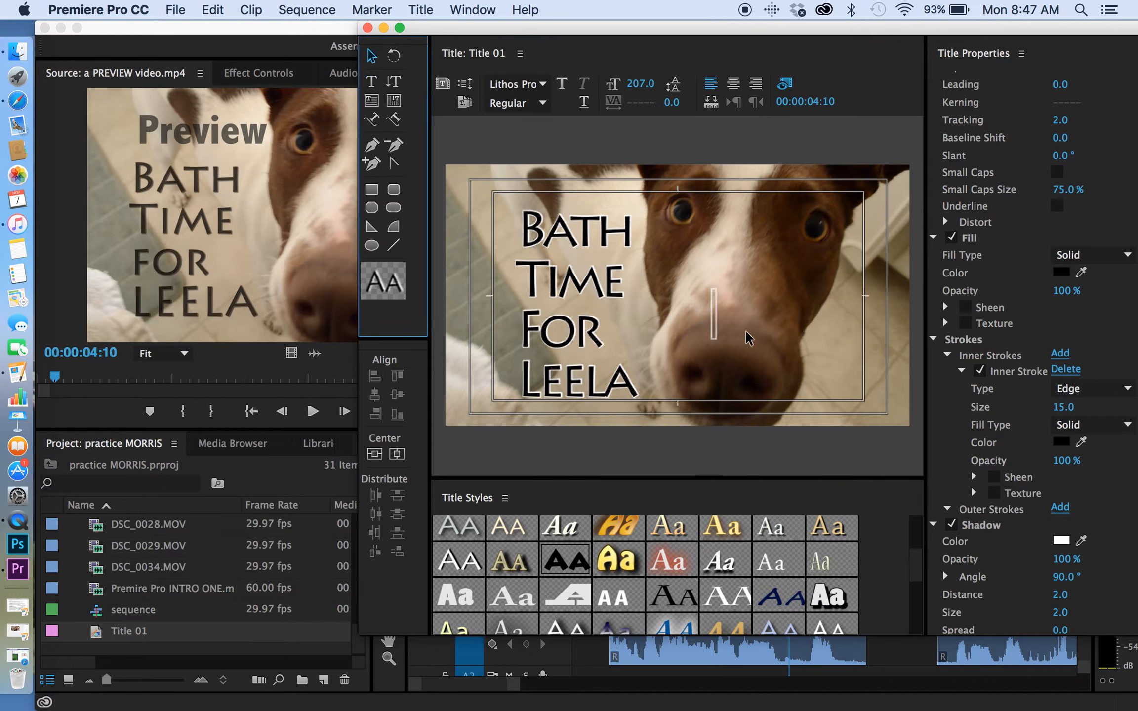
{"action": "left_click", "coordinate": [715, 315]}
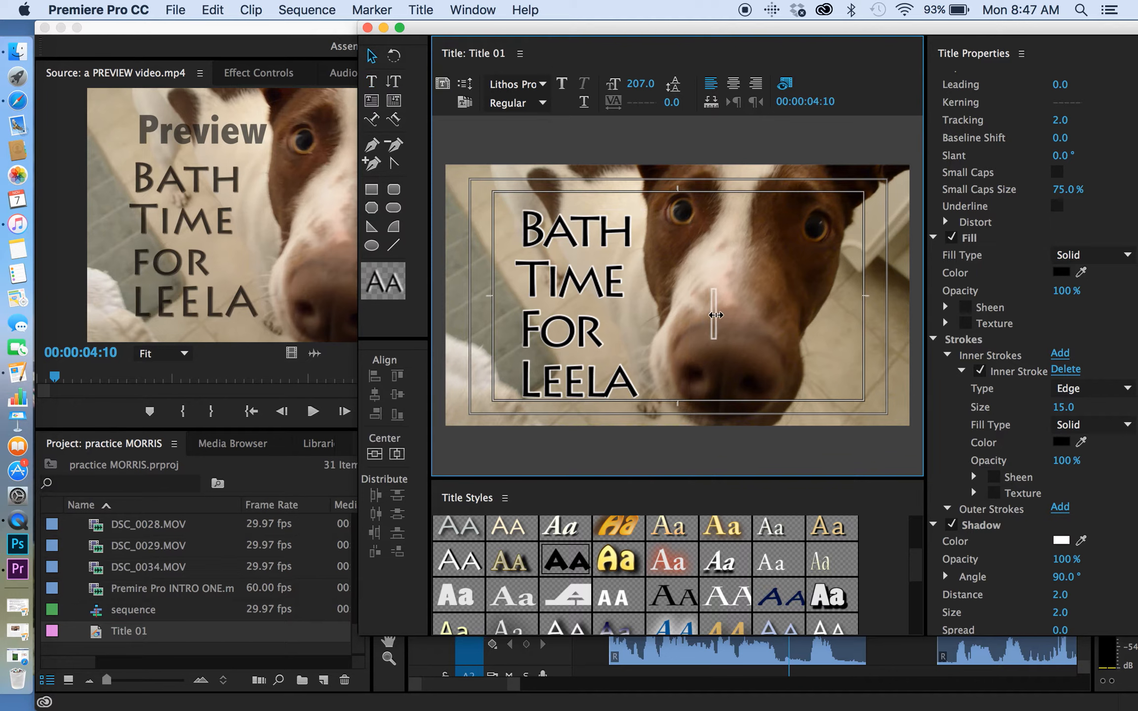
{"action": "left_click", "coordinate": [714, 315]}
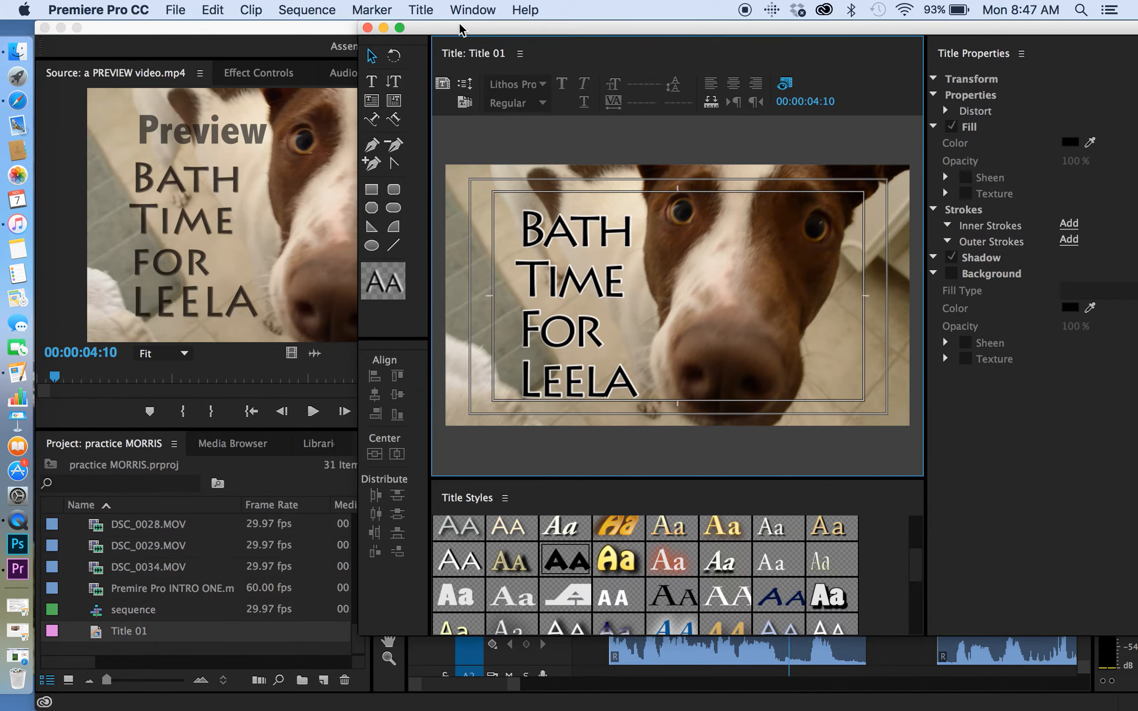
Shift the title window to reach its controls, browse the title styles and close the Title 01 editor.
{"action": "left_click_drag", "start_coordinate": [459, 30], "coordinate": [335, 28]}
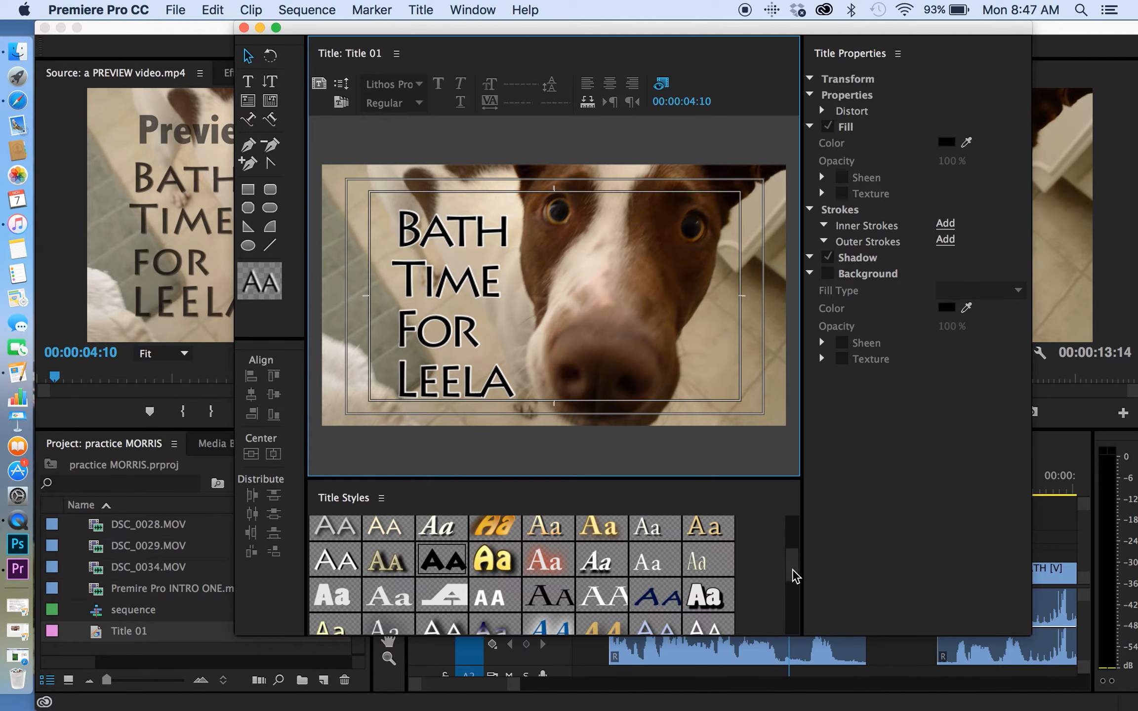
{"action": "left_click_drag", "start_coordinate": [795, 576], "coordinate": [779, 482]}
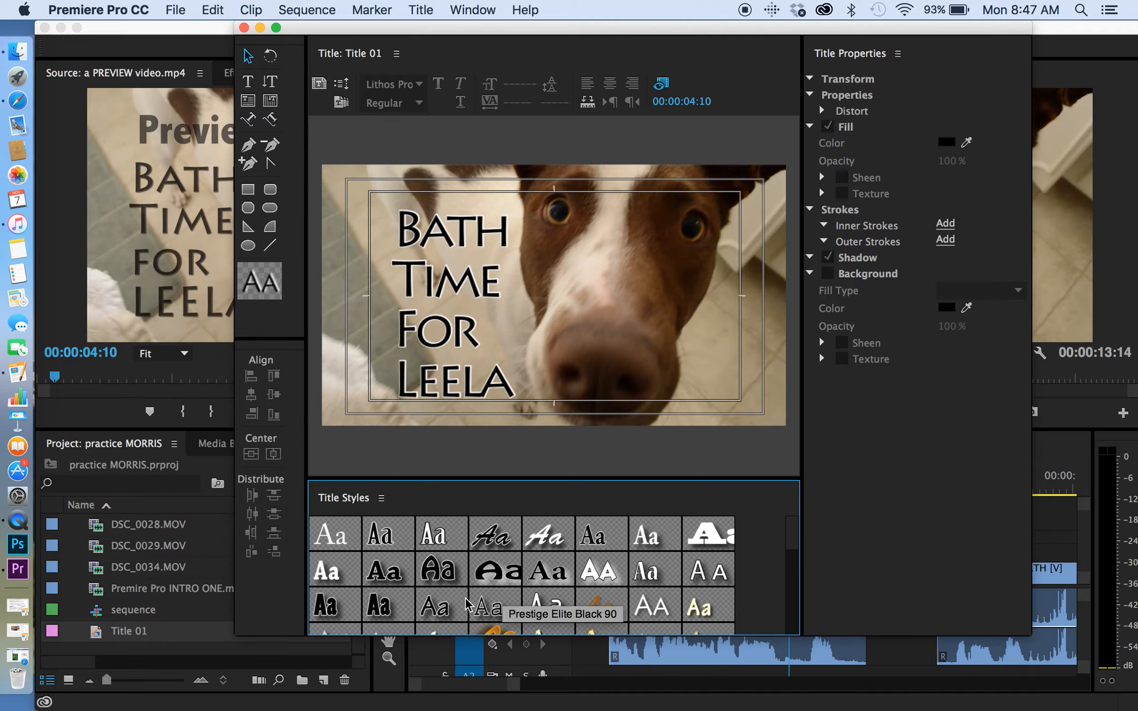
{"action": "left_click", "coordinate": [244, 28]}
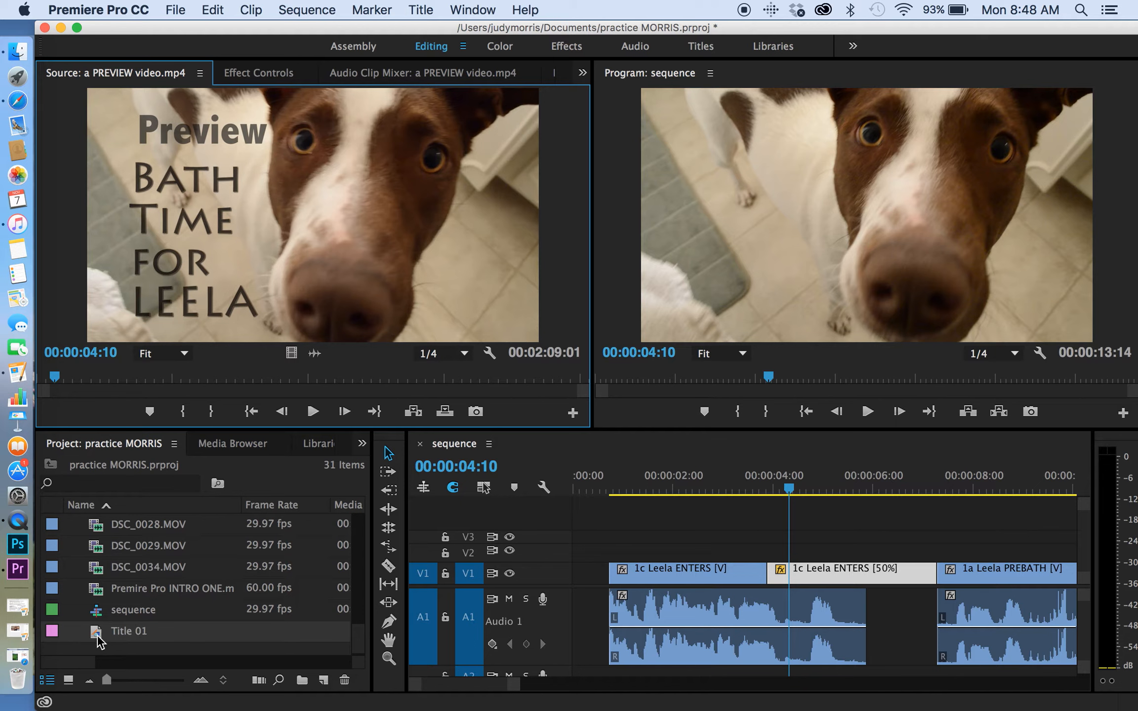
Place Title 01 on track V2 over the 1c Leela ENTERS clips, starting at 00:00:03:08, and scrub through it.
{"action": "left_click_drag", "start_coordinate": [100, 642], "coordinate": [737, 550]}
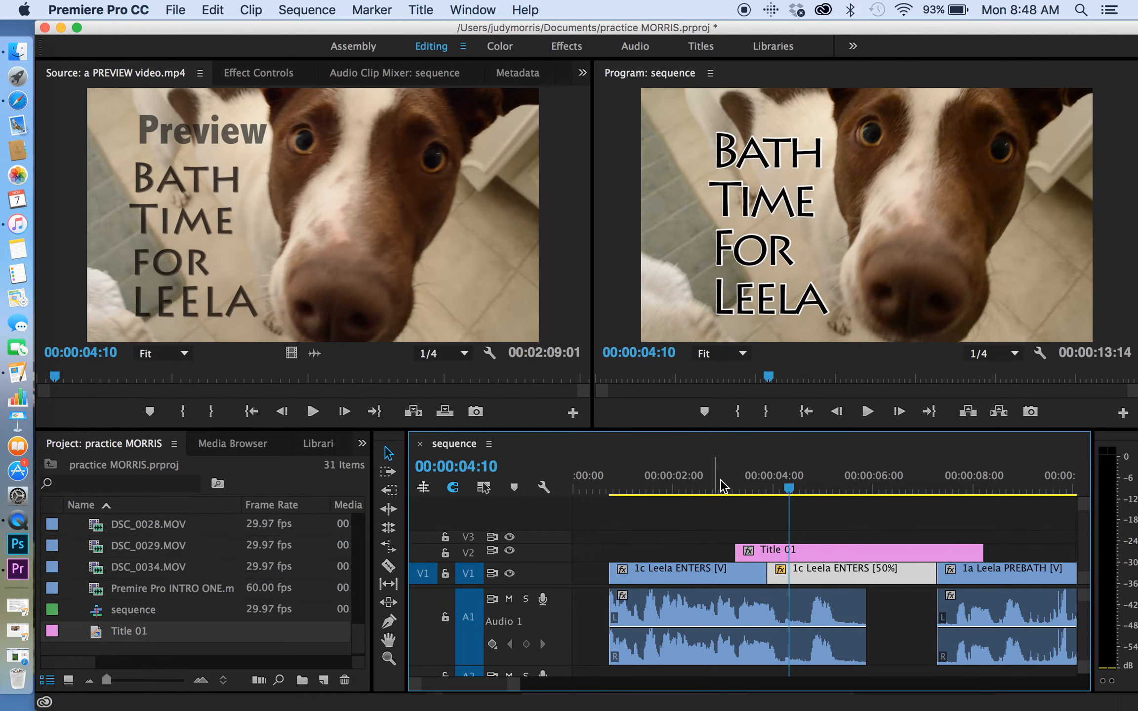
{"action": "left_click", "coordinate": [781, 492]}
{"action": "left_click_drag", "start_coordinate": [781, 494], "coordinate": [794, 493]}
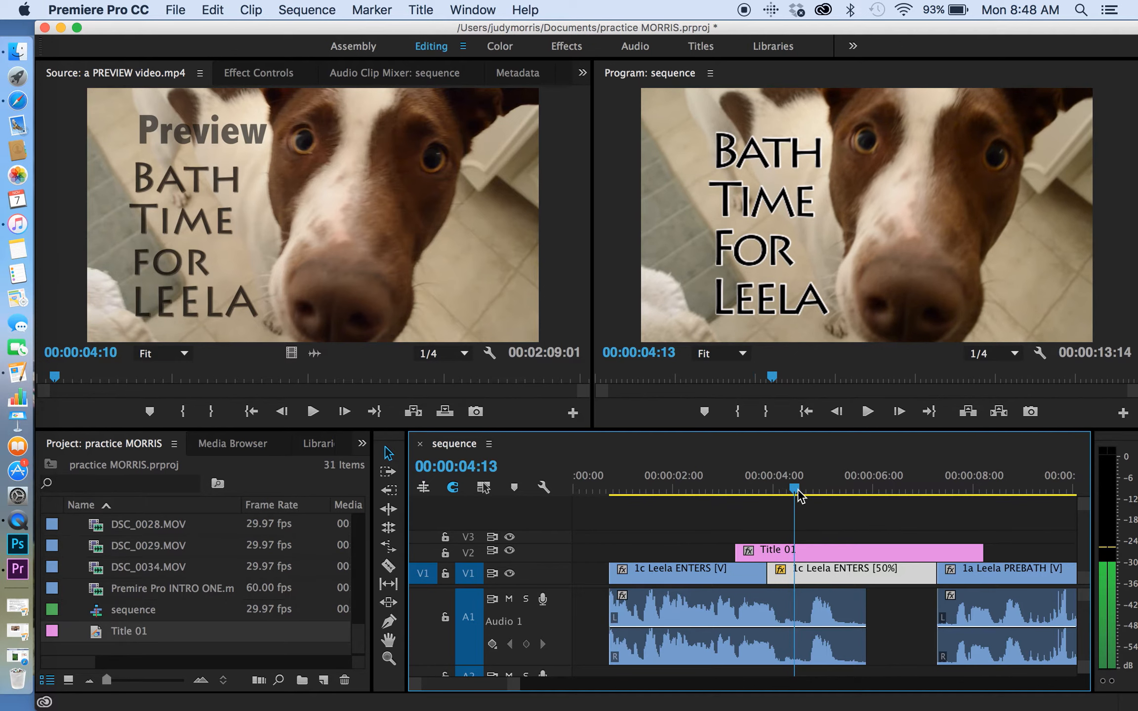
Try Cross Dissolve transitions at both ends of Title 01, remove them and play the title without fades.
{"action": "left_click", "coordinate": [804, 558]}
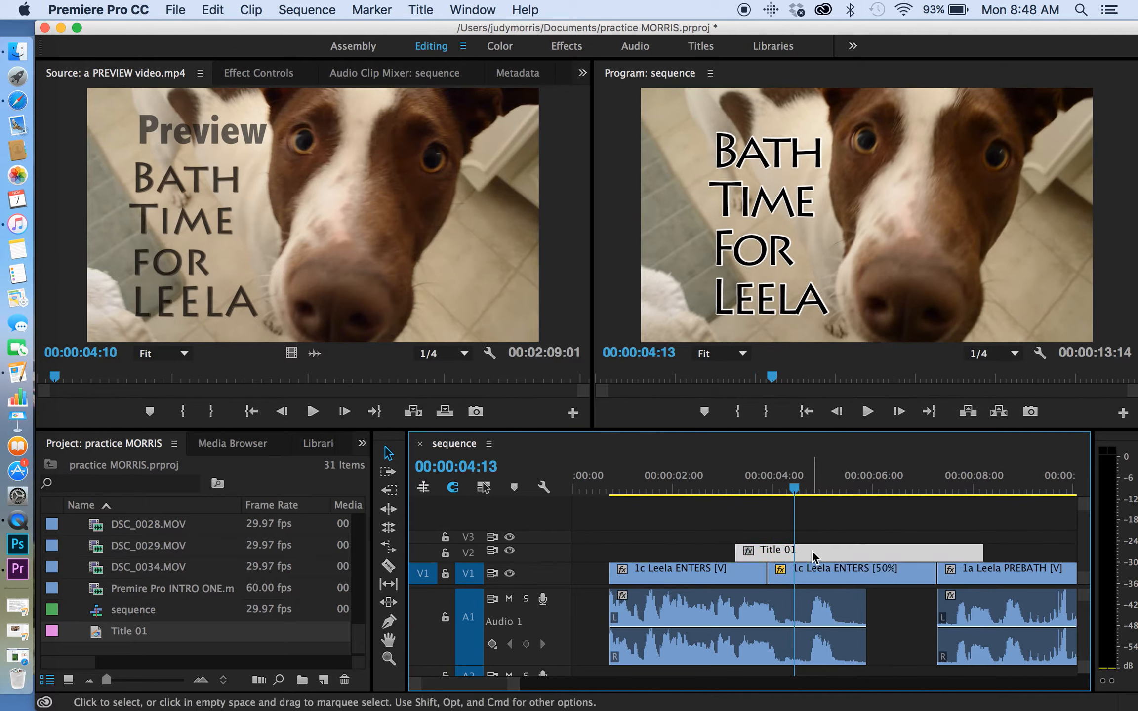
{"action": "left_click", "coordinate": [738, 552]}
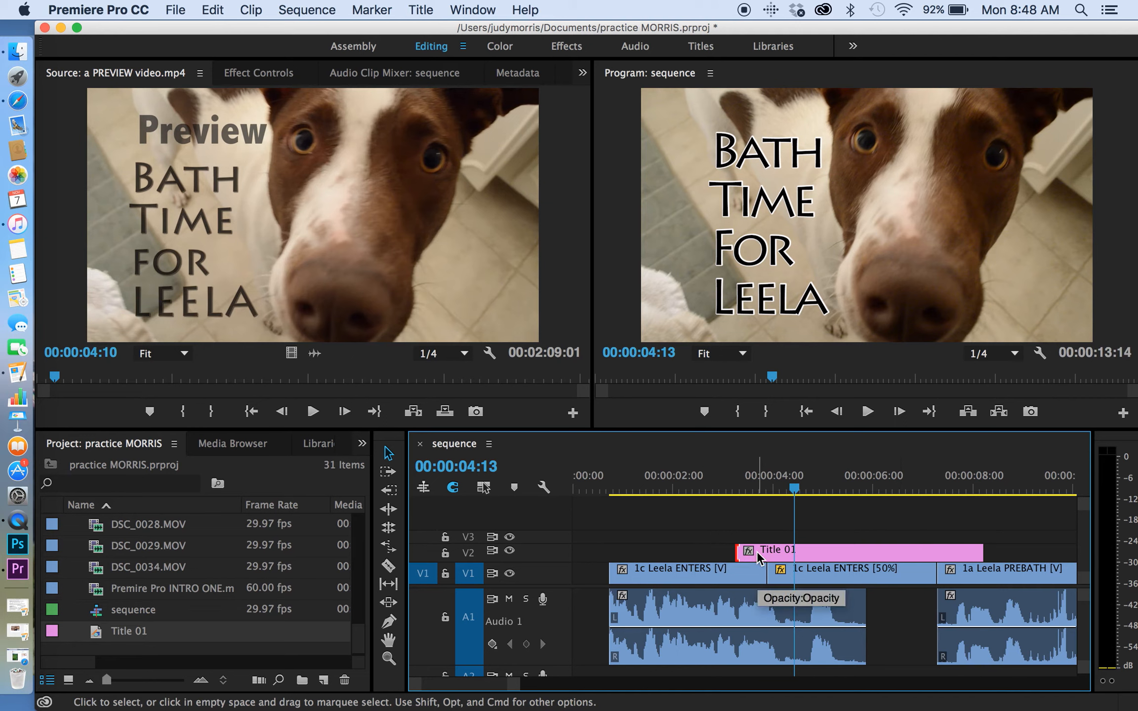
{"action": "left_click", "coordinate": [835, 557]}
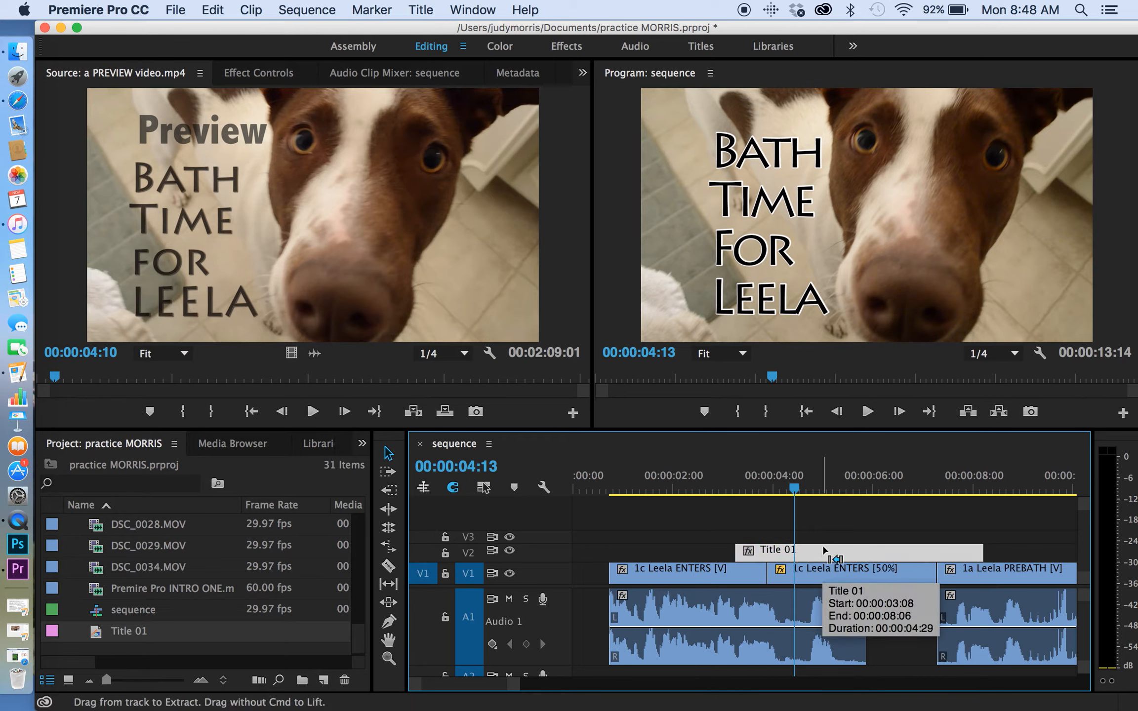
{"action": "key", "text": "super+d"}
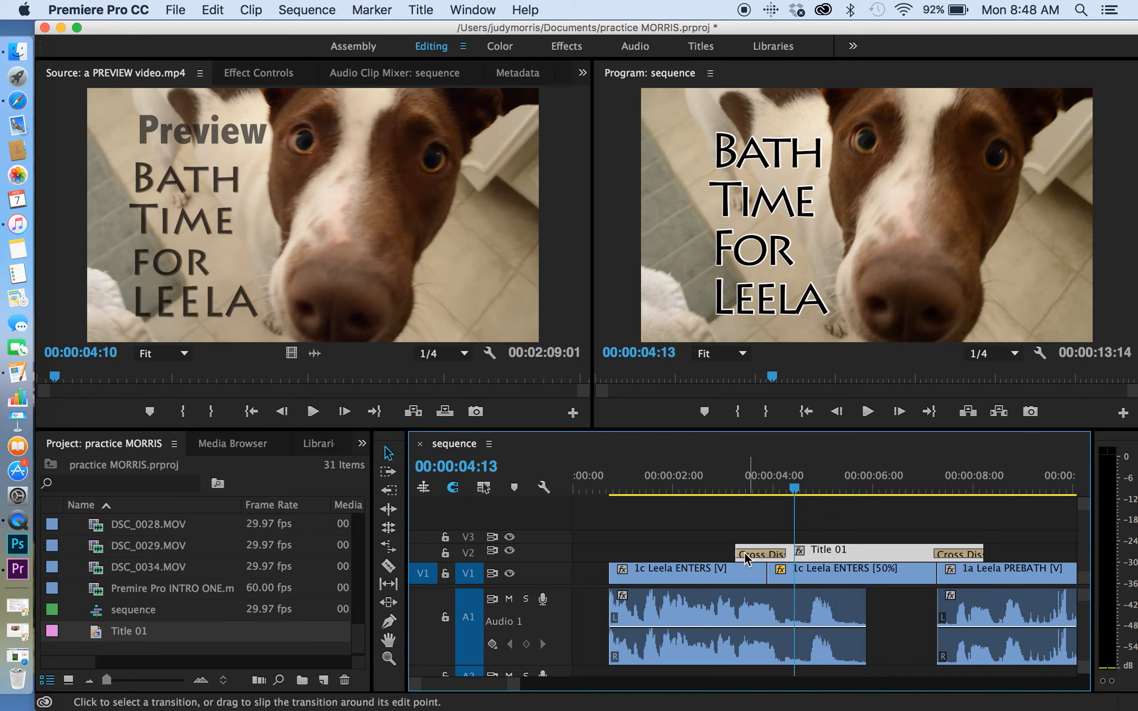
{"action": "left_click_drag", "start_coordinate": [777, 491], "coordinate": [804, 498]}
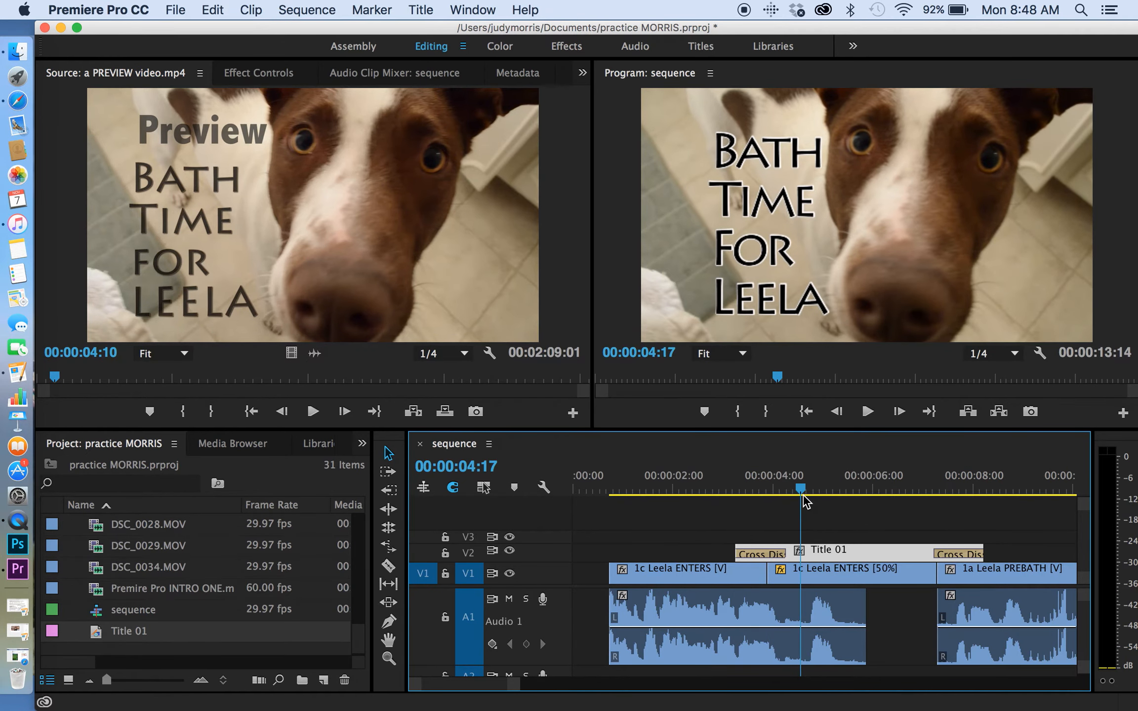
{"action": "left_click", "coordinate": [806, 500]}
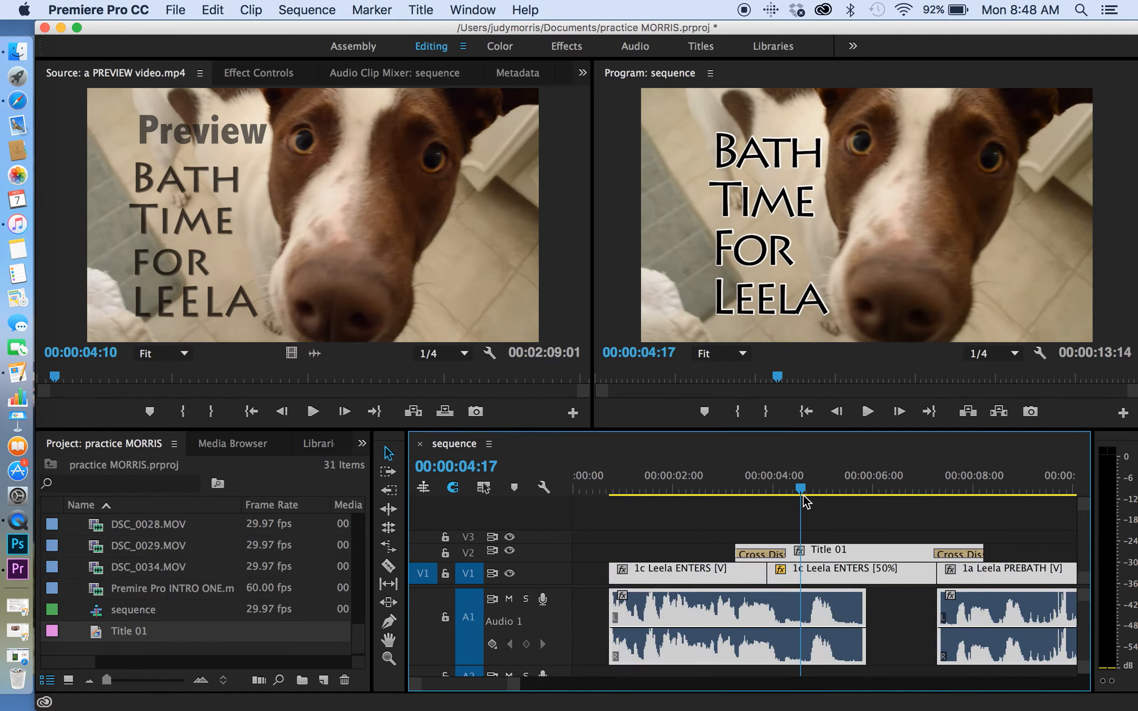
{"action": "key", "text": "super+a"}
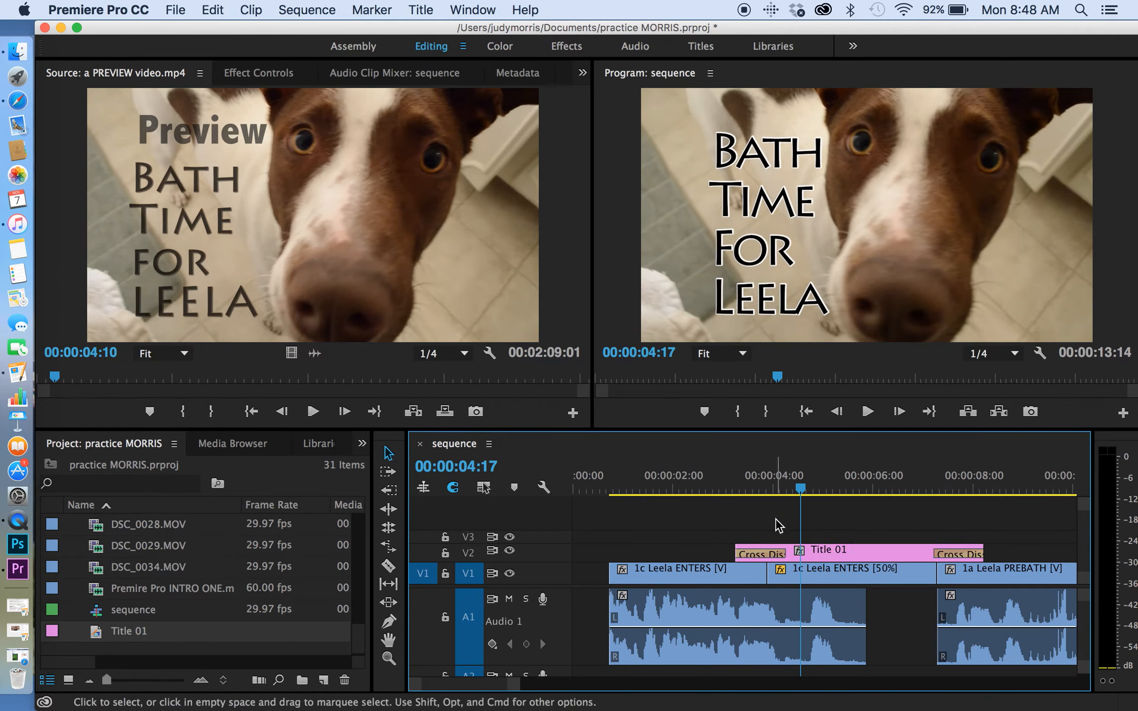
{"action": "left_click", "coordinate": [718, 486]}
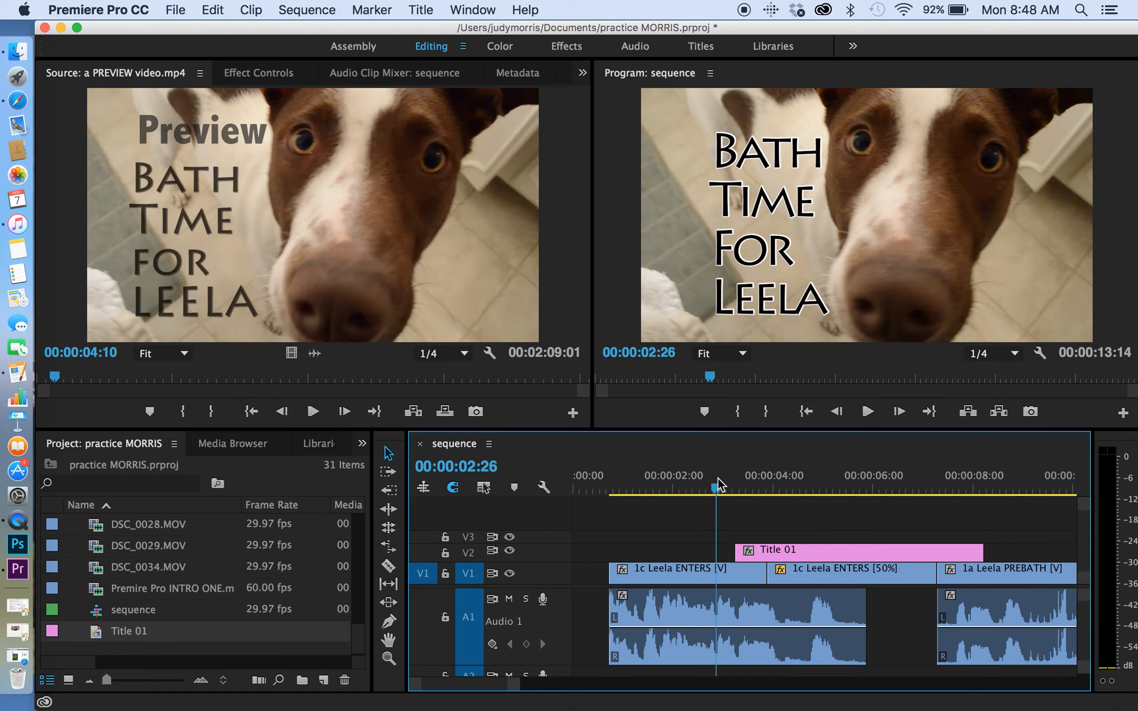
{"action": "key", "text": "space"}
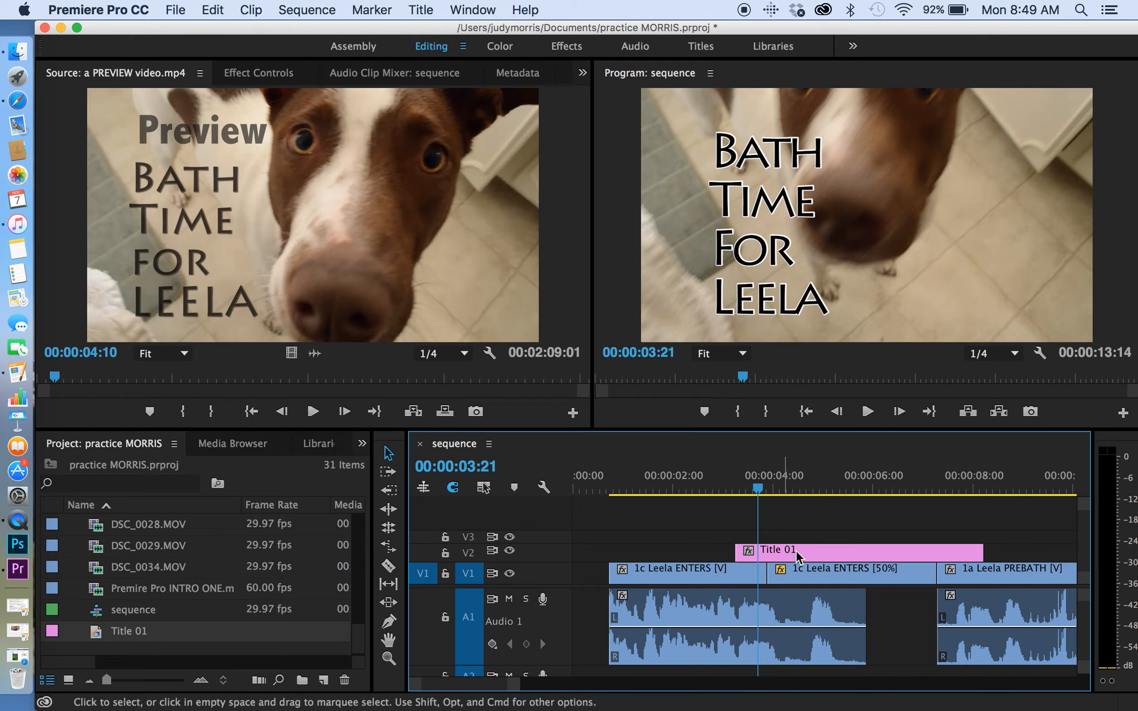
Add Cross Dissolve transitions at both ends of Title 01 and play back the title section to check the fades.
{"action": "left_click", "coordinate": [816, 559]}
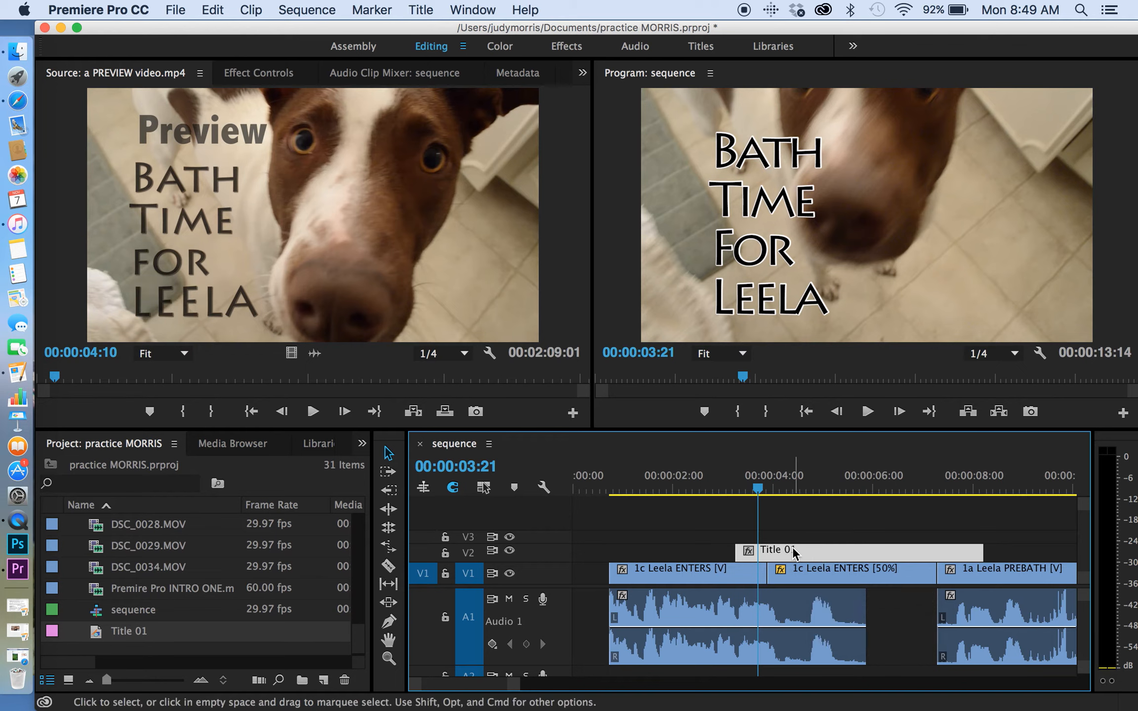
{"action": "key", "text": "super+d"}
{"action": "left_click", "coordinate": [743, 490]}
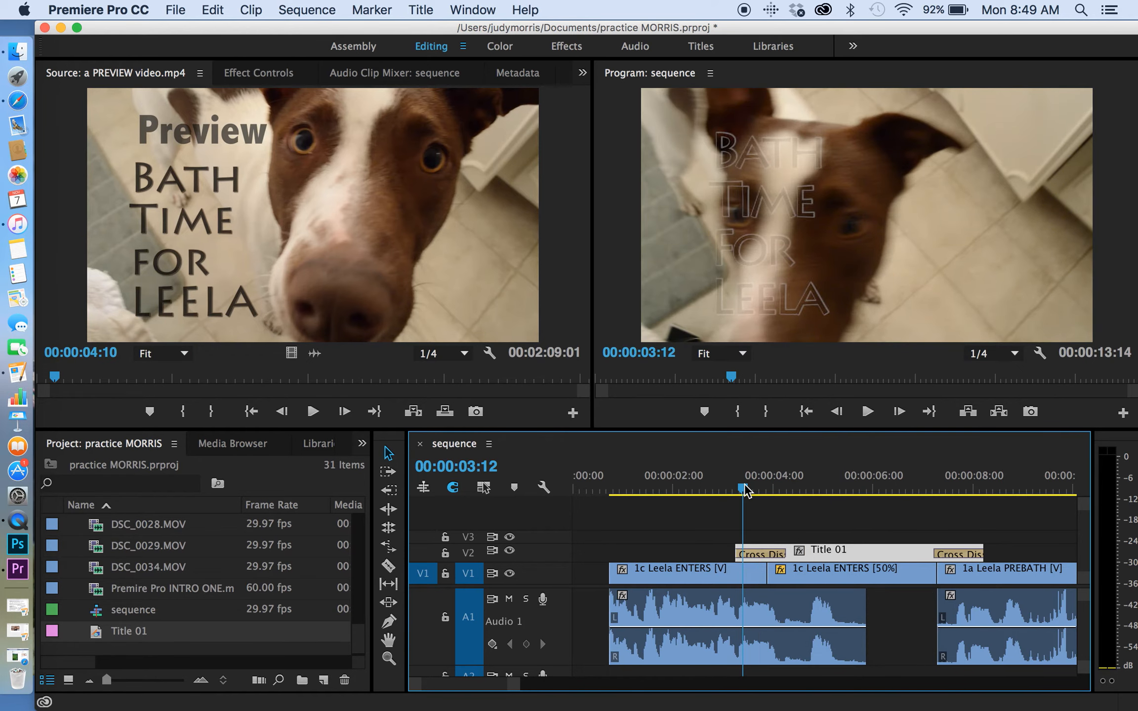
{"action": "left_click_drag", "start_coordinate": [746, 490], "coordinate": [731, 491]}
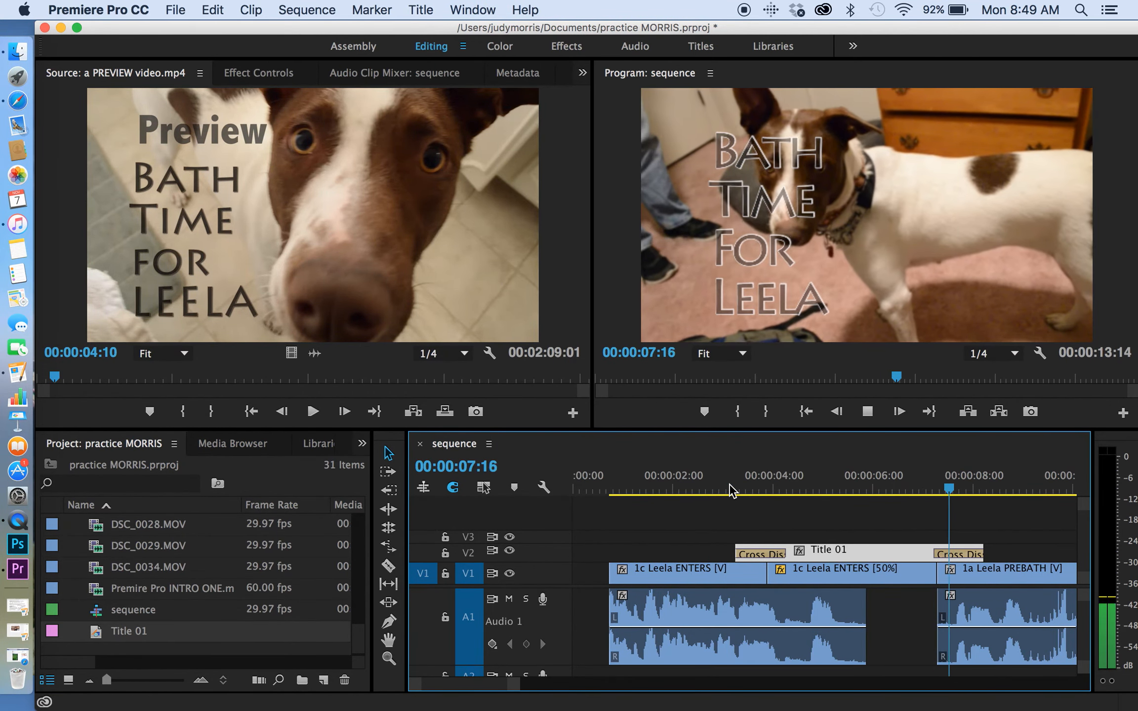
{"action": "left_click", "coordinate": [836, 488]}
{"action": "mouse_move", "coordinate": [855, 482]}
{"action": "left_mouse_down"}
{"action": "mouse_move", "coordinate": [895, 484]}
{"action": "mouse_move", "coordinate": [840, 484]}
{"action": "mouse_move", "coordinate": [897, 484]}
{"action": "mouse_move", "coordinate": [868, 486]}
{"action": "left_mouse_up"}
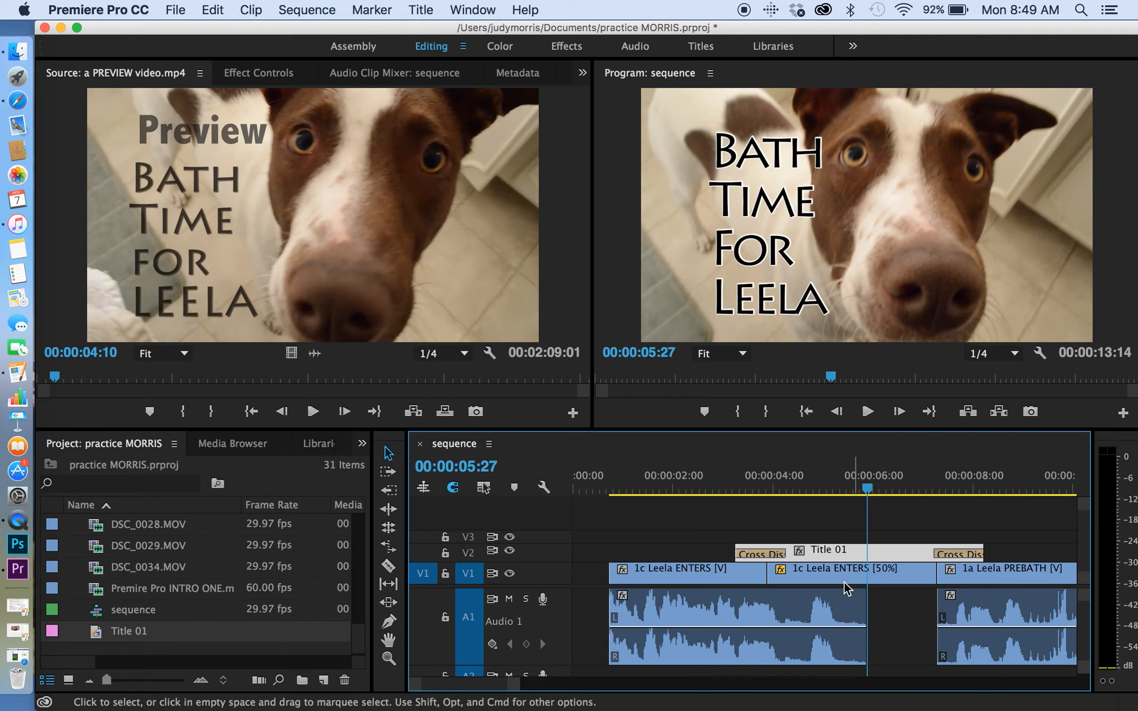
Show the effect controls of the slowed 1c Leela ENTERS [50%] clip and start Position and Scale keyframes at 00:00:04:08.
{"action": "left_click", "coordinate": [834, 575]}
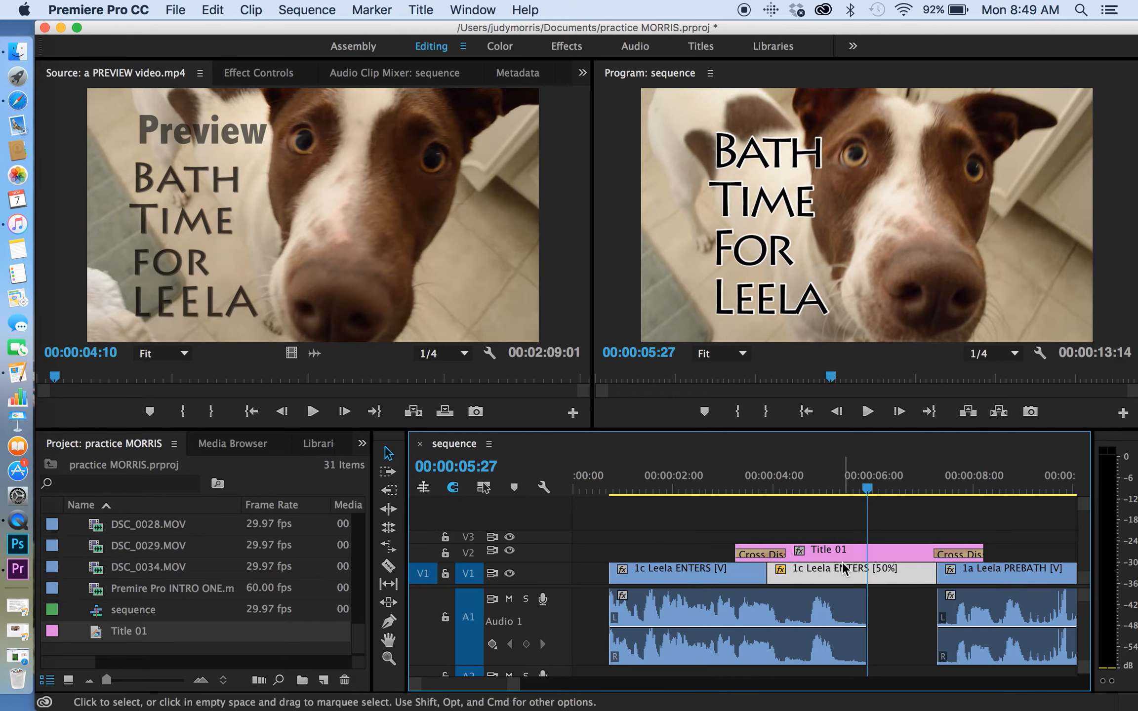
{"action": "key", "text": "shift+5"}
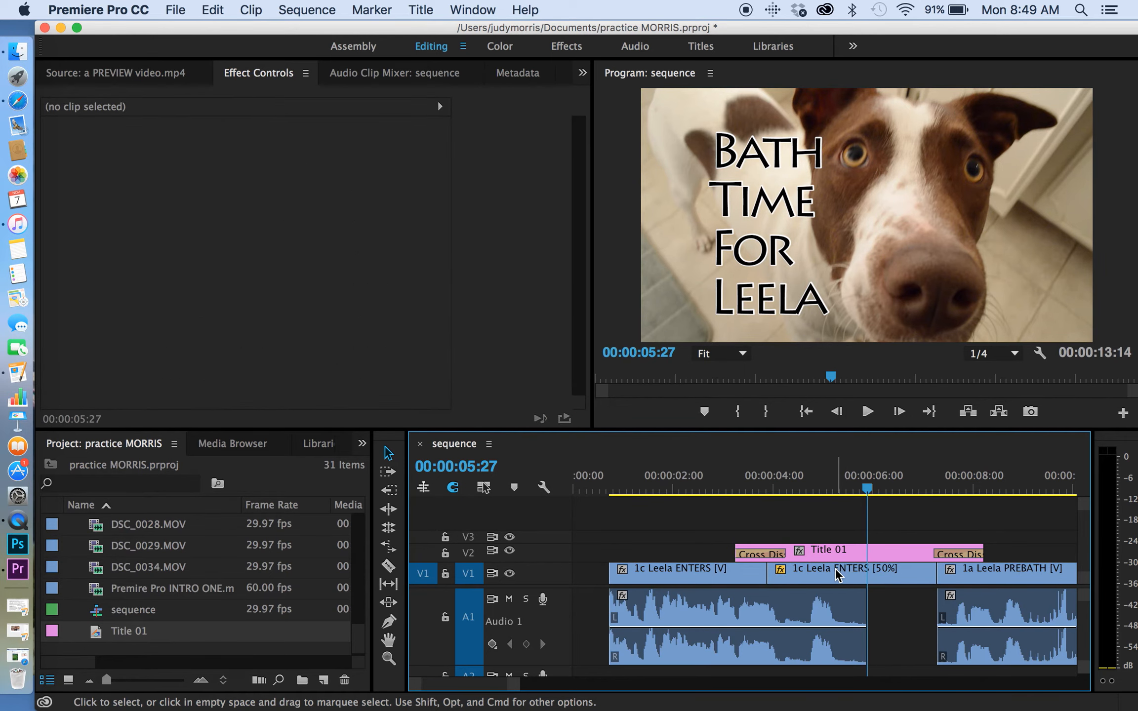
{"action": "left_click", "coordinate": [837, 575]}
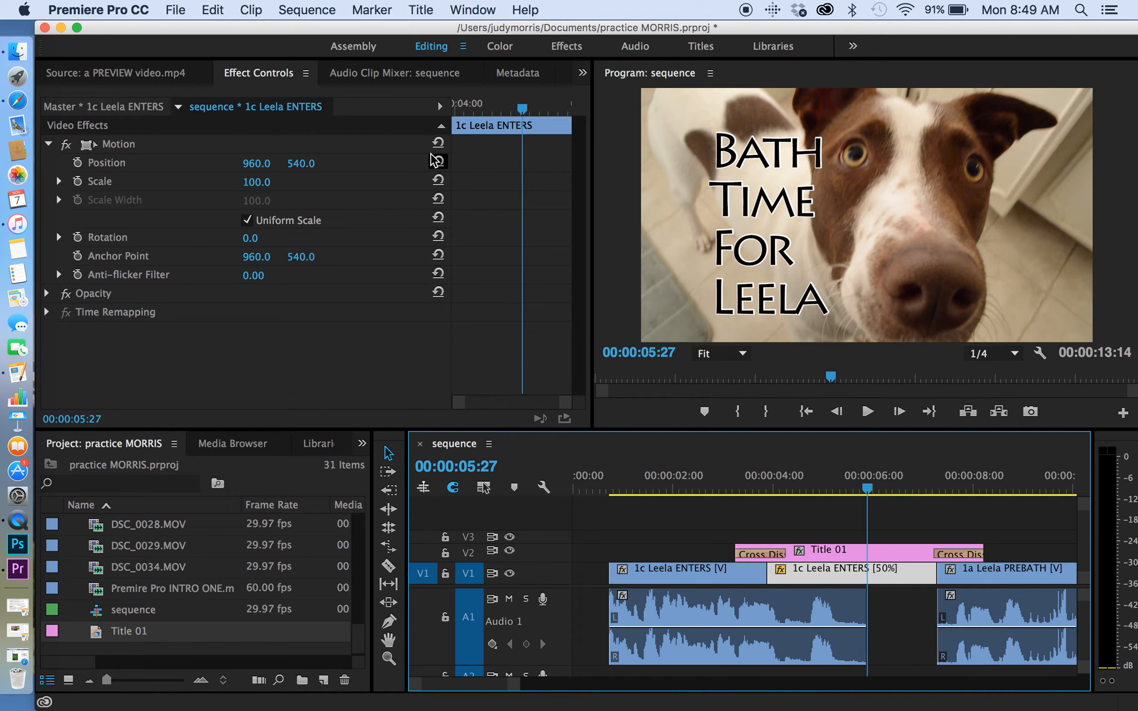
{"action": "left_click", "coordinate": [805, 485]}
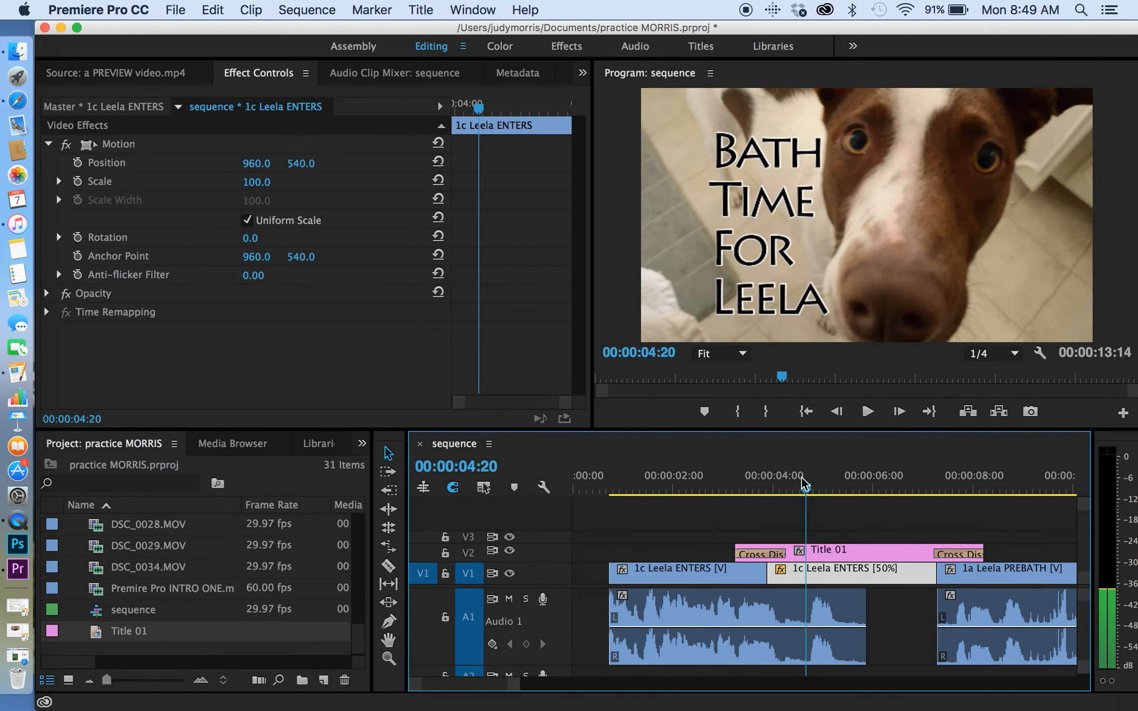
{"action": "left_click_drag", "start_coordinate": [805, 485], "coordinate": [788, 487]}
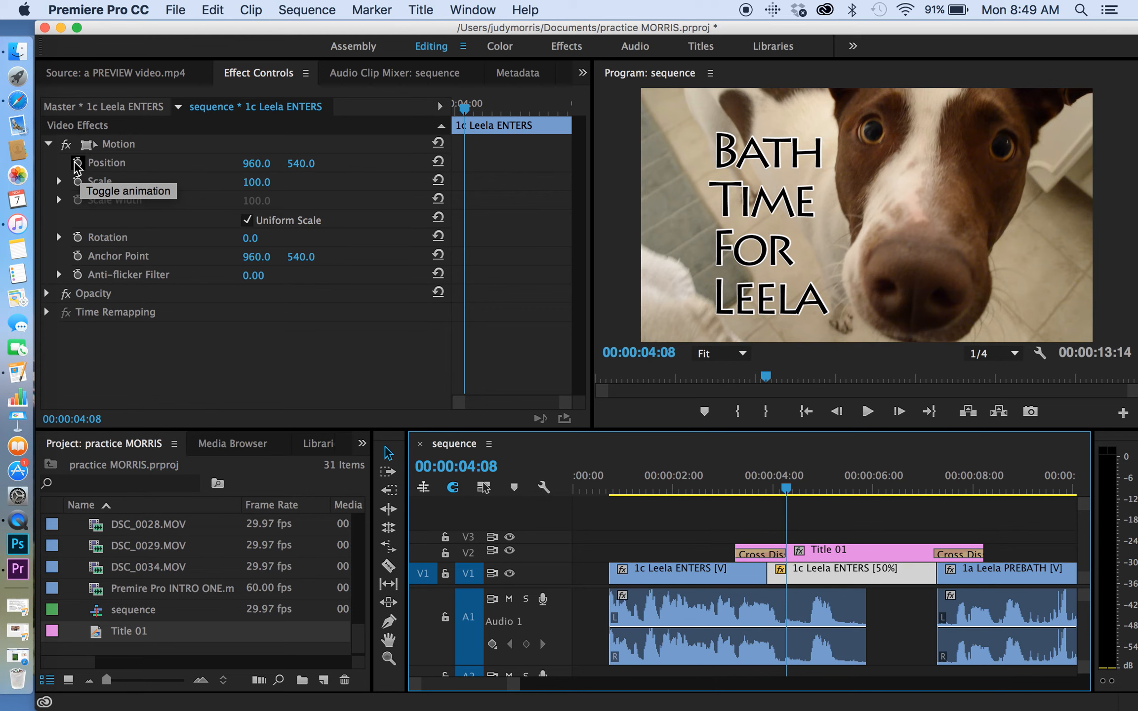
{"action": "left_click", "coordinate": [77, 163]}
{"action": "left_click", "coordinate": [78, 181]}
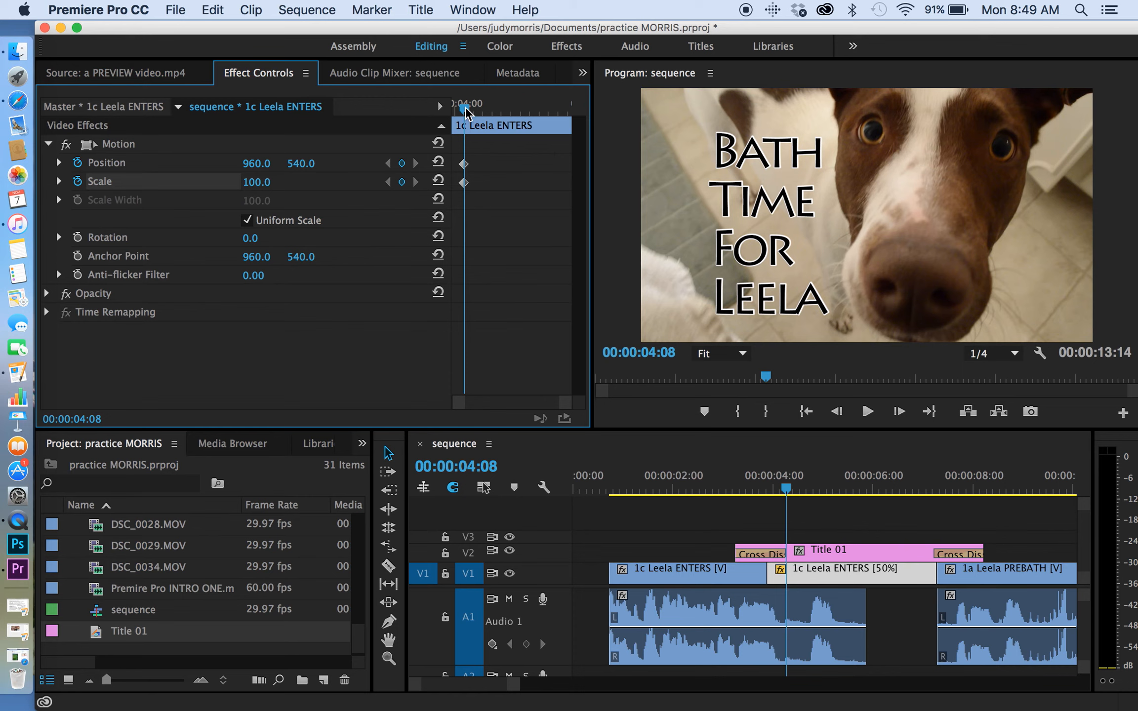
At 00:00:06:00, keyframe the slowed clip's Position at 1055.0, 551.0 and its Scale at 109.0.
{"action": "left_click_drag", "start_coordinate": [466, 113], "coordinate": [526, 116]}
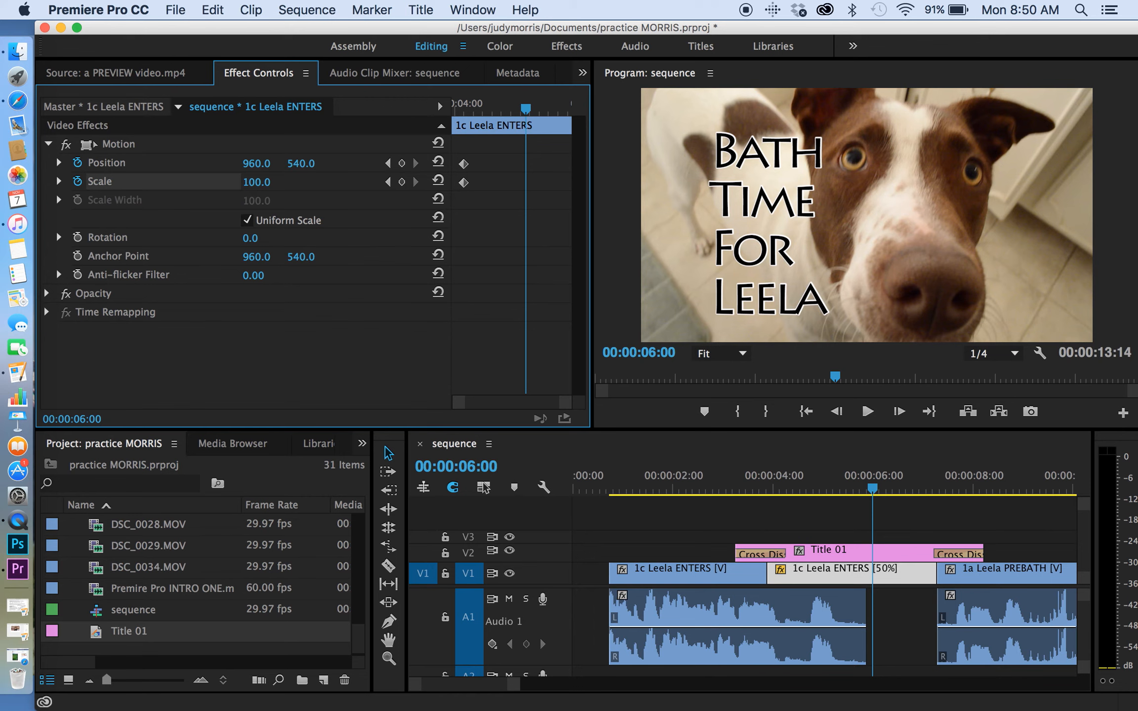
{"action": "left_click", "coordinate": [303, 163]}
{"action": "left_click", "coordinate": [247, 150]}
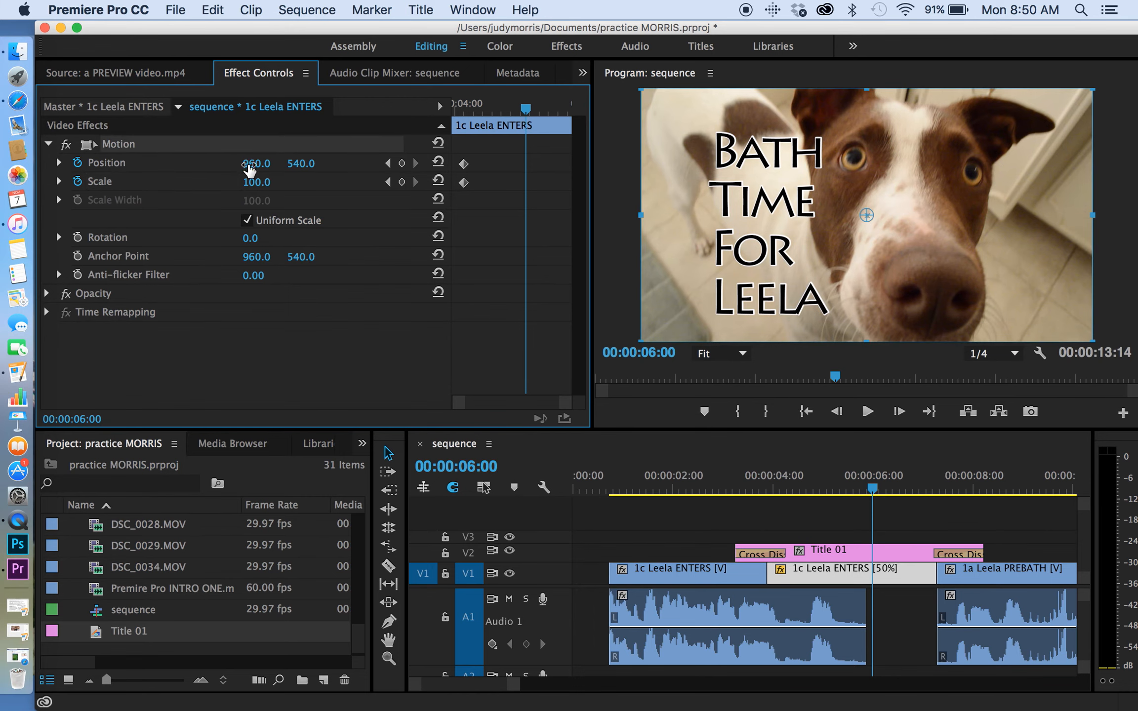
{"action": "left_click_drag", "start_coordinate": [243, 164], "coordinate": [278, 164]}
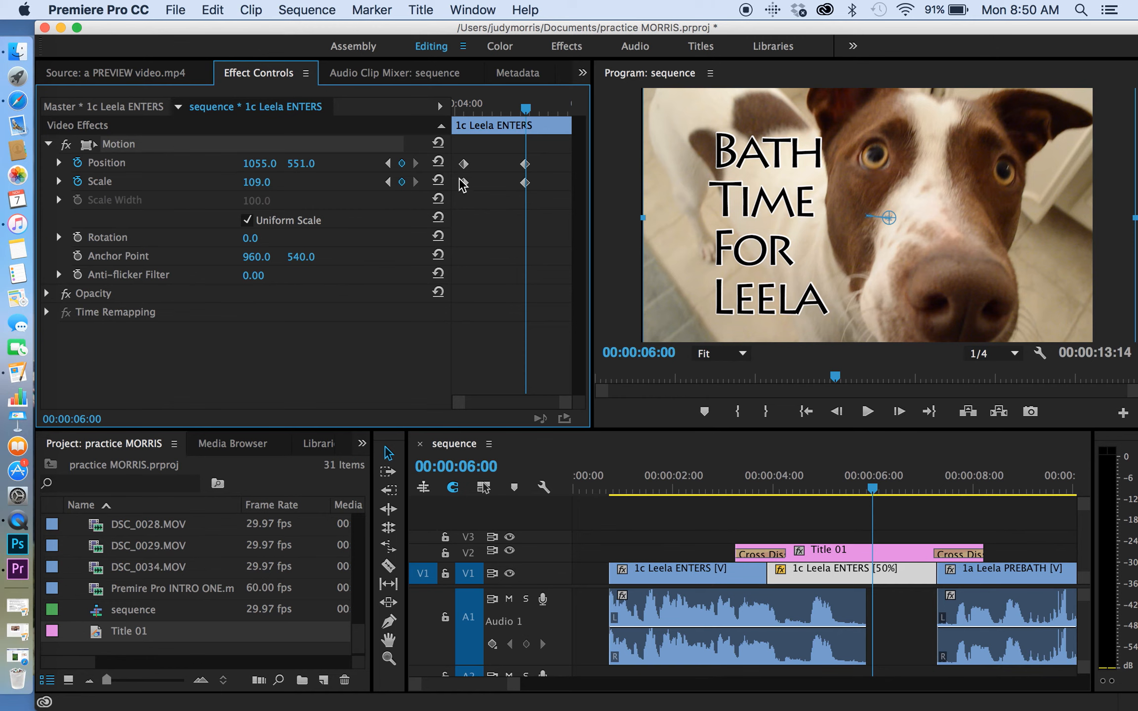
Move the first Position and Scale keyframes to the start of the slowed clip and play the title section to review the motion.
{"action": "left_click_drag", "start_coordinate": [474, 213], "coordinate": [450, 173]}
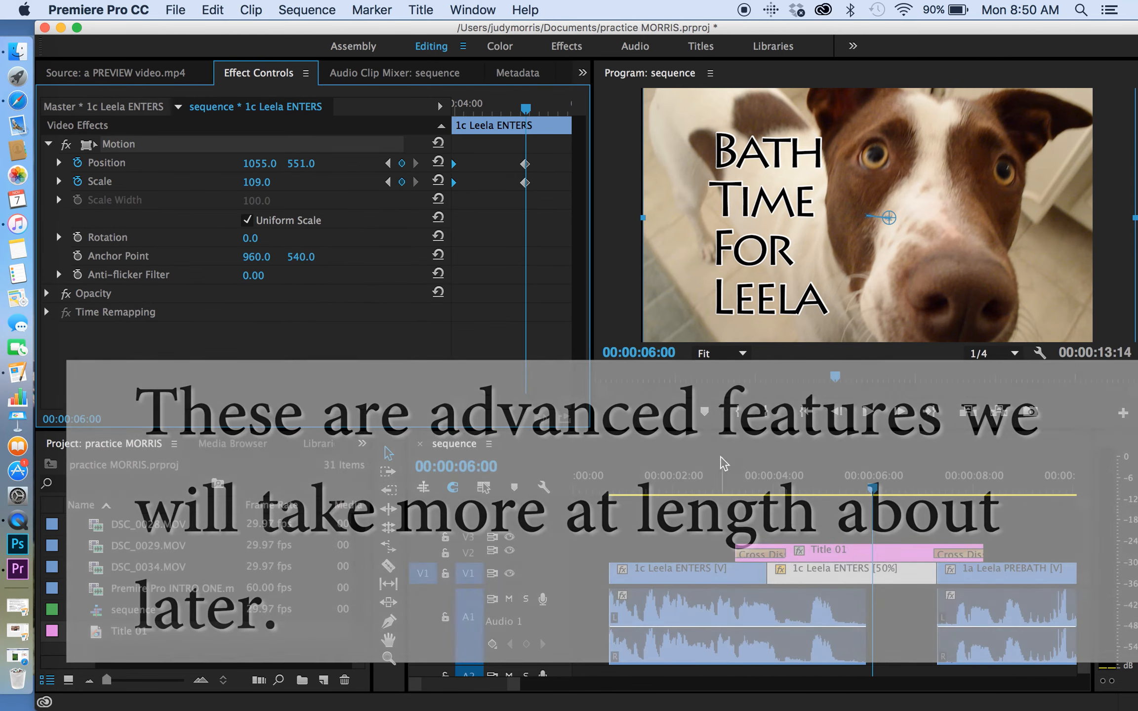
{"action": "left_click", "coordinate": [720, 472]}
{"action": "key", "text": "space"}
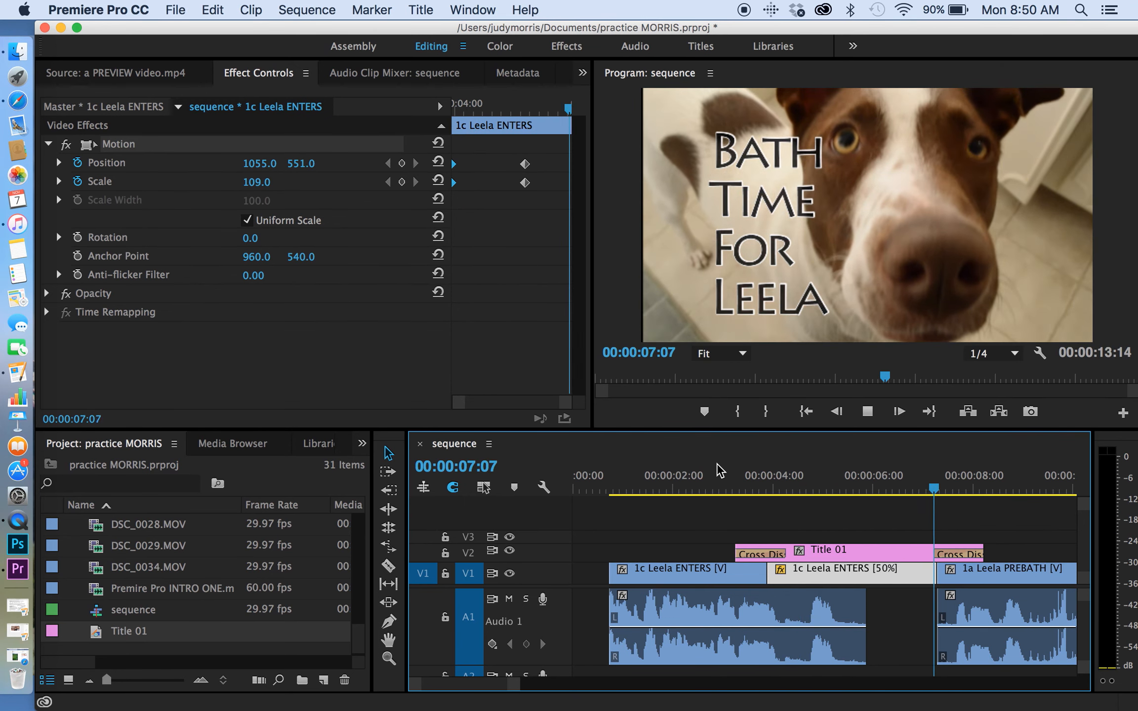
{"action": "left_click_drag", "start_coordinate": [774, 477], "coordinate": [855, 495]}
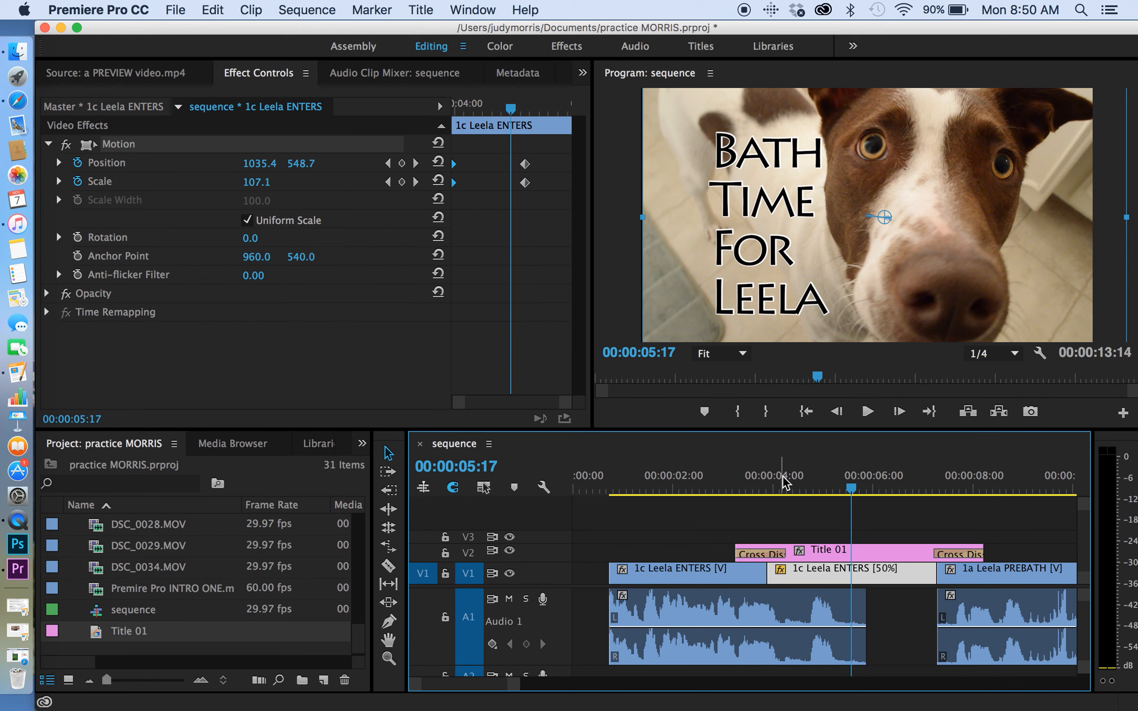
{"action": "left_click_drag", "start_coordinate": [783, 476], "coordinate": [886, 499]}
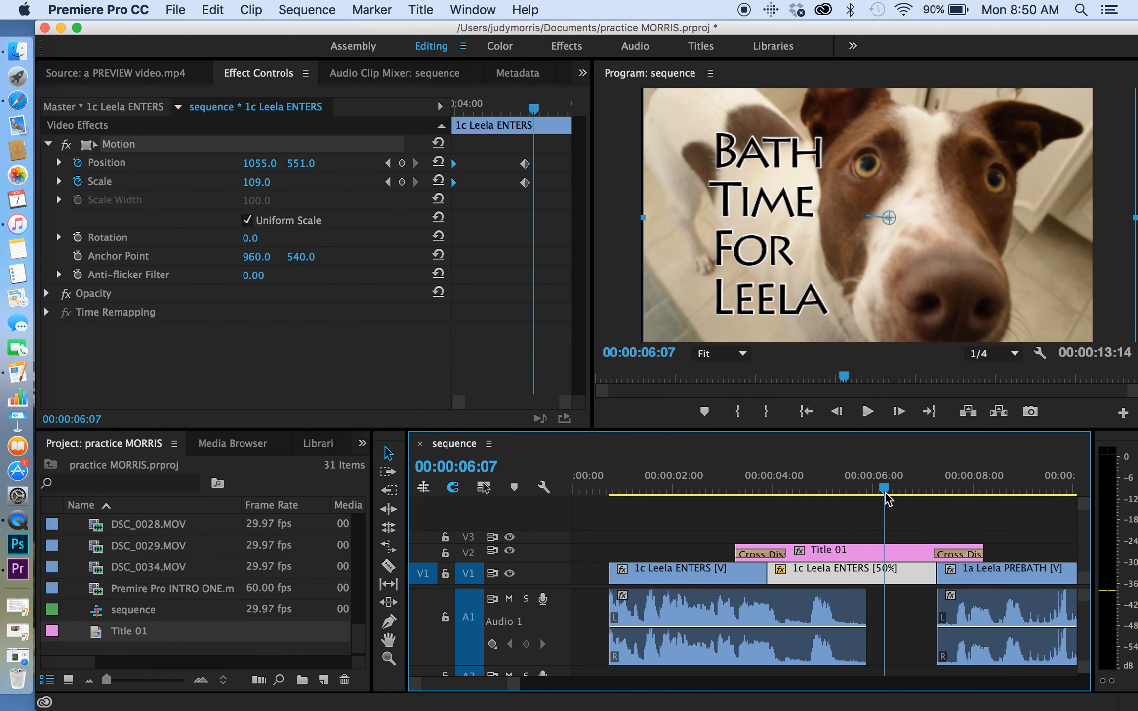
{"action": "key", "text": "space"}
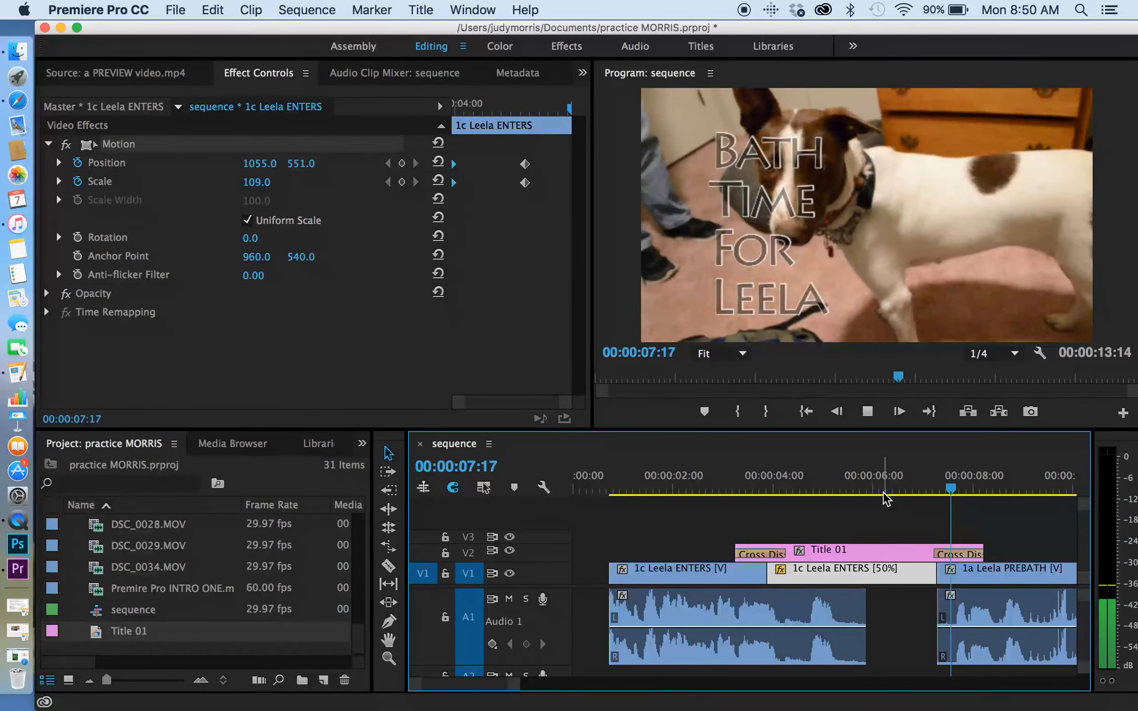
{"action": "left_click_drag", "start_coordinate": [876, 477], "coordinate": [846, 465]}
{"action": "scroll", "coordinate": [835, 546], "scroll_direction": "down", "scroll_amount": 5}
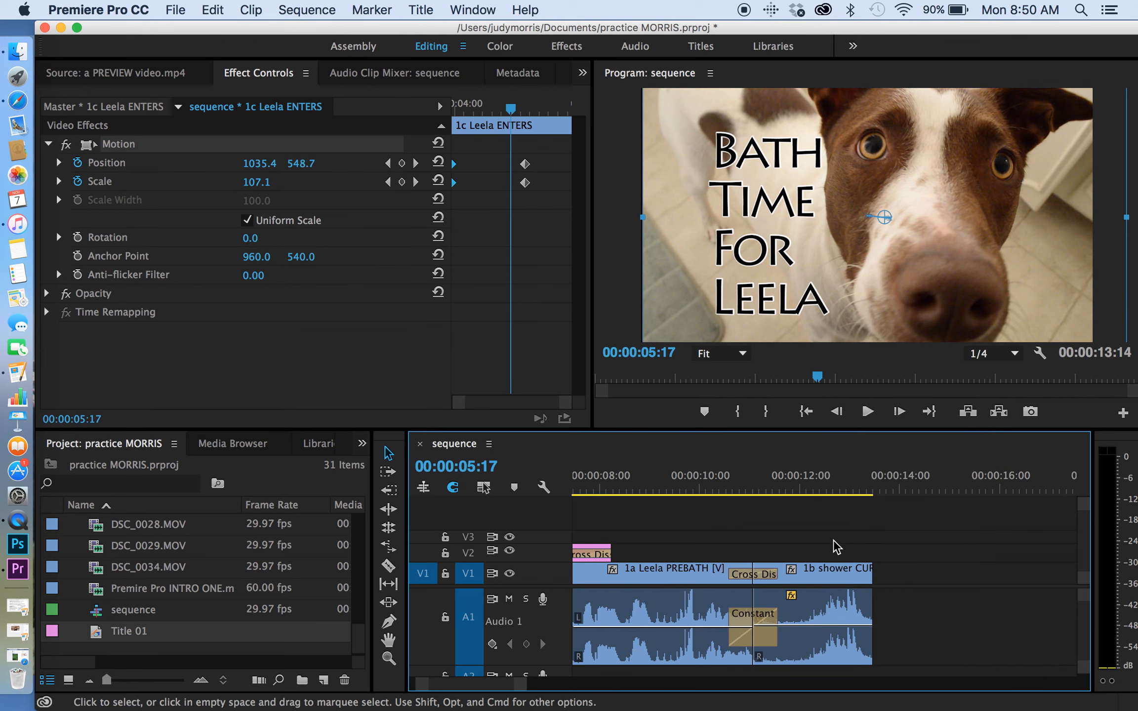
{"action": "scroll", "coordinate": [771, 538], "scroll_direction": "up", "scroll_amount": 5}
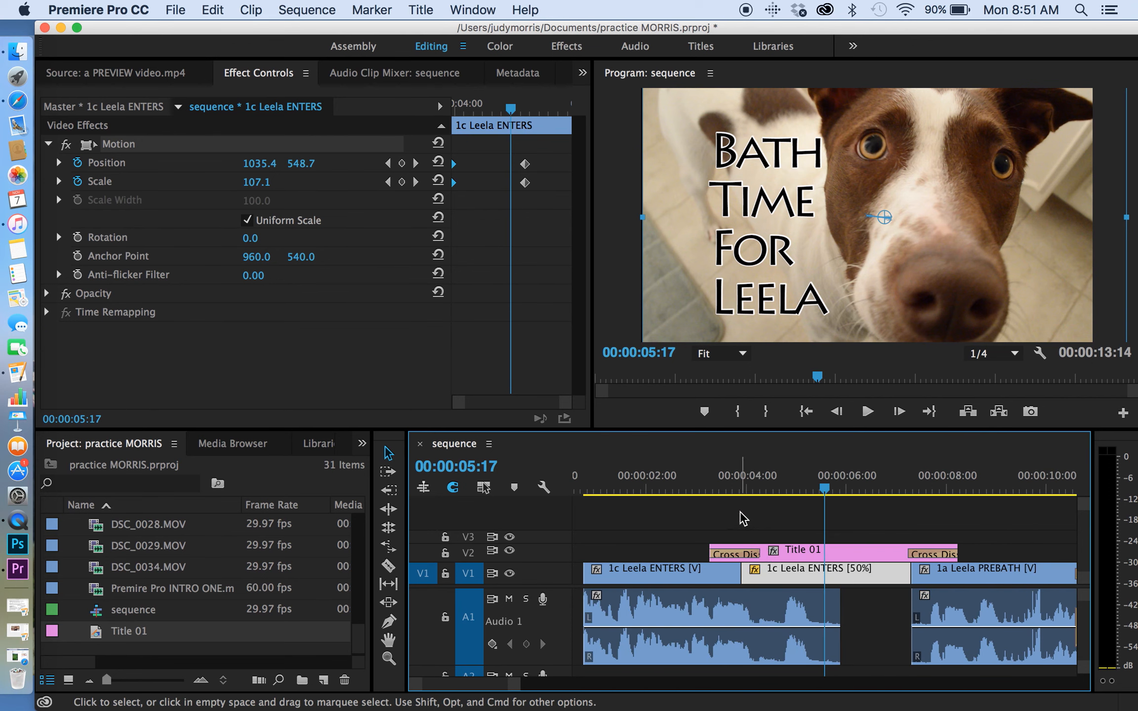